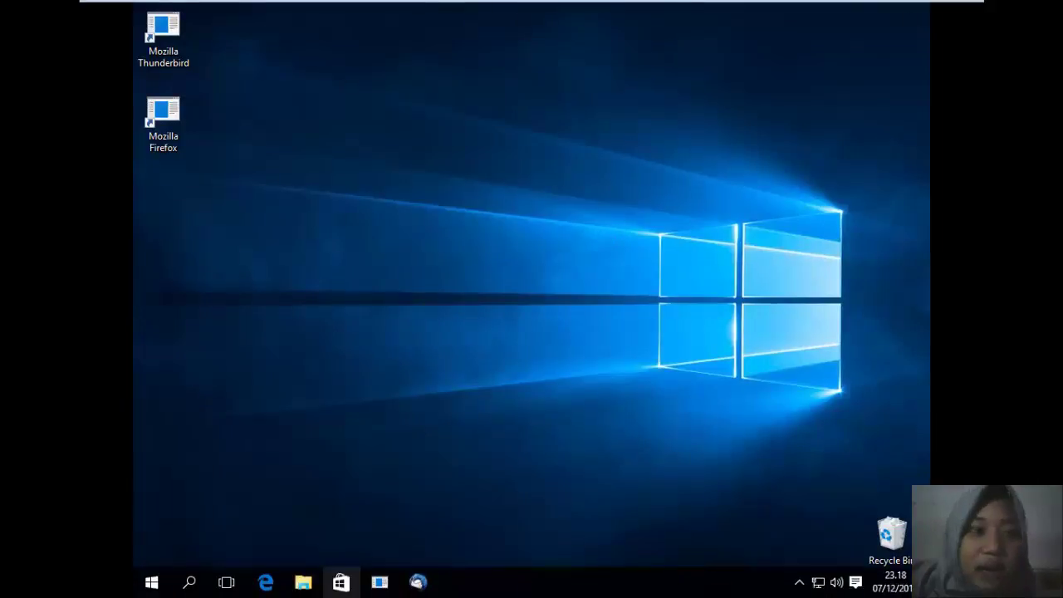
- Create a folder named Spongebob on the Attention Seeker (E:) drive in File Explorer
left_click(301, 583)
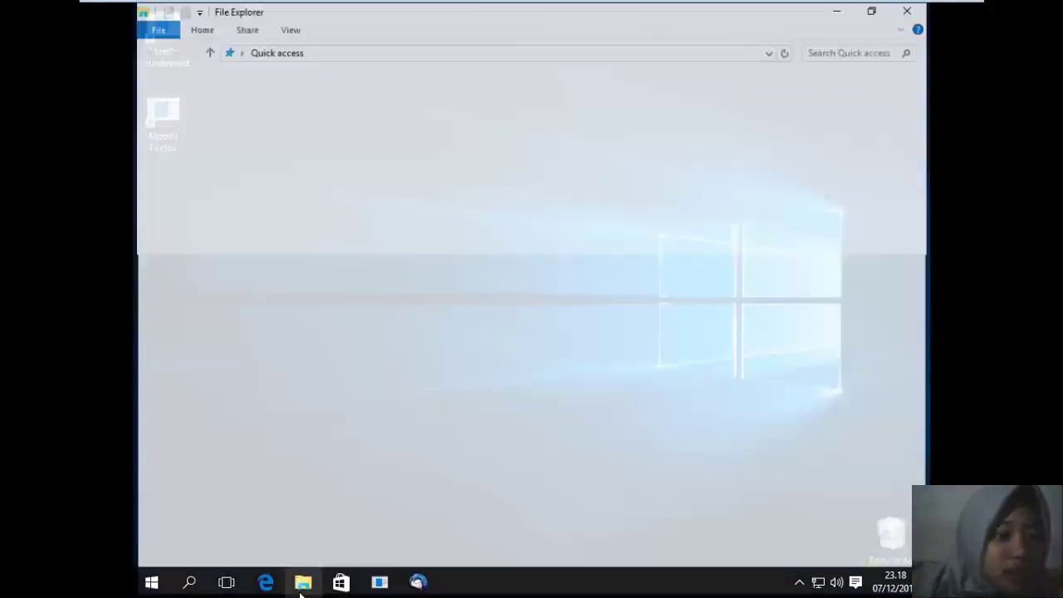
left_click(214, 414)
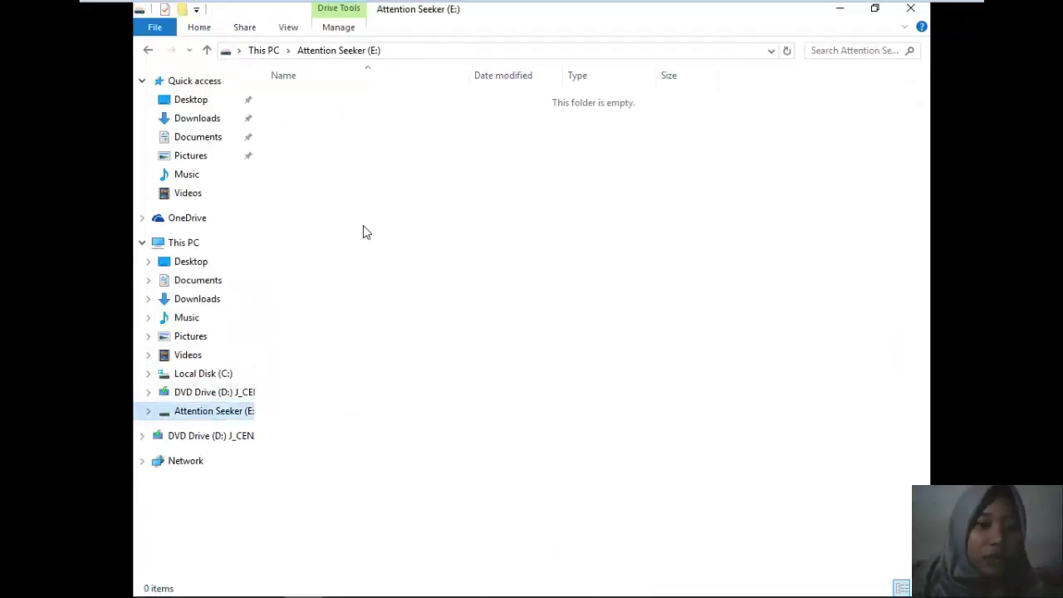
right_click(363, 226)
mouse_move(507, 403)
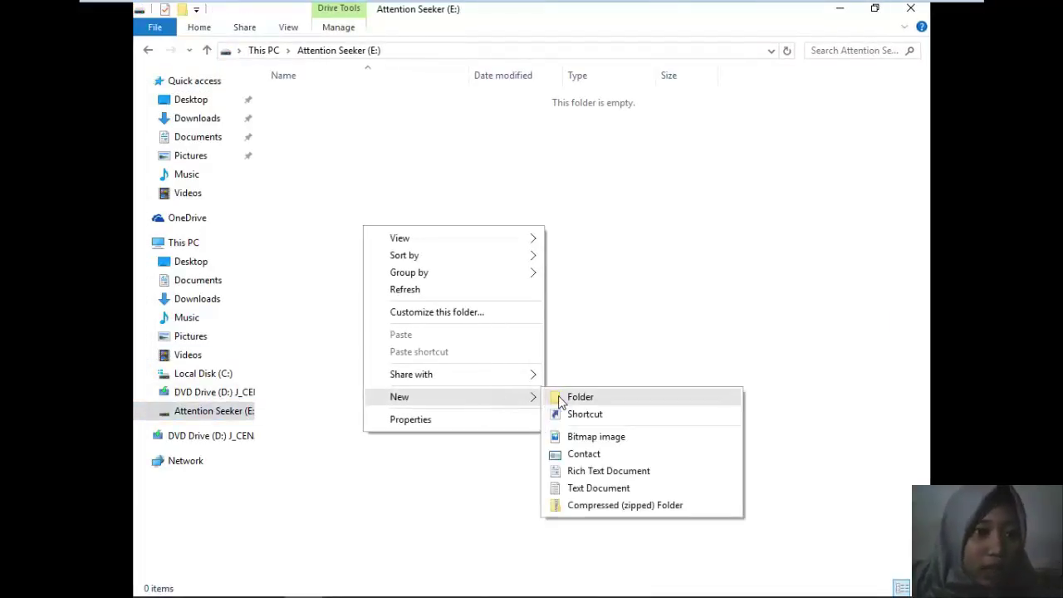
left_click(560, 396)
type("Spongebob")
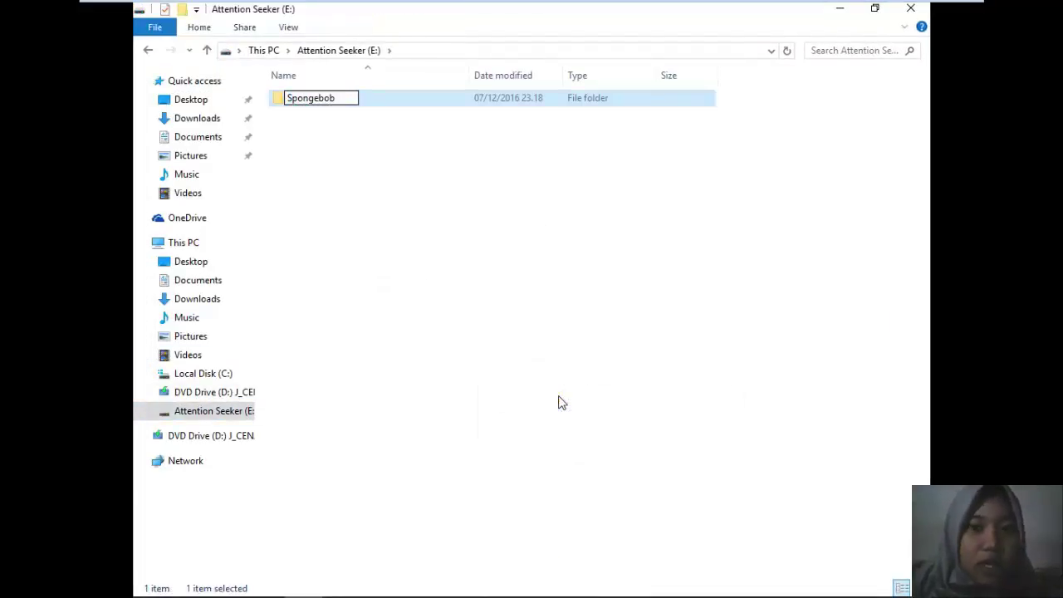
key("Return")
- Create a subfolder named Plankton inside the Spongebob folder
double_click(380, 101)
right_click(382, 134)
mouse_move(531, 323)
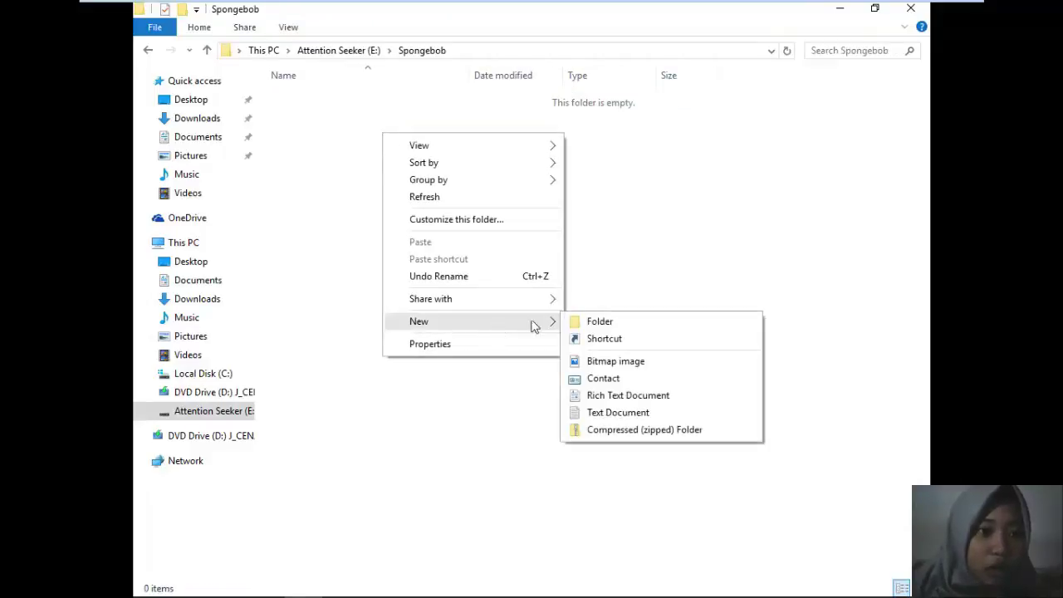
left_click(596, 319)
type("Plankton")
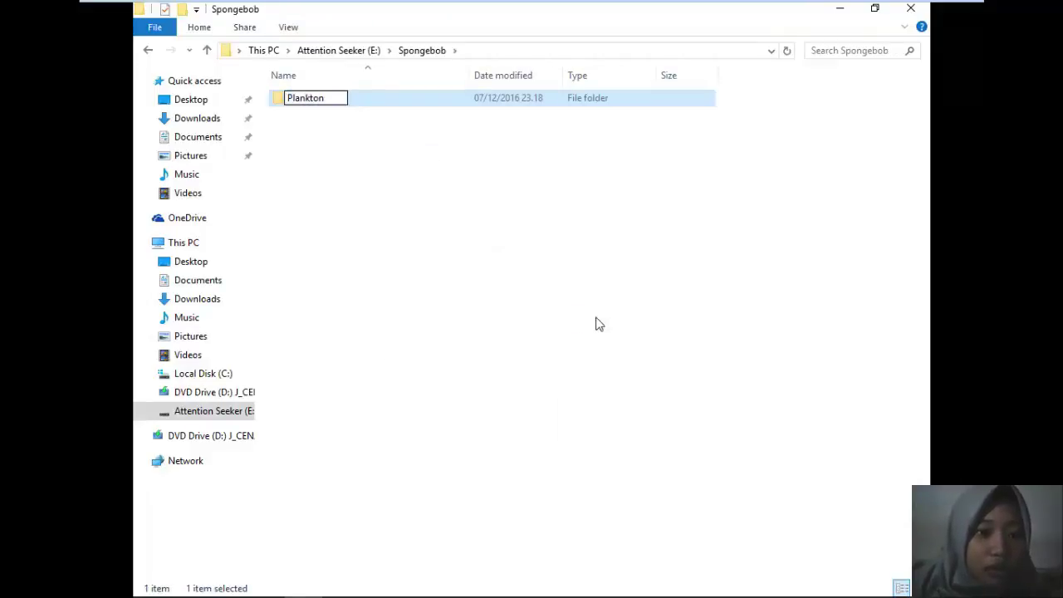
key("Return")
- Create a text document named Patrick next to the Plankton folder
right_click(411, 218)
mouse_move(538, 403)
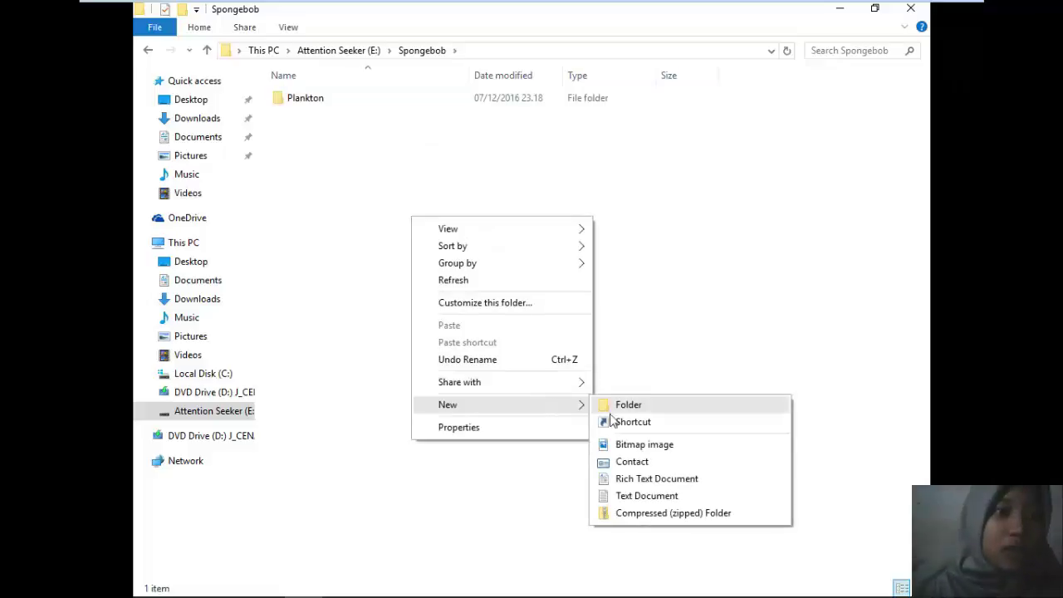
left_click(652, 494)
type("Patrick")
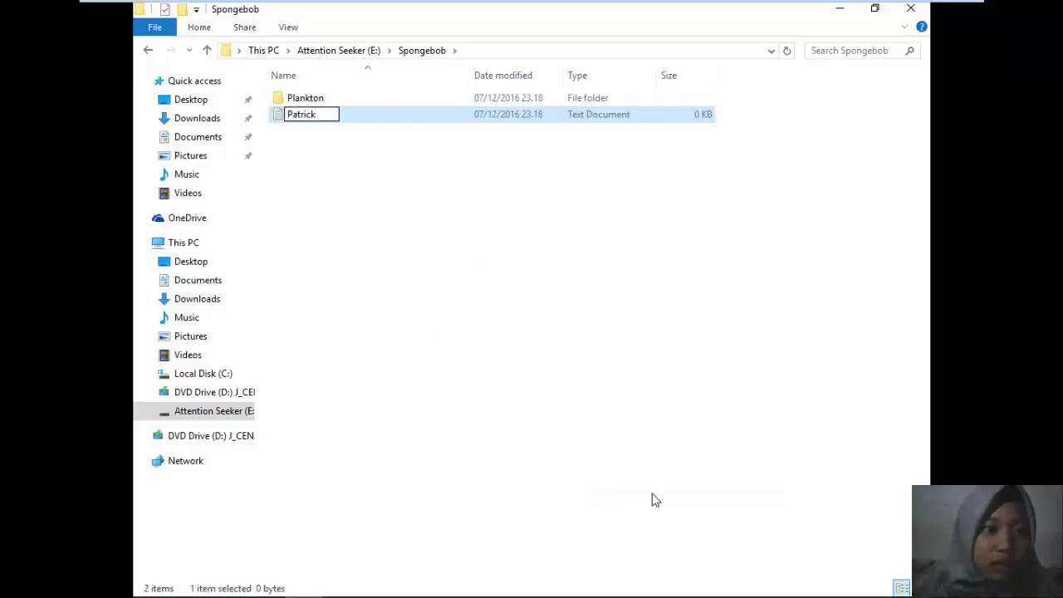
key("Return")
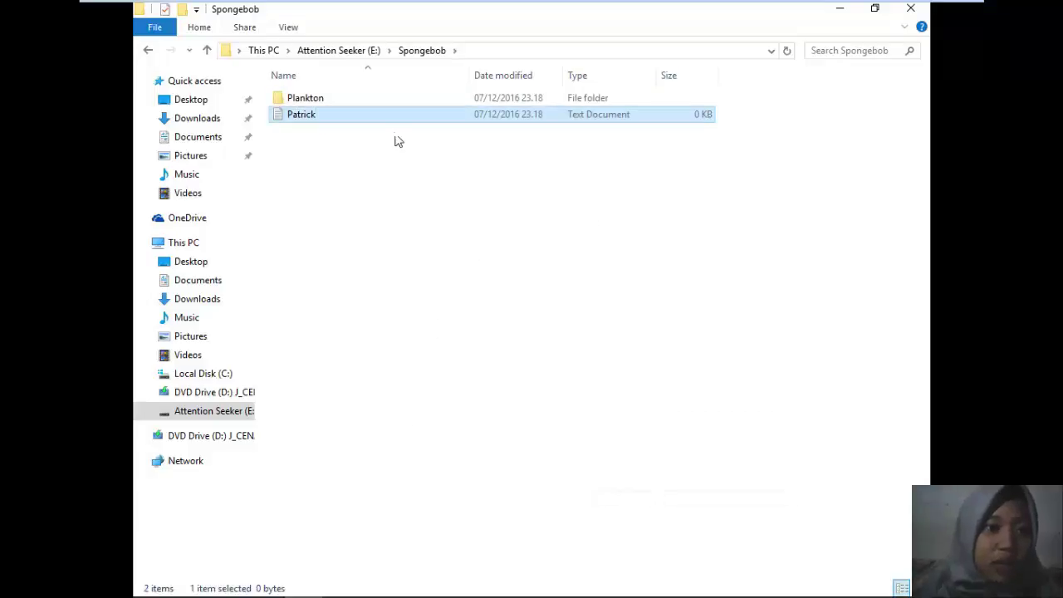
- Return to the root of drive E: and open the advanced security settings of the Spongebob folder
left_click(335, 52)
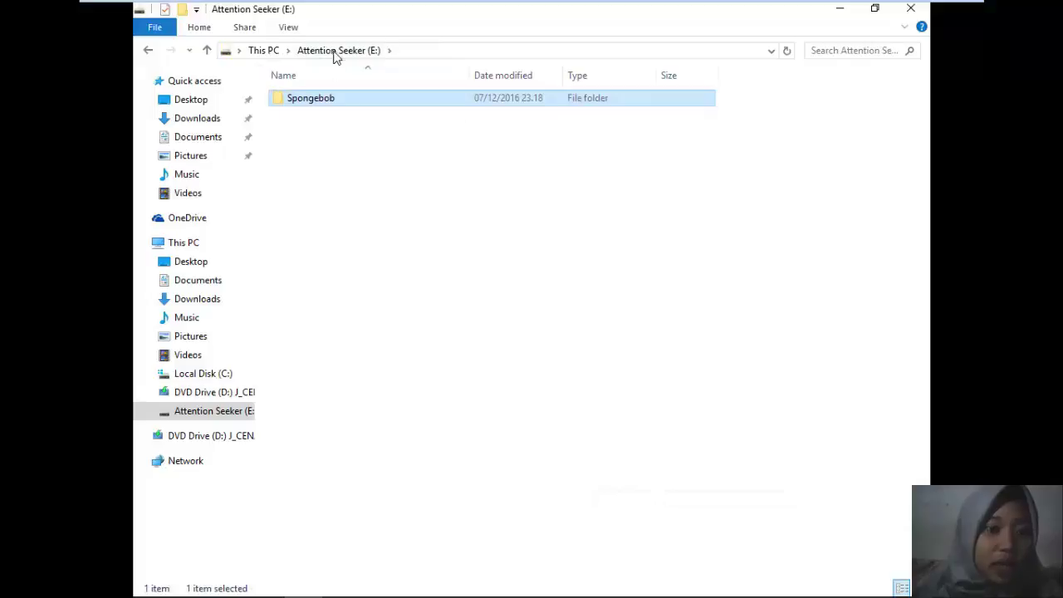
right_click(344, 106)
left_click(414, 364)
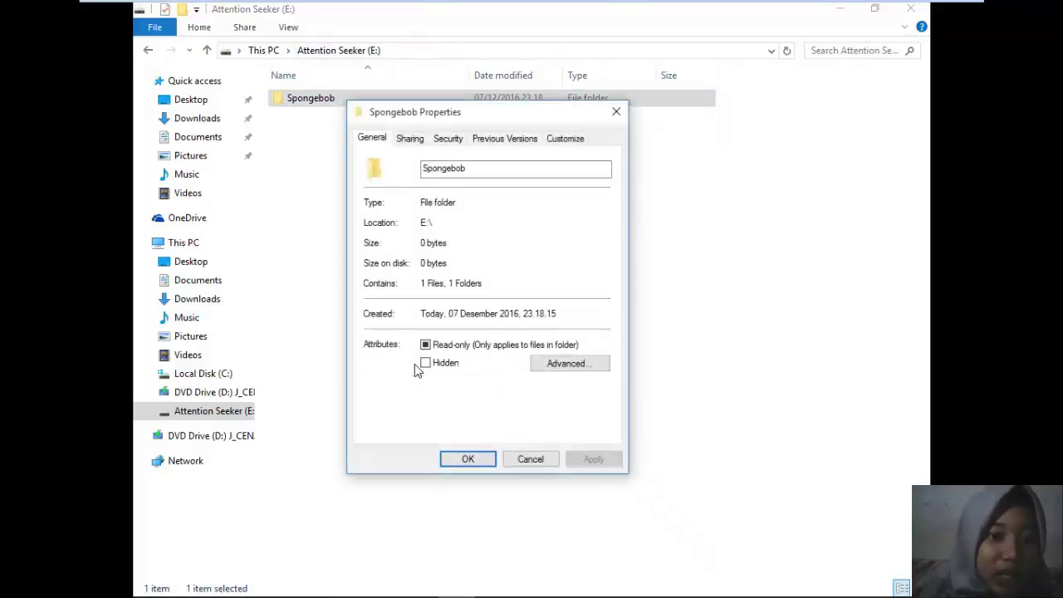
left_click(454, 140)
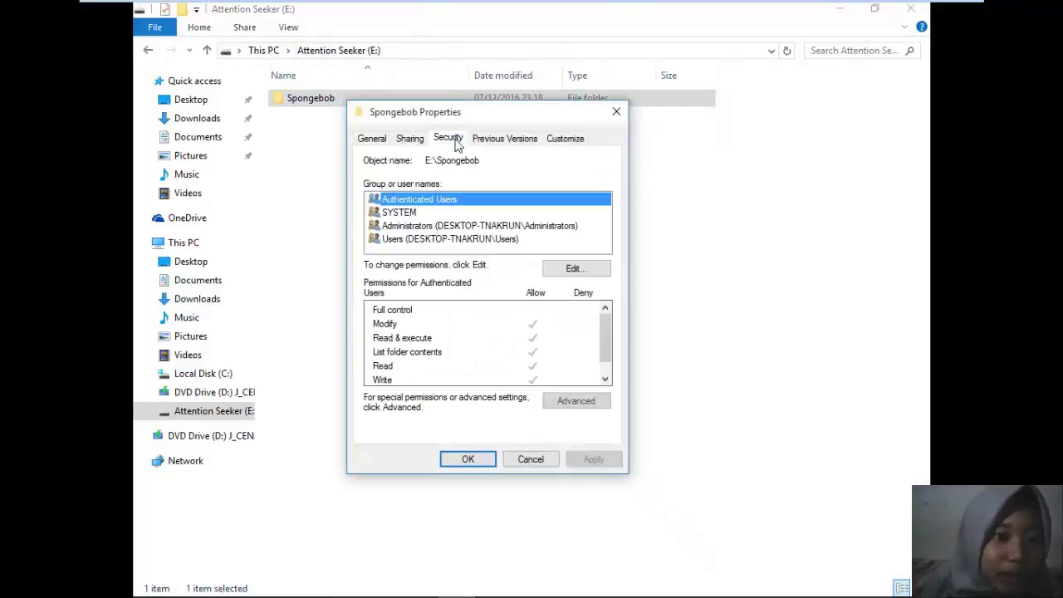
left_click(577, 401)
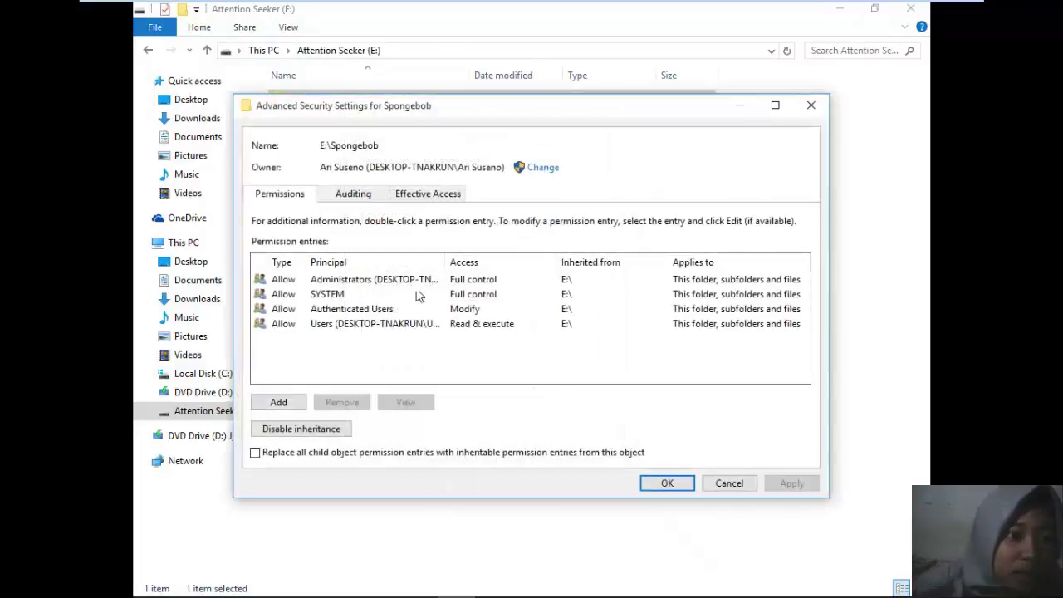
- Add a permission entry for Spongebob and choose the local user Grizzly from the account search as its principal
left_click(278, 402)
left_click(286, 117)
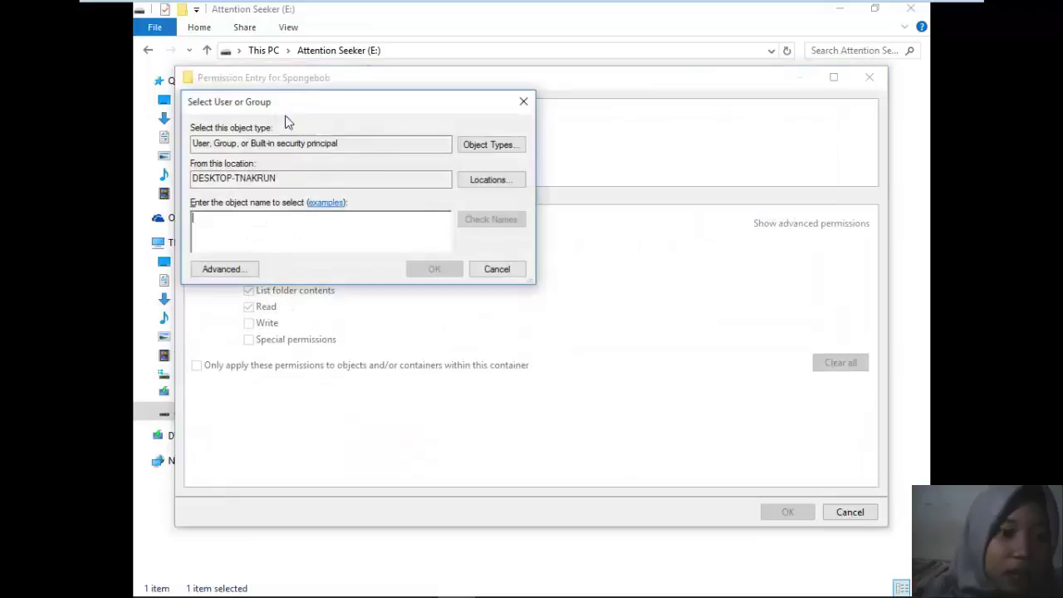
left_click(224, 269)
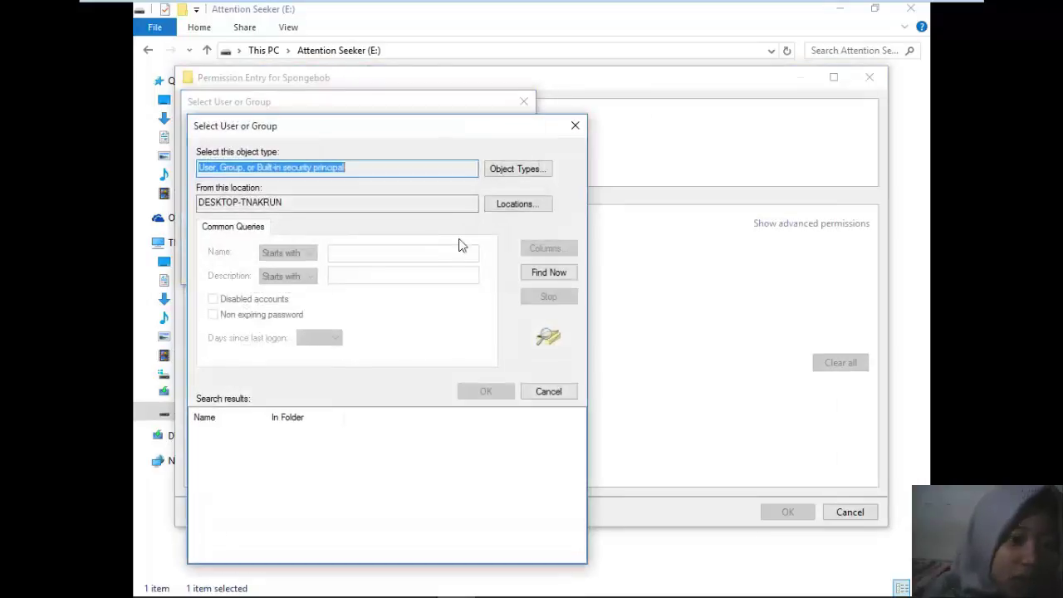
left_click(552, 273)
left_click(224, 512)
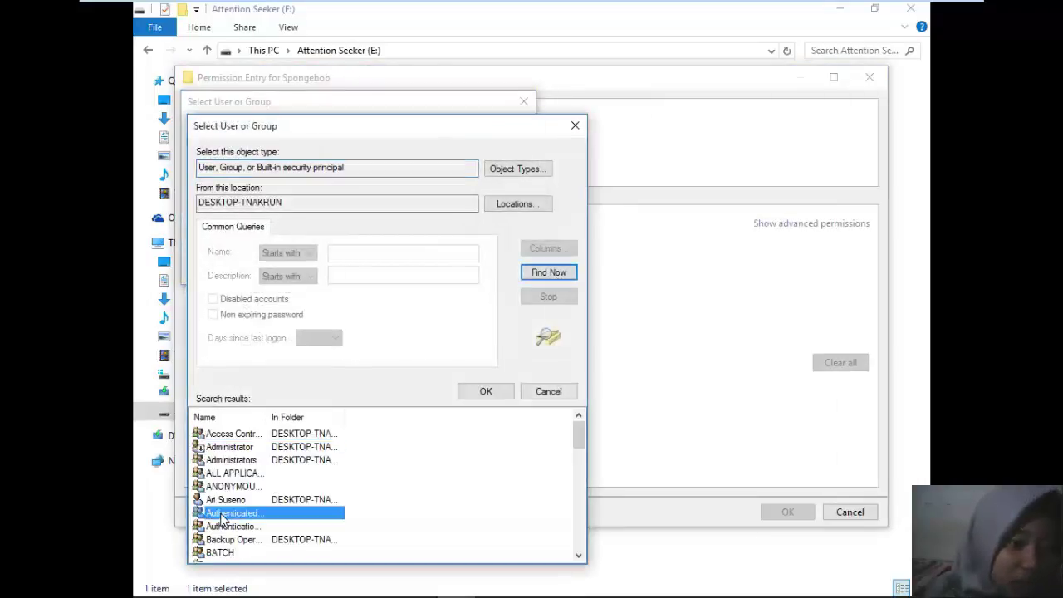
key("Down")
key("Down")
key("Down")
key("Down")
key("Down")
key("Down")
key("Down")
key("Down")
key("Down")
key("Down")
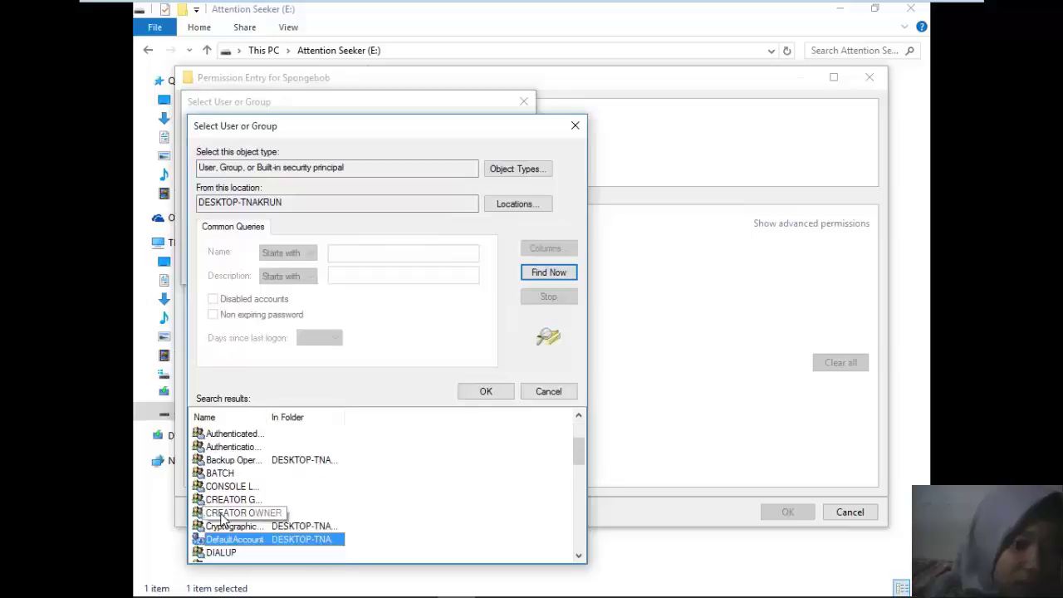
key("Down")
key("Down")
key("Down")
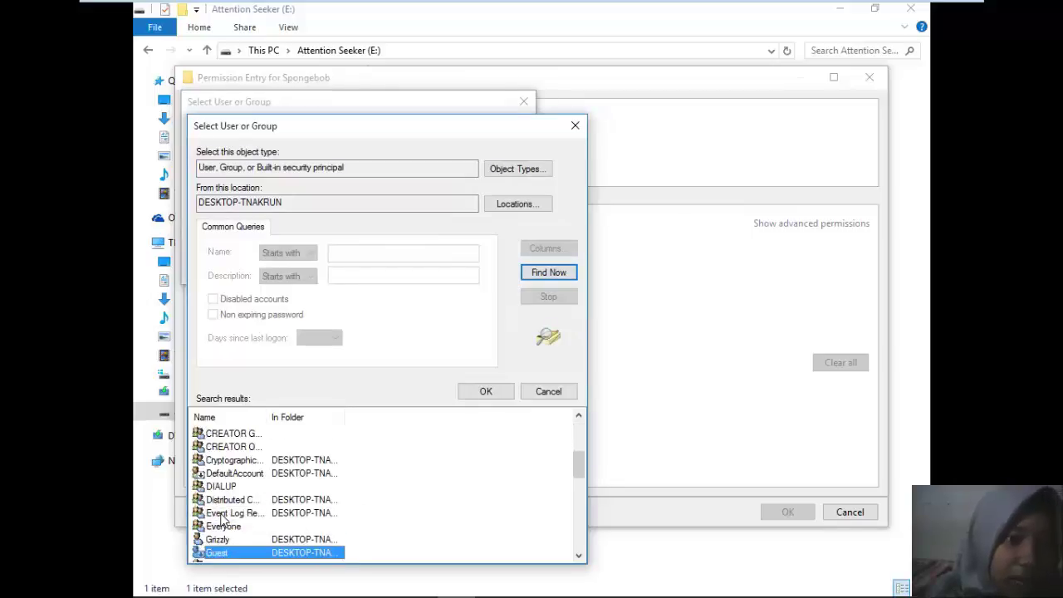
key("Return")
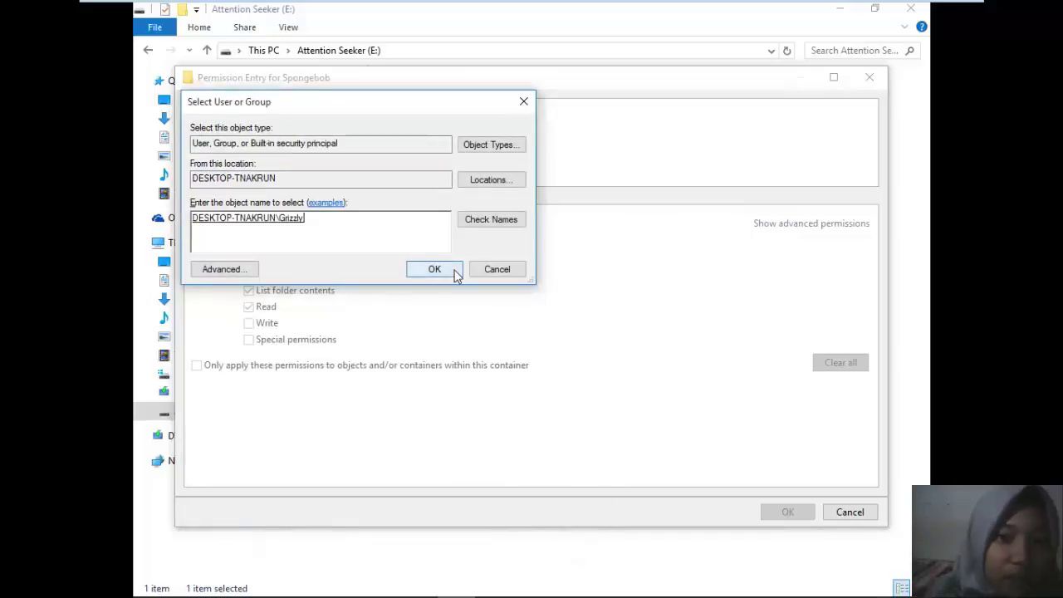
left_click(456, 273)
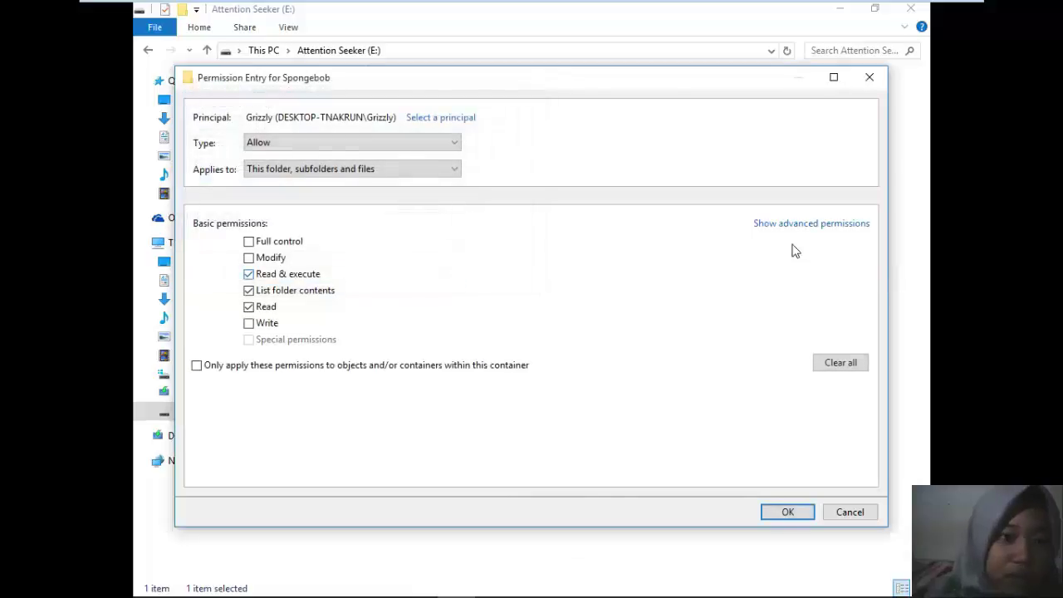
- Show the advanced permissions, clear them all and select only Read attributes for Grizzly
left_click(827, 227)
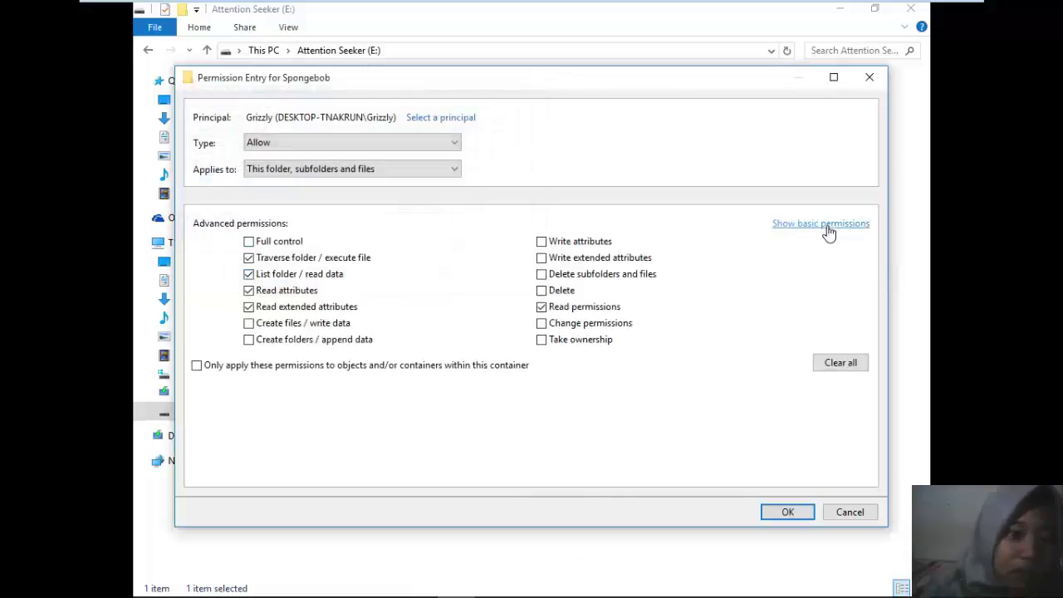
left_click(838, 362)
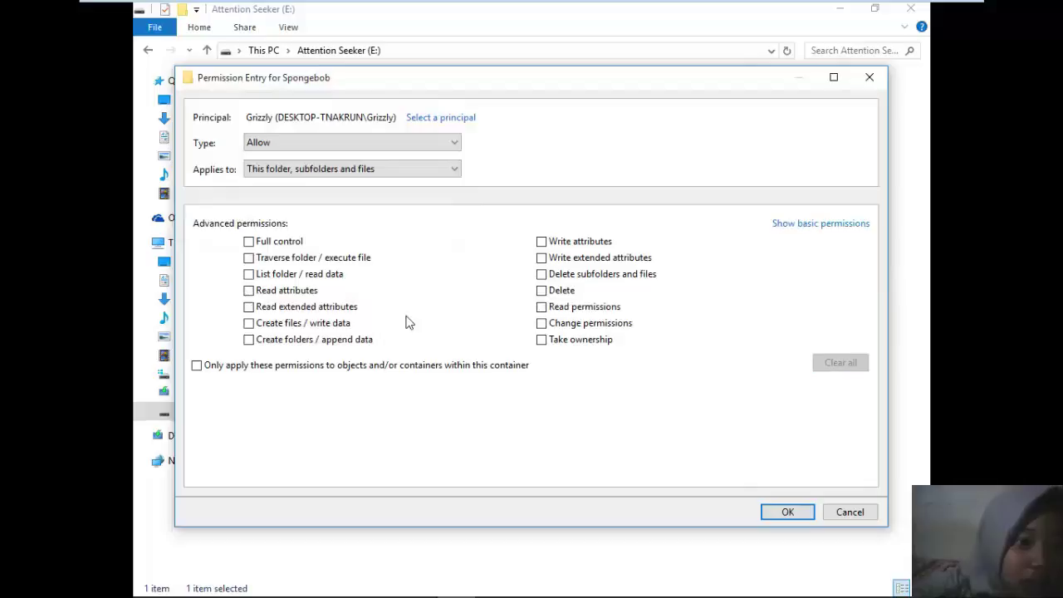
left_click(256, 295)
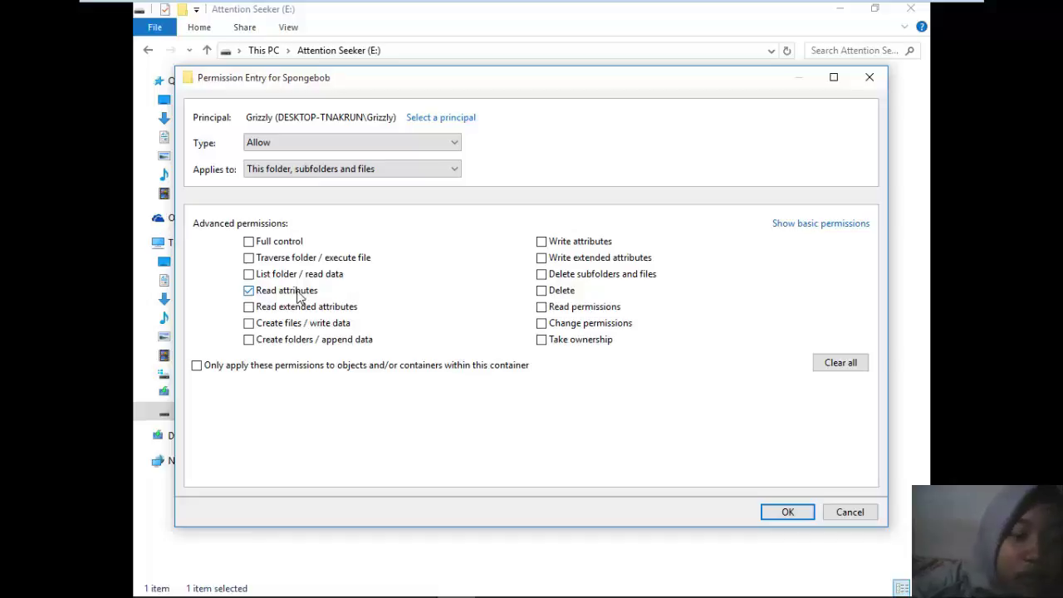
- Set Grizzly's entry to Deny, applied to this folder, subfolders and files, and accept the entry
left_click(361, 143)
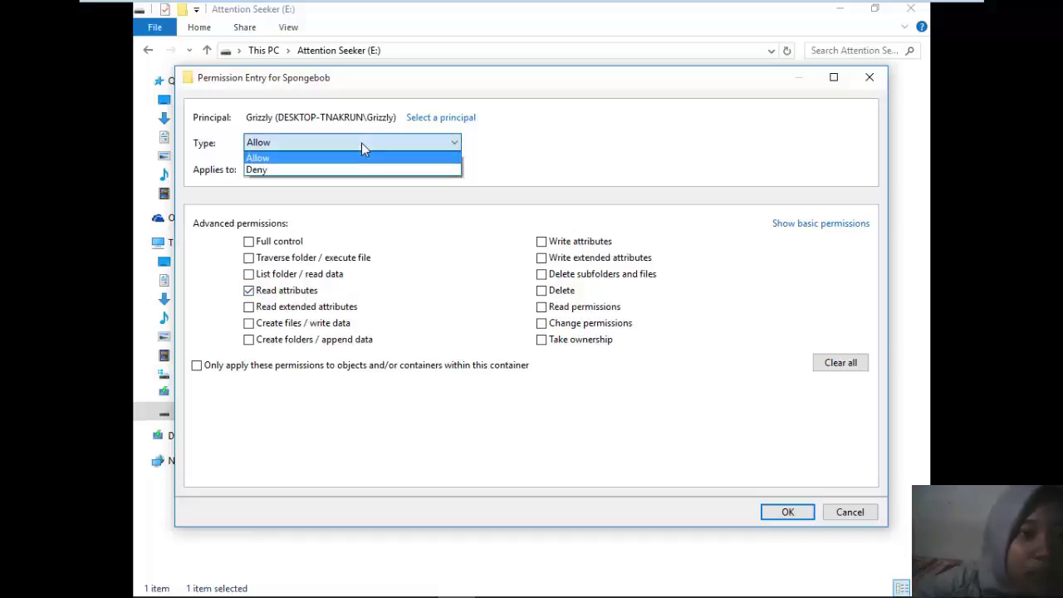
left_click(357, 170)
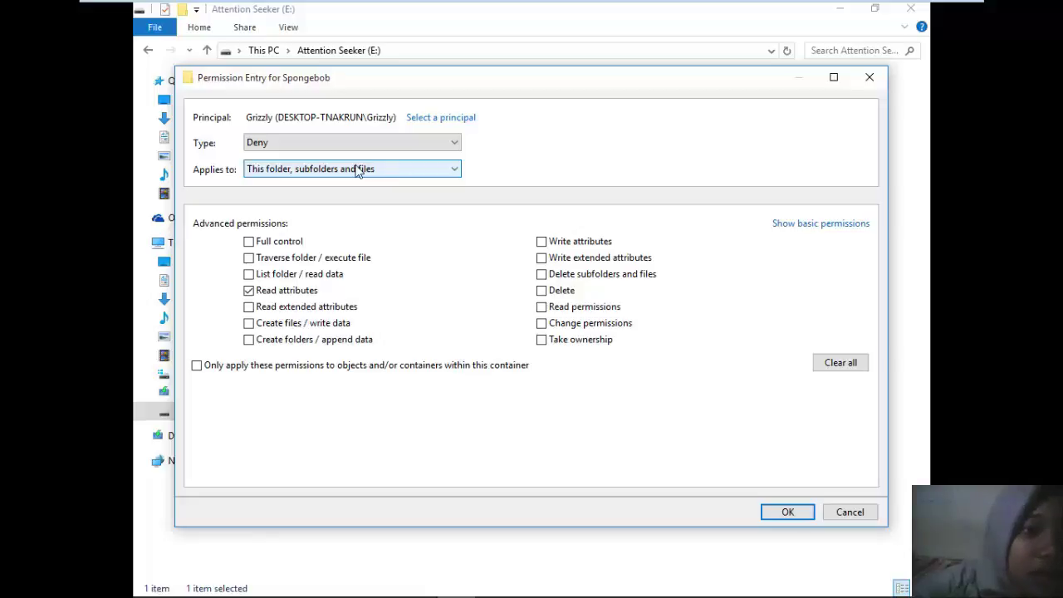
left_click(391, 170)
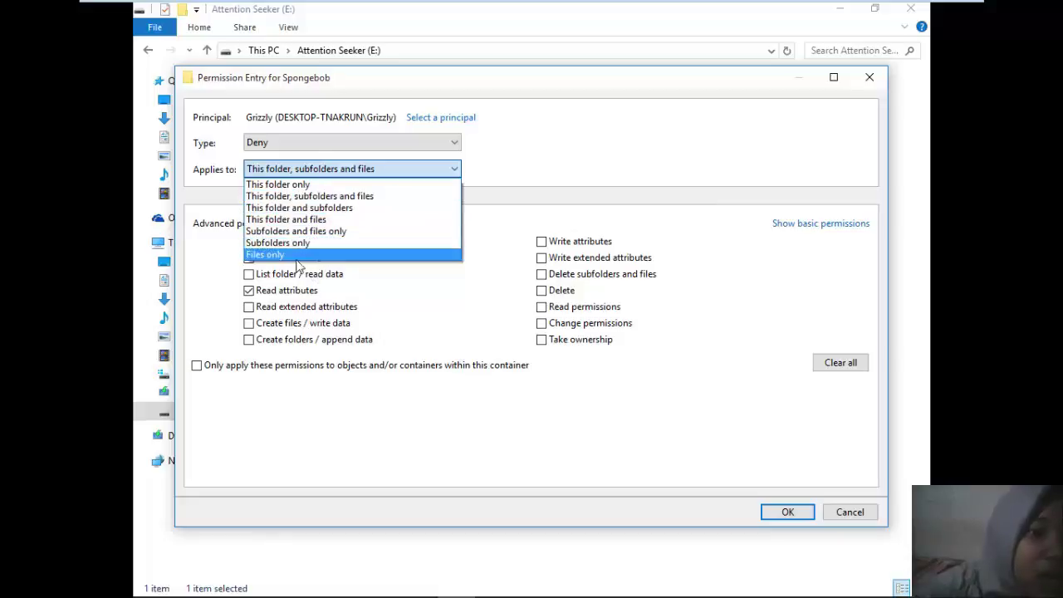
left_click(367, 197)
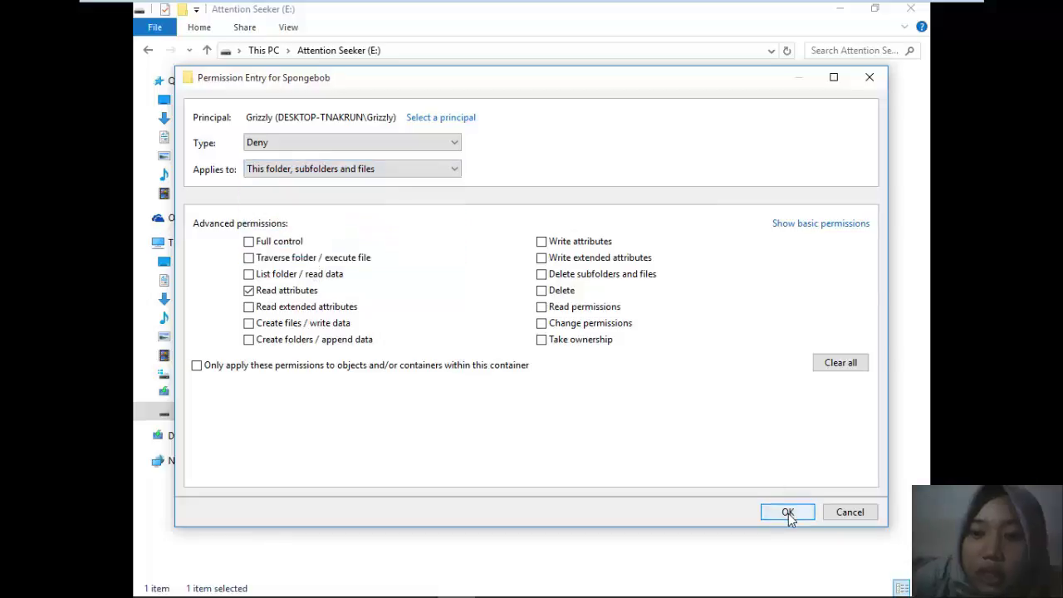
left_click(787, 512)
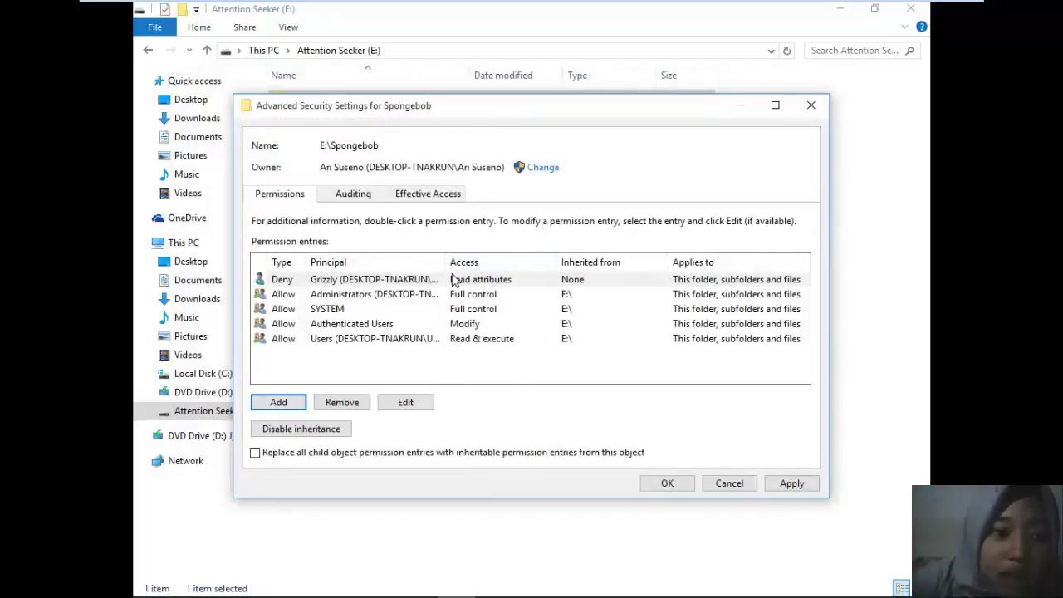
- Disable inheritance on Spongebob and convert the inherited permissions into explicit permissions
left_click(415, 308)
left_click(314, 430)
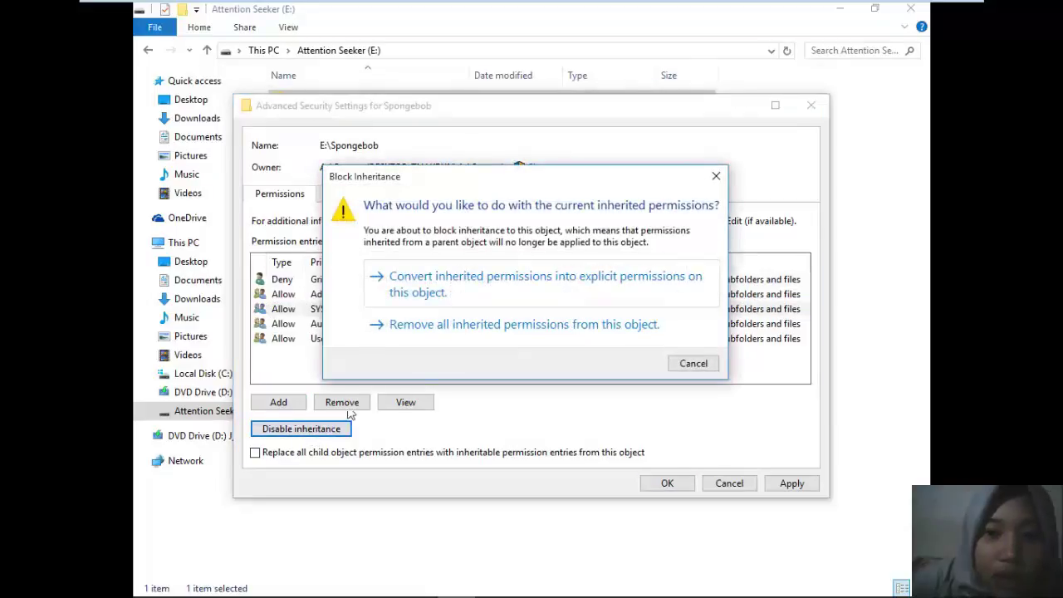
left_click(594, 296)
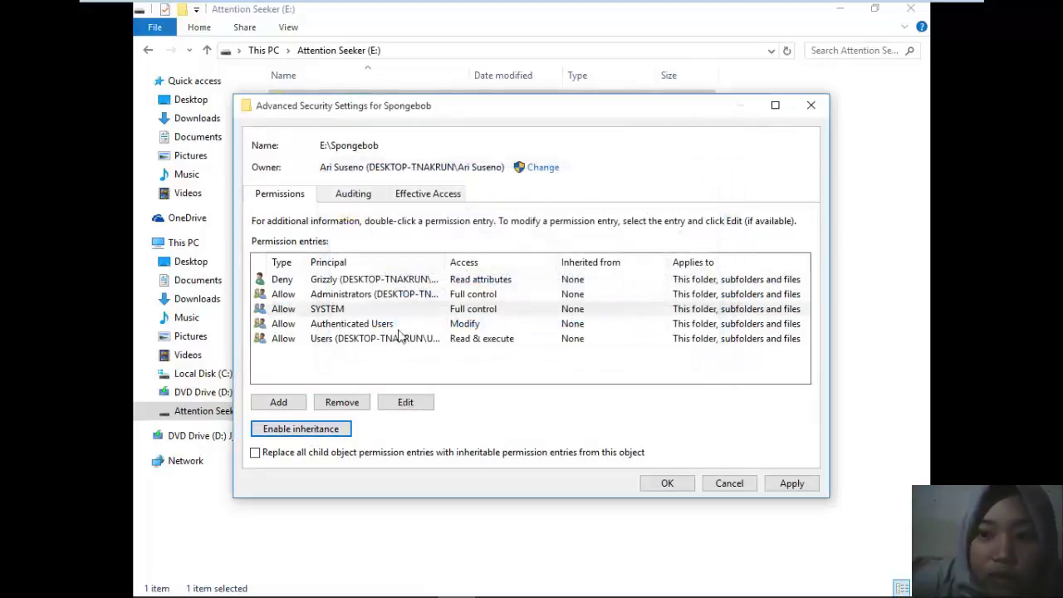
- Remove the SYSTEM, Authenticated Users and Users permission entries, and save the security settings including the deny entry
left_click(357, 309)
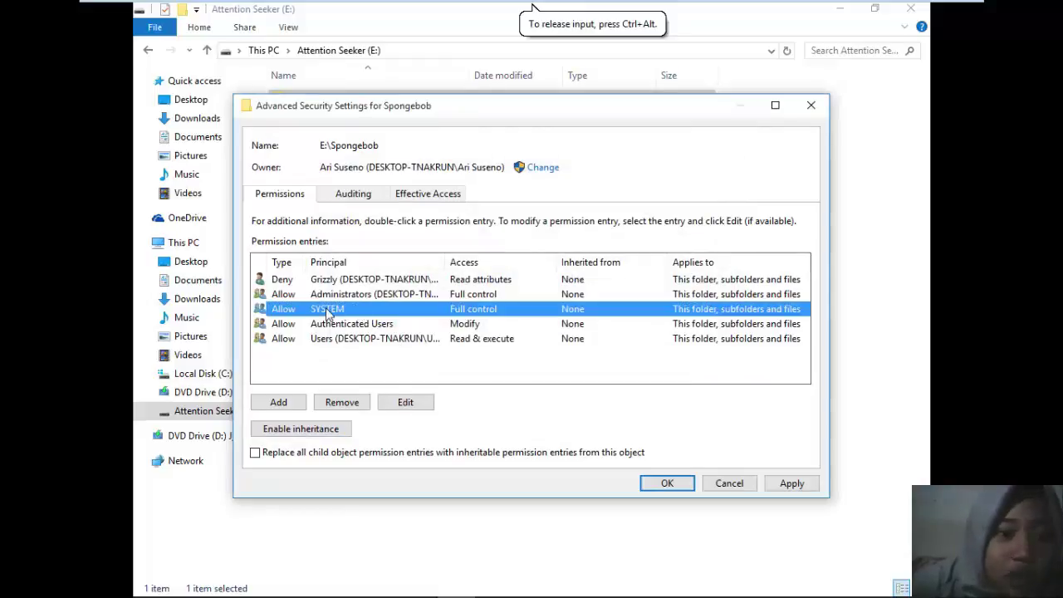
key("Delete")
key("Delete")
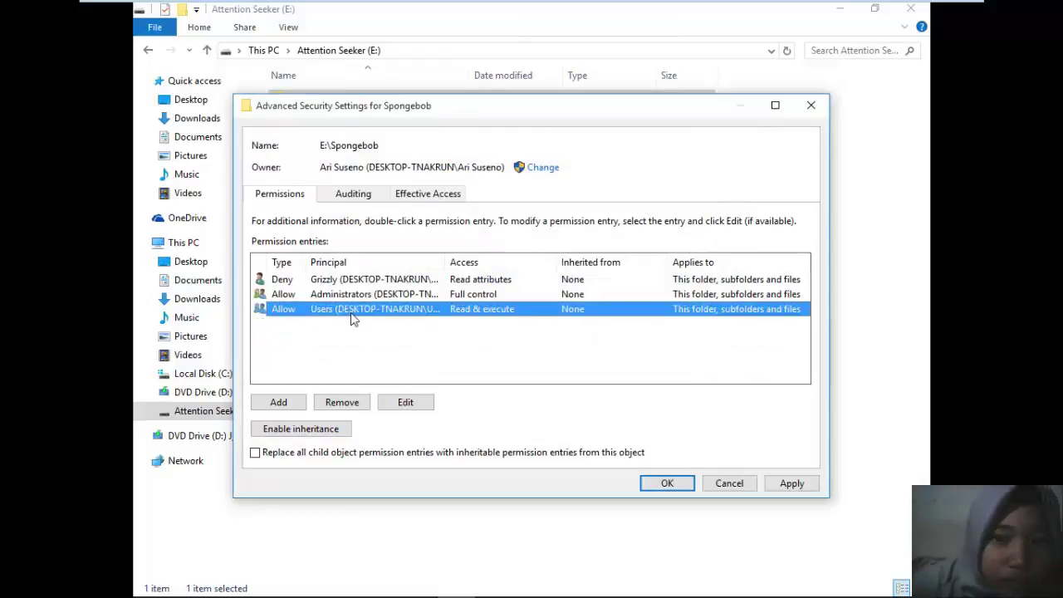
key("Delete")
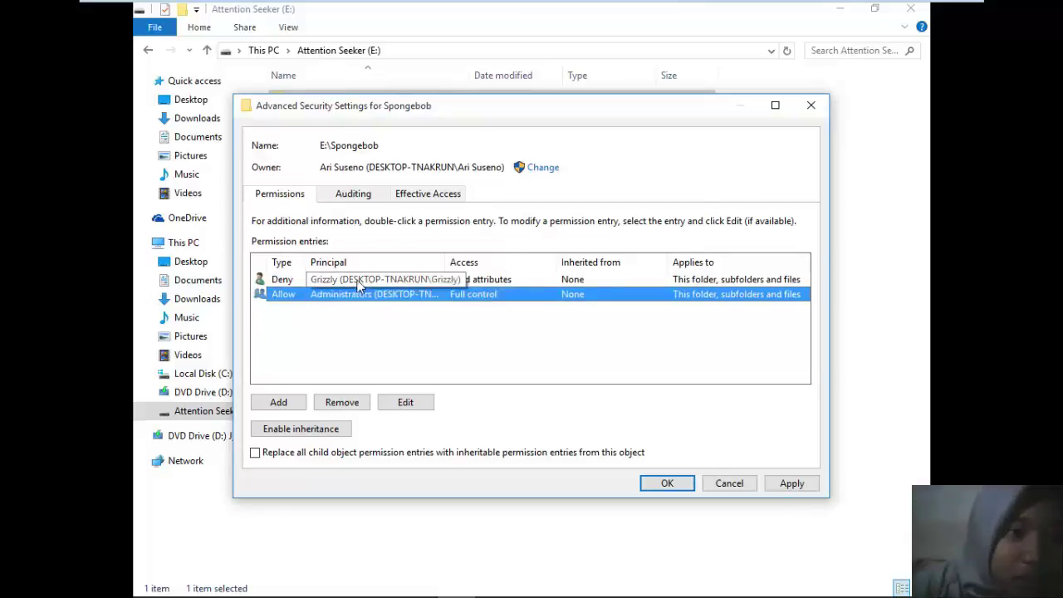
left_click(652, 482)
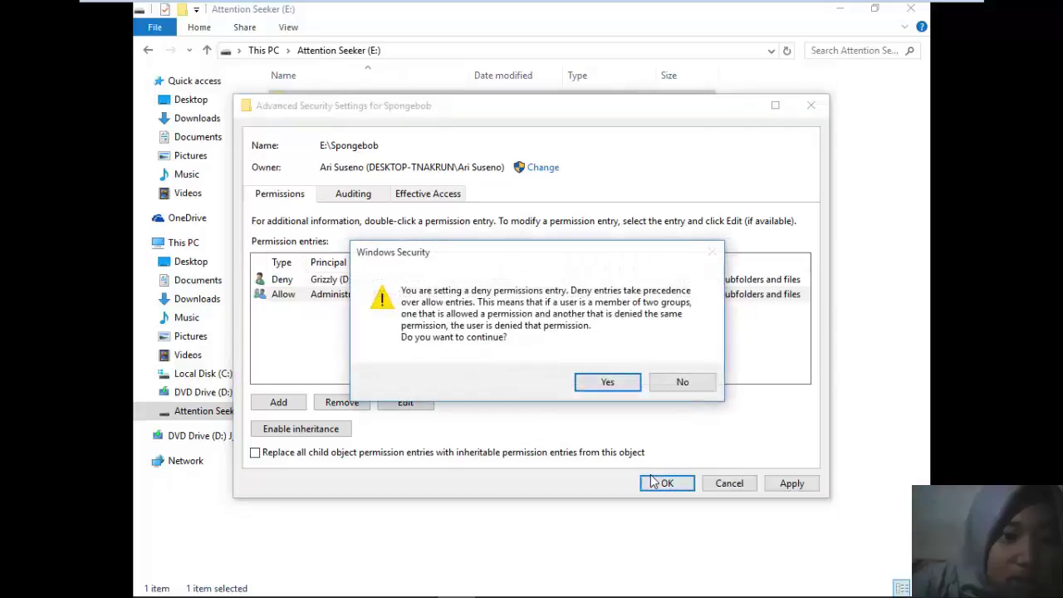
left_click(607, 381)
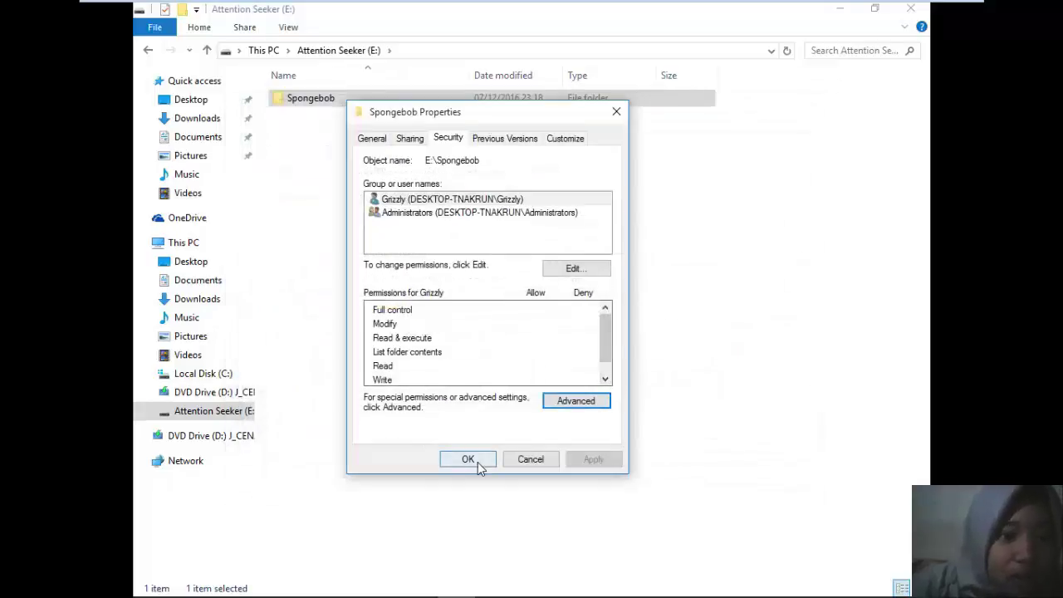
- Close the Spongebob properties and switch to the Grizzly account, signing in
left_click(479, 461)
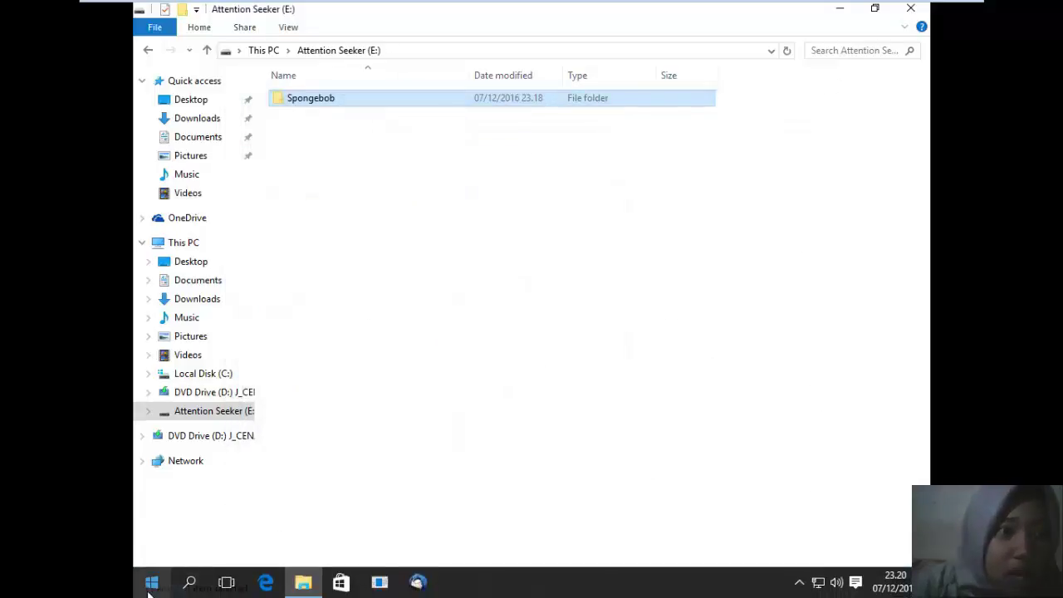
left_click(150, 583)
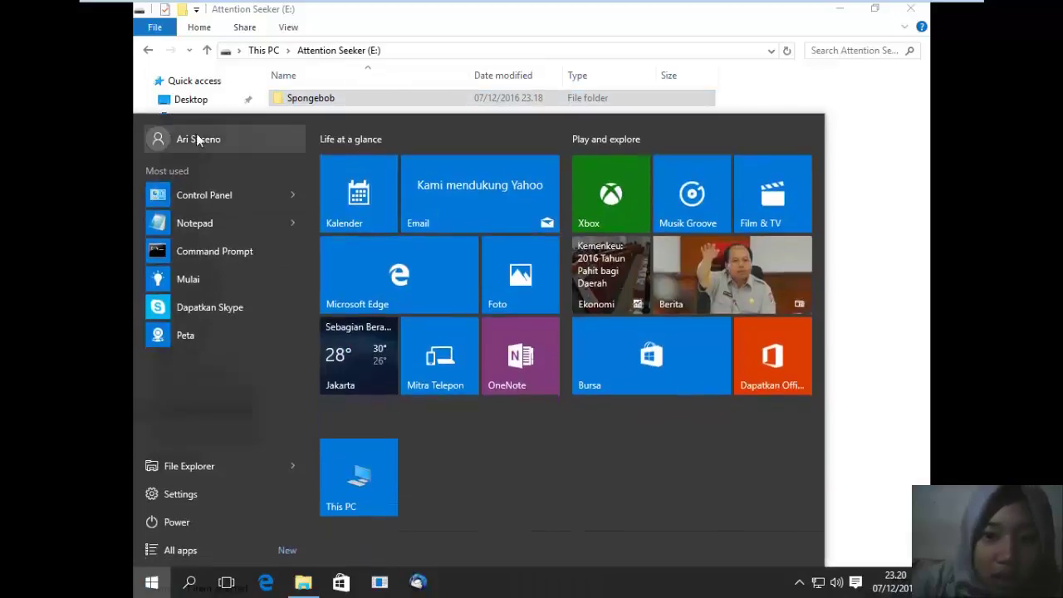
left_click(195, 138)
left_click(215, 255)
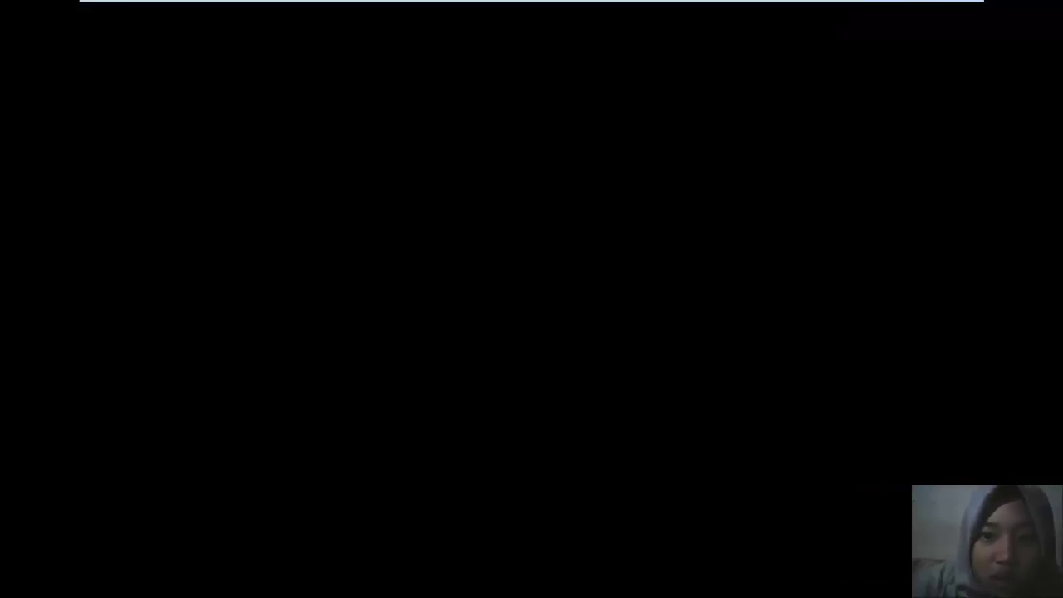
left_click(532, 349)
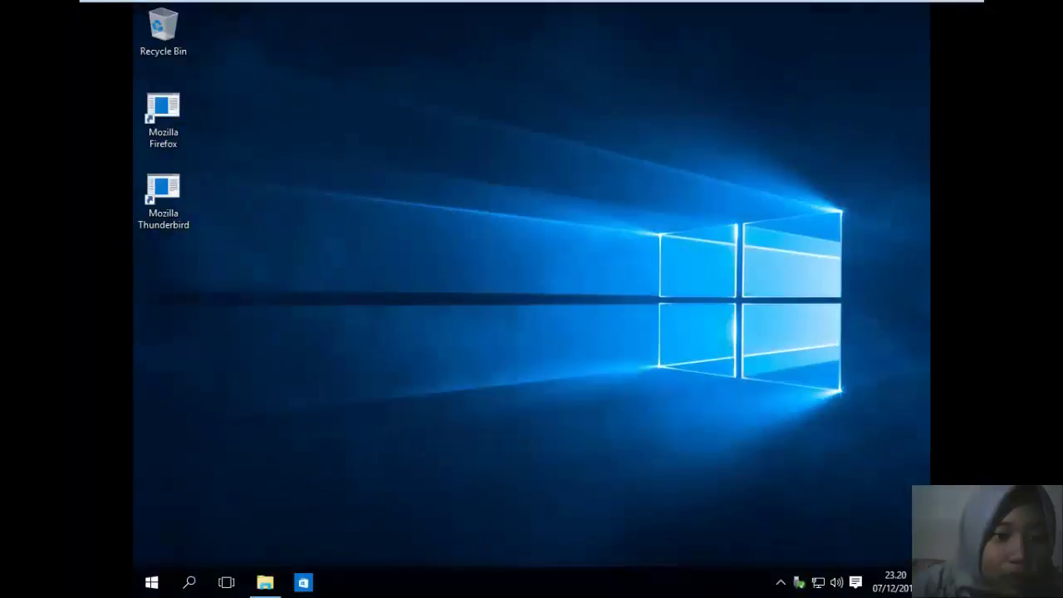
- Open the Attention Seeker (E:) drive in File Explorer from Grizzly's session
left_click(265, 582)
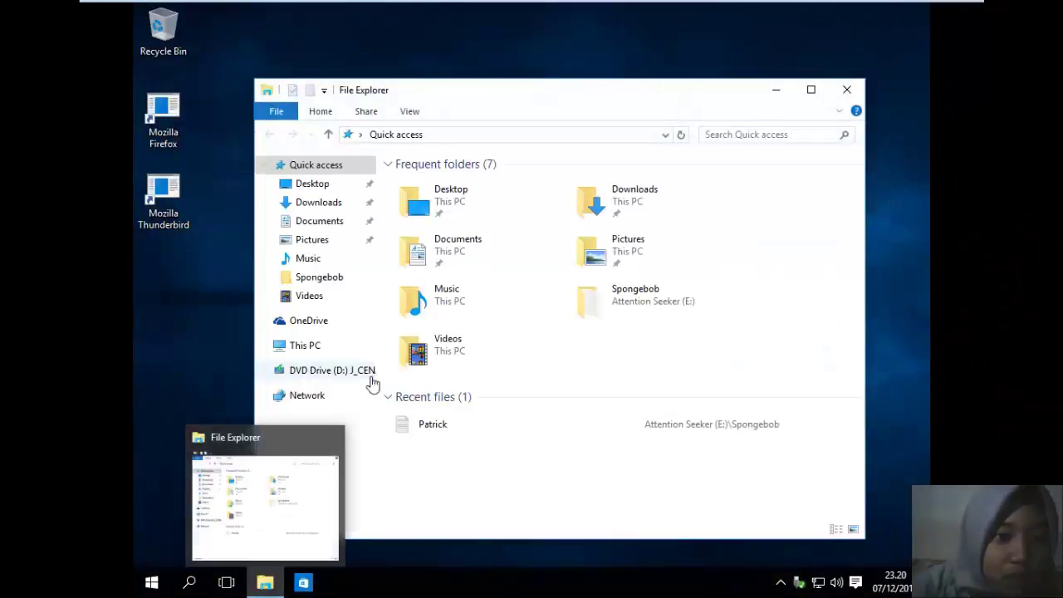
left_click(339, 349)
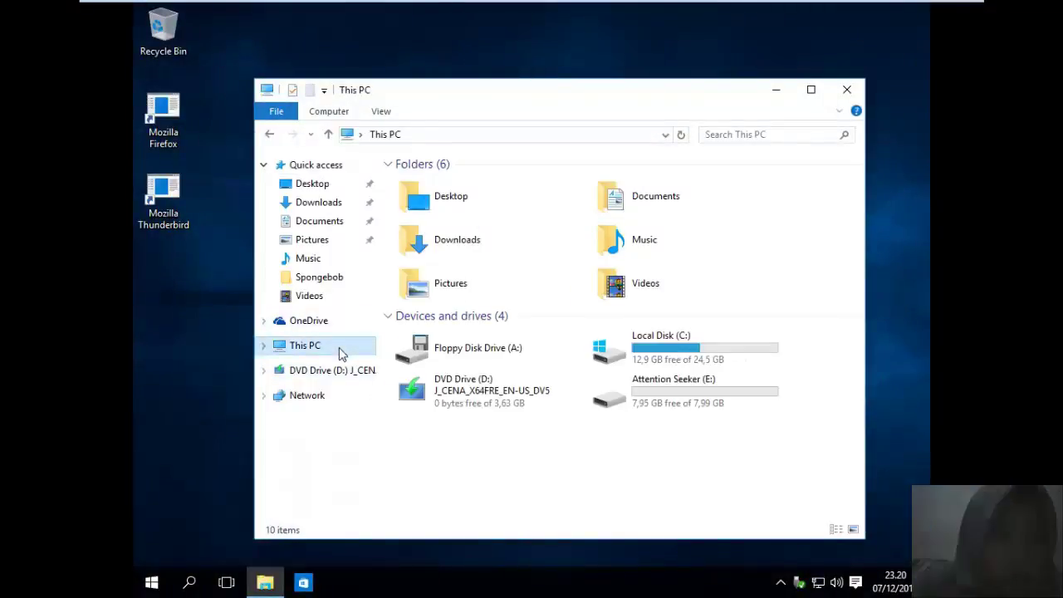
left_click(657, 393)
double_click(656, 393)
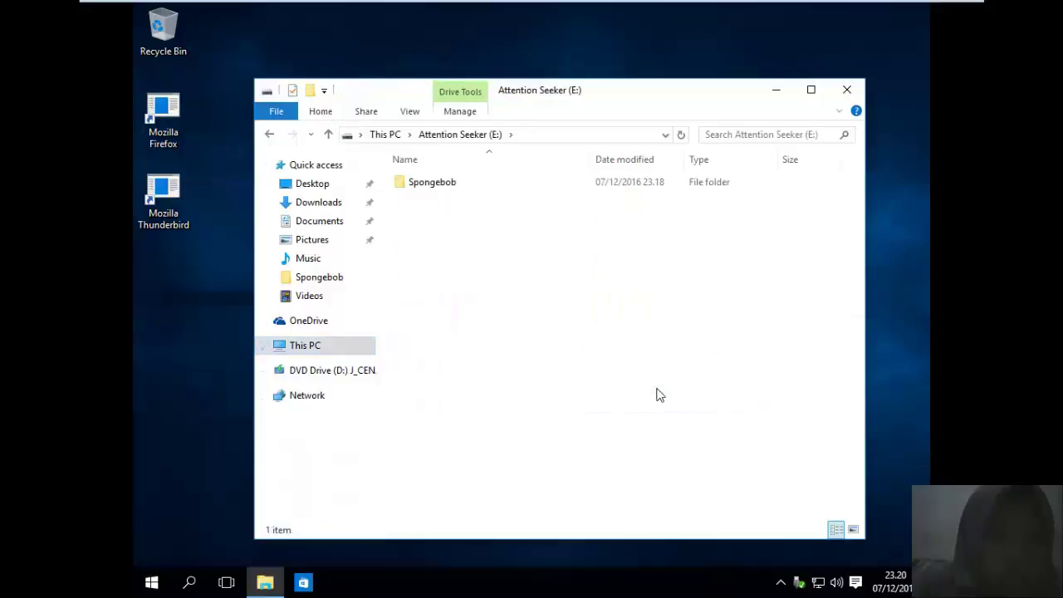
- Try to open the Spongebob folder by requesting permanent access, decline the administrator prompt and close the window
double_click(548, 194)
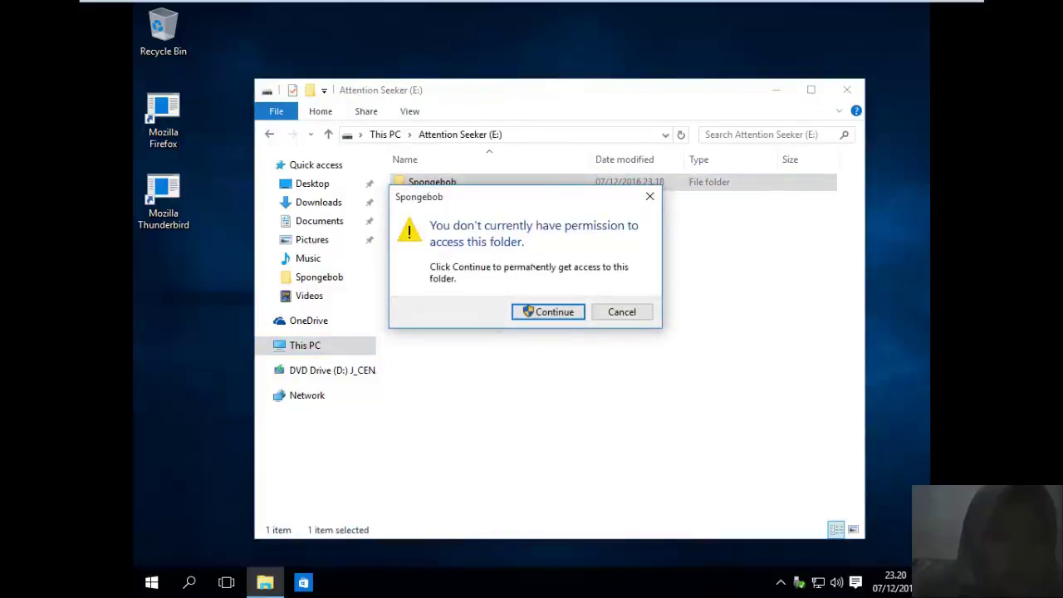
left_click(554, 312)
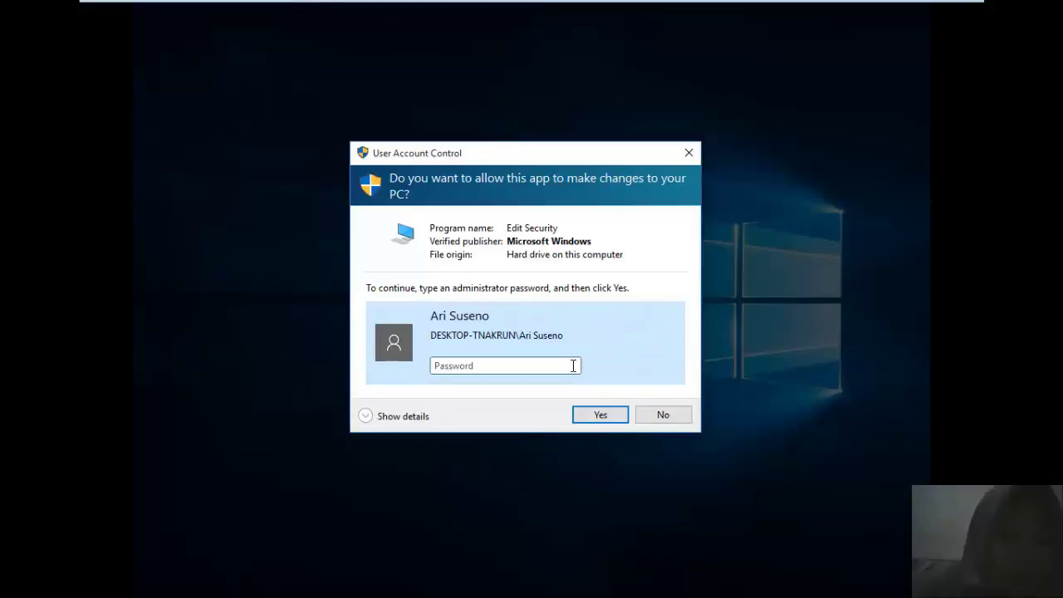
left_click(666, 419)
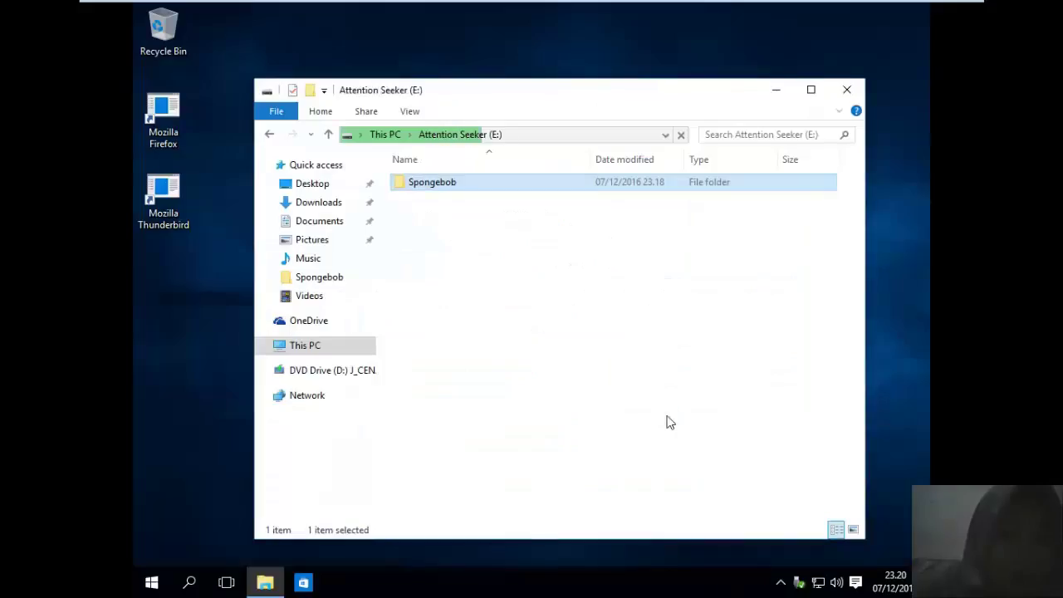
left_click(845, 95)
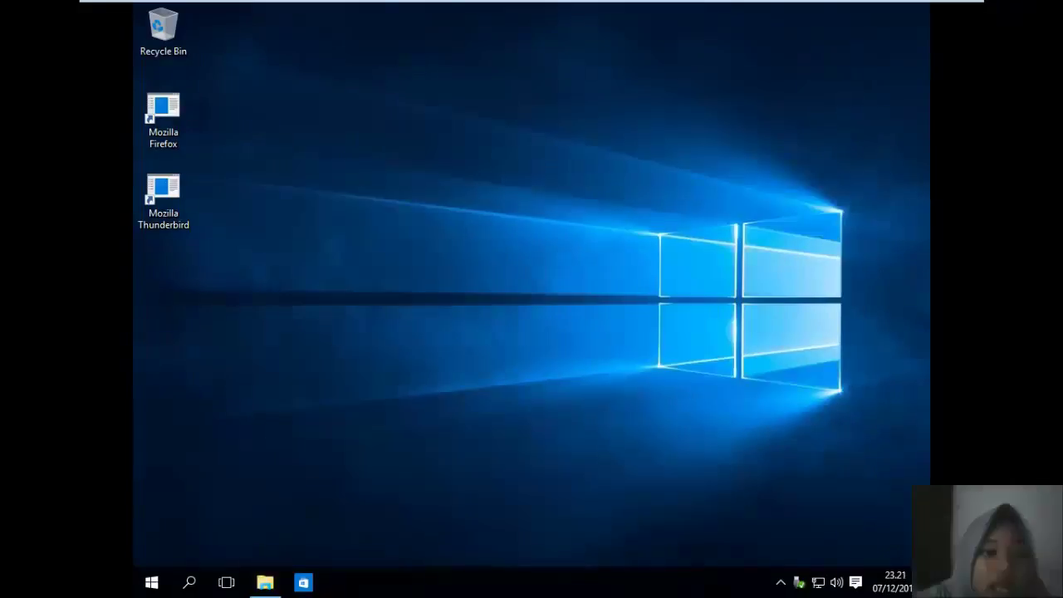
- Return to the sign-in screen, sign in to the administrator account and dismiss the Start menu
key("ctrl+alt+Delete")
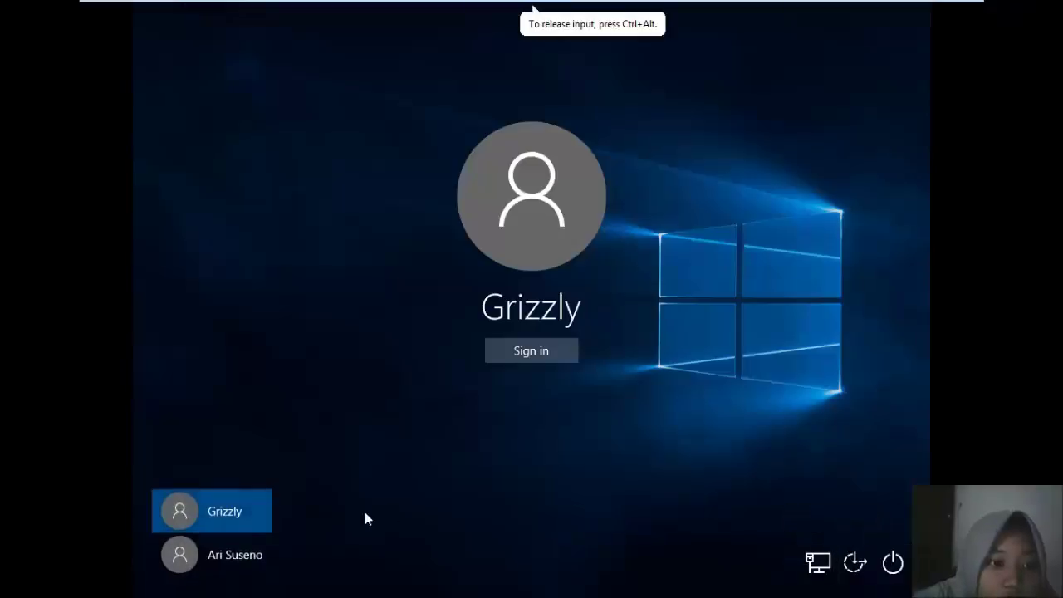
left_click(211, 555)
left_click(532, 350)
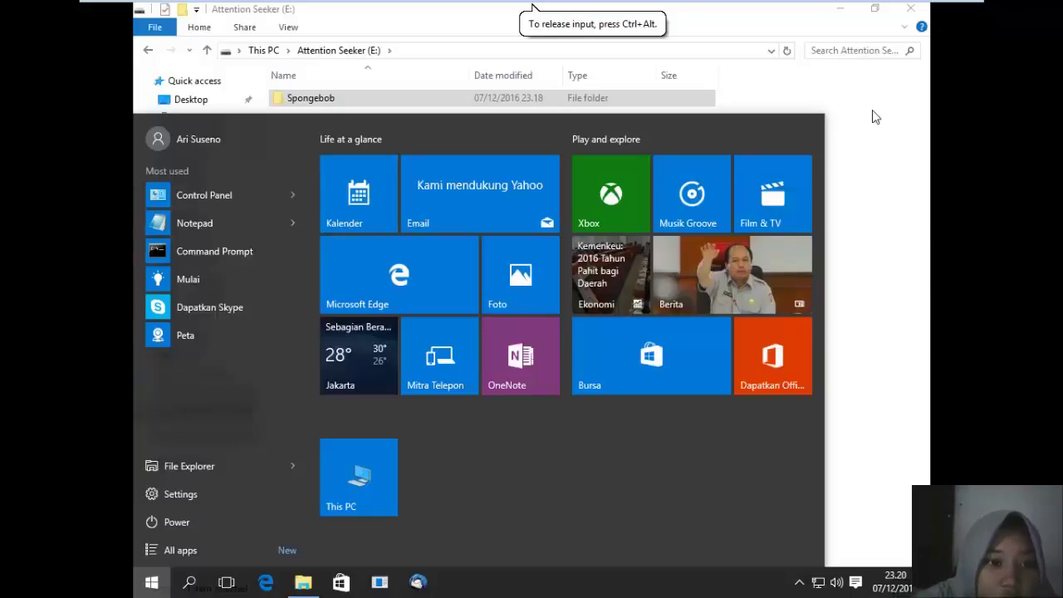
left_click(873, 113)
- Open the advanced security settings of the Spongebob folder
left_click(495, 100)
right_click(495, 103)
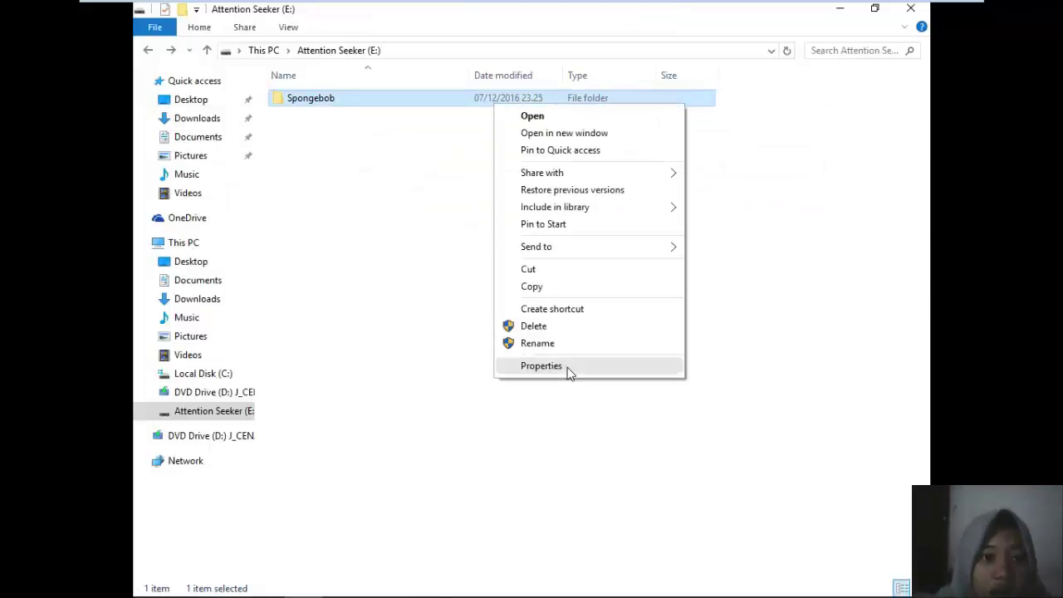
left_click(541, 365)
left_click(601, 143)
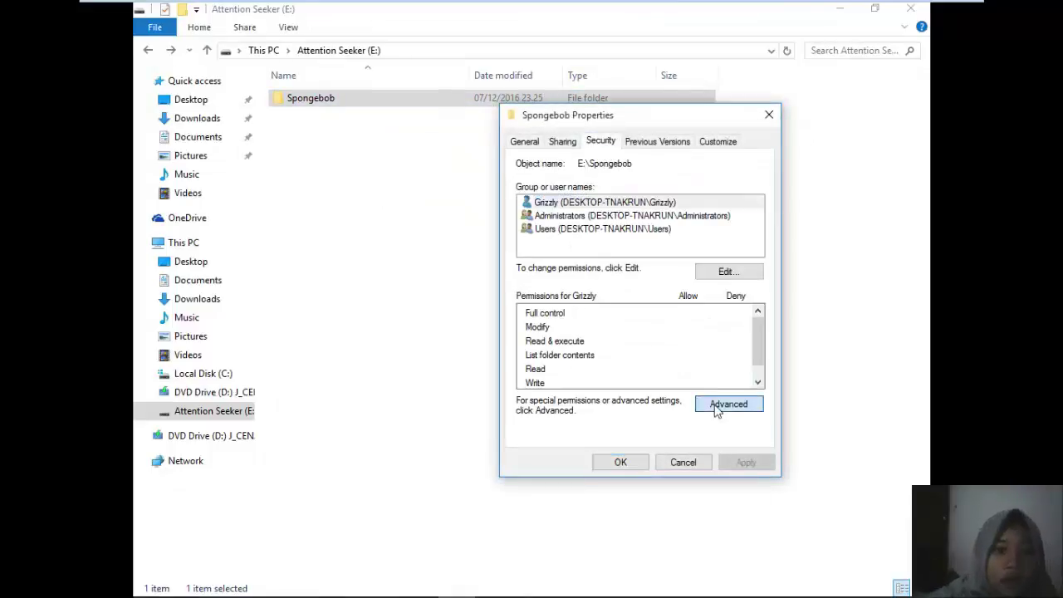
left_click(717, 407)
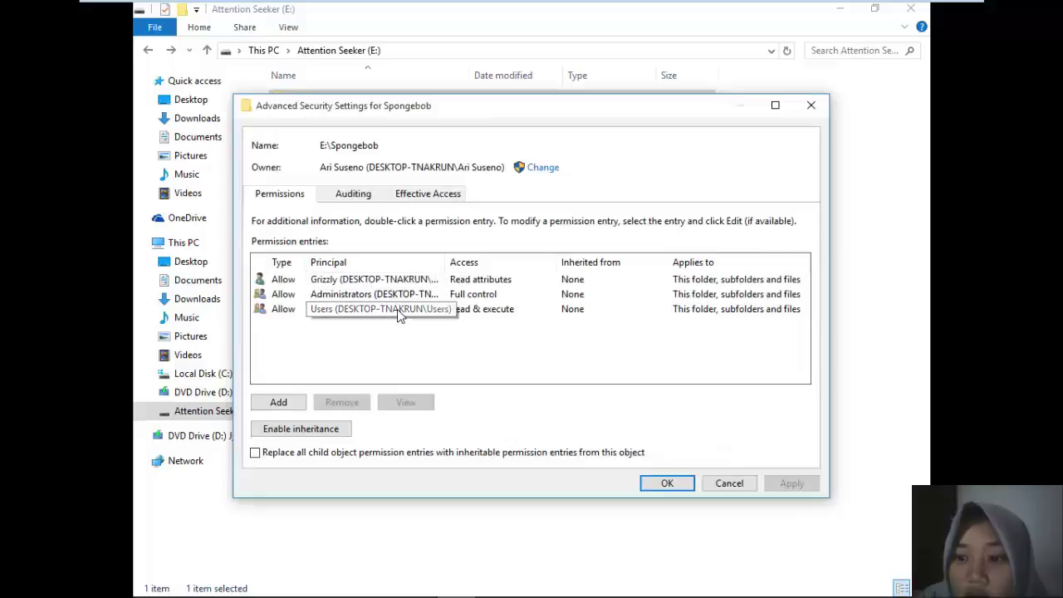
- Review the basic permissions in the Users entry and close it without changes
left_click(397, 310)
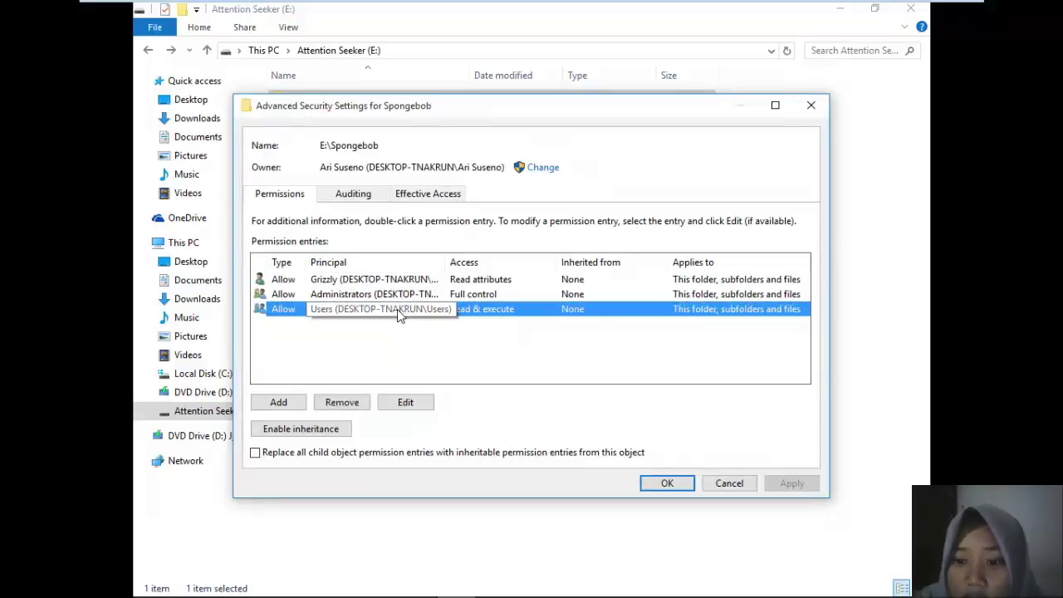
left_click(406, 402)
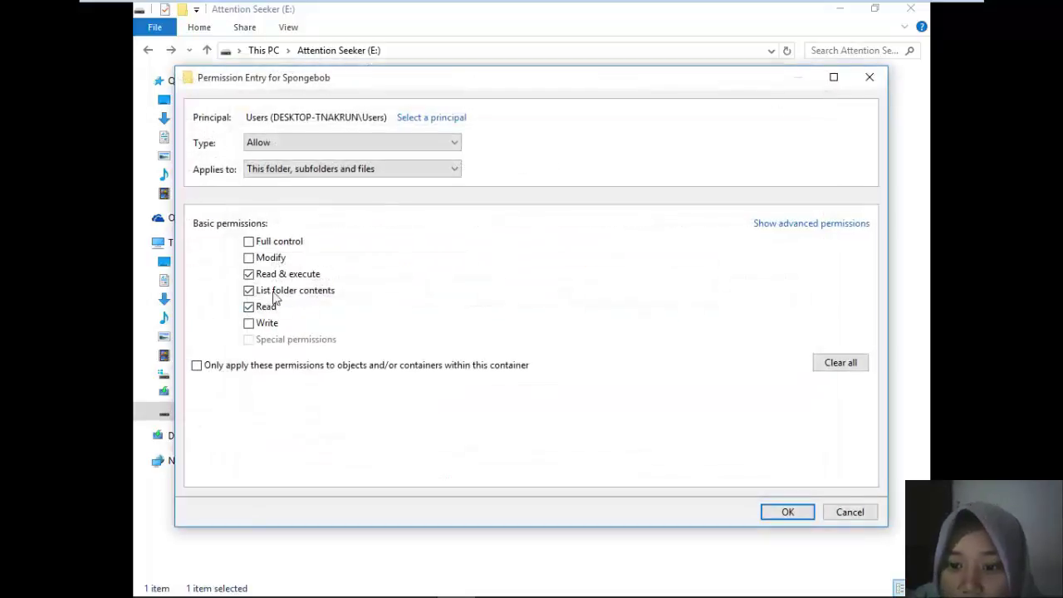
left_click(810, 508)
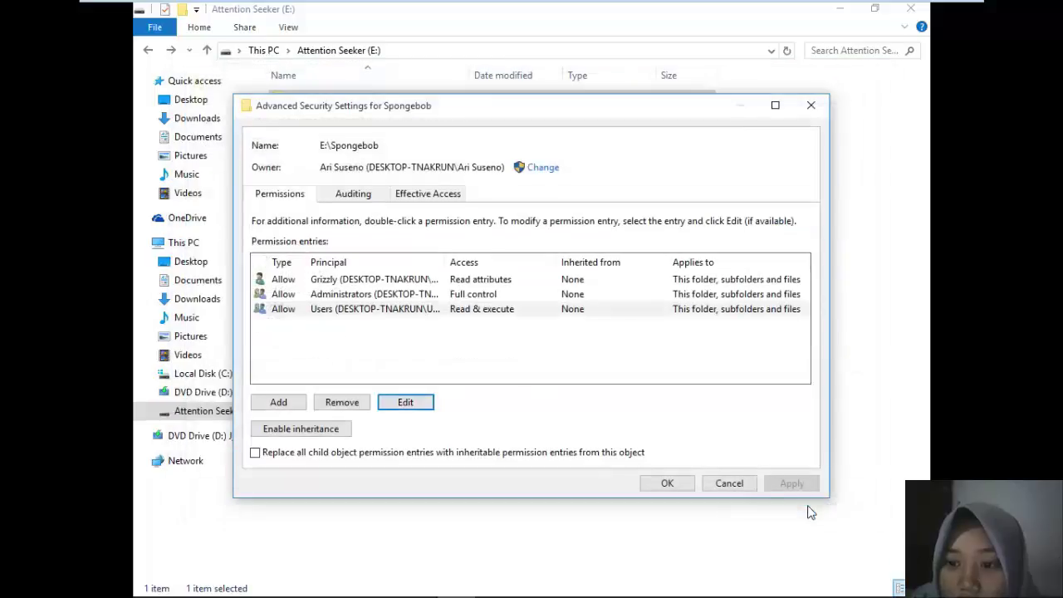
- Edit Grizzly's entry, show the advanced permissions, clear Read attributes and select Create files / write data
left_click(418, 281)
left_click(419, 406)
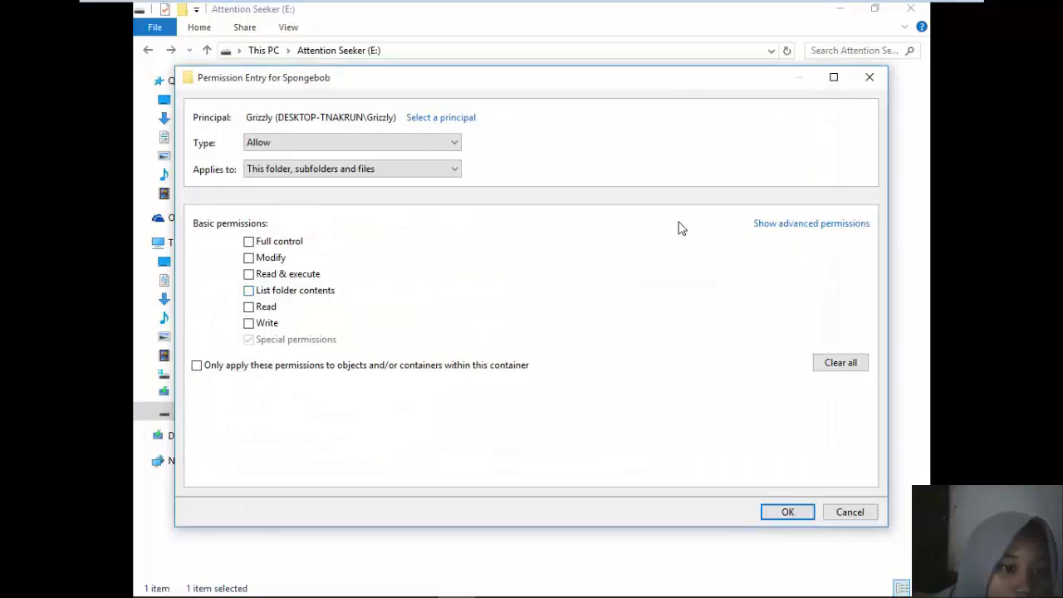
left_click(784, 224)
left_click(284, 297)
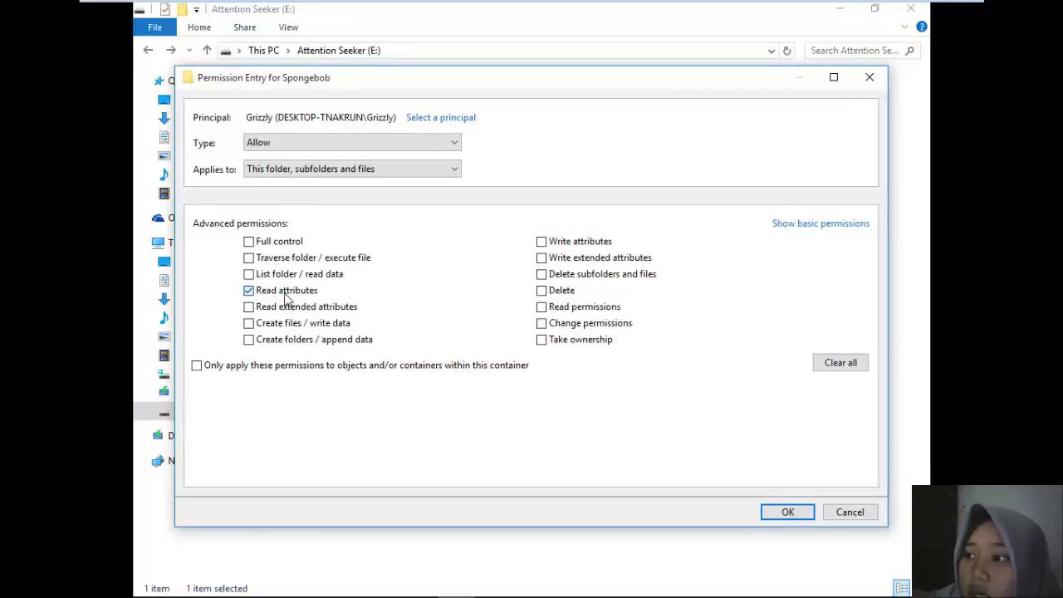
left_click(301, 323)
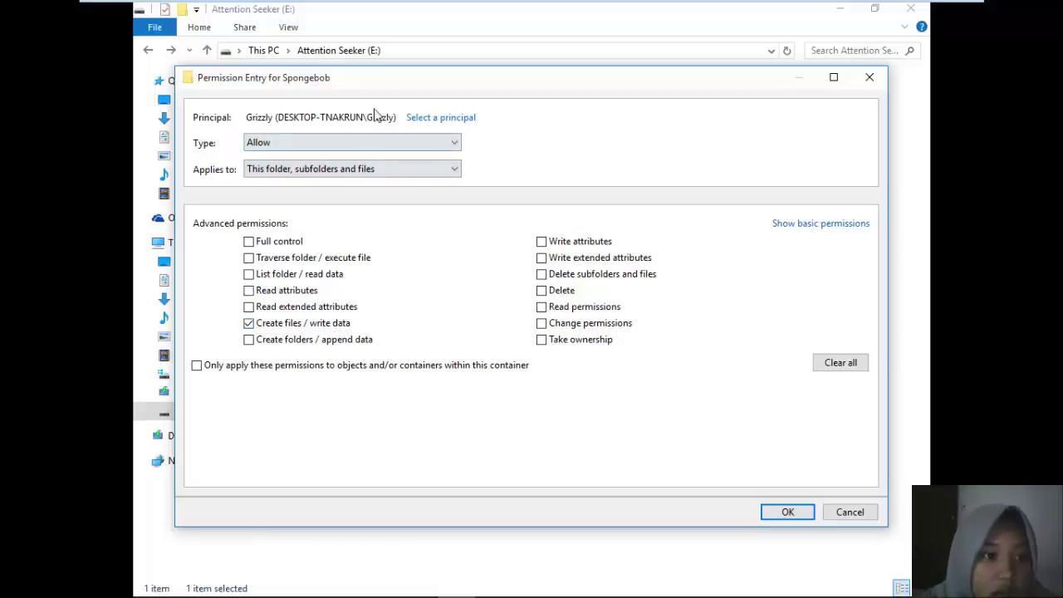
- Set Grizzly's entry type to Deny, save the security settings with the deny entry and close the folder properties
left_click(386, 143)
left_click(385, 171)
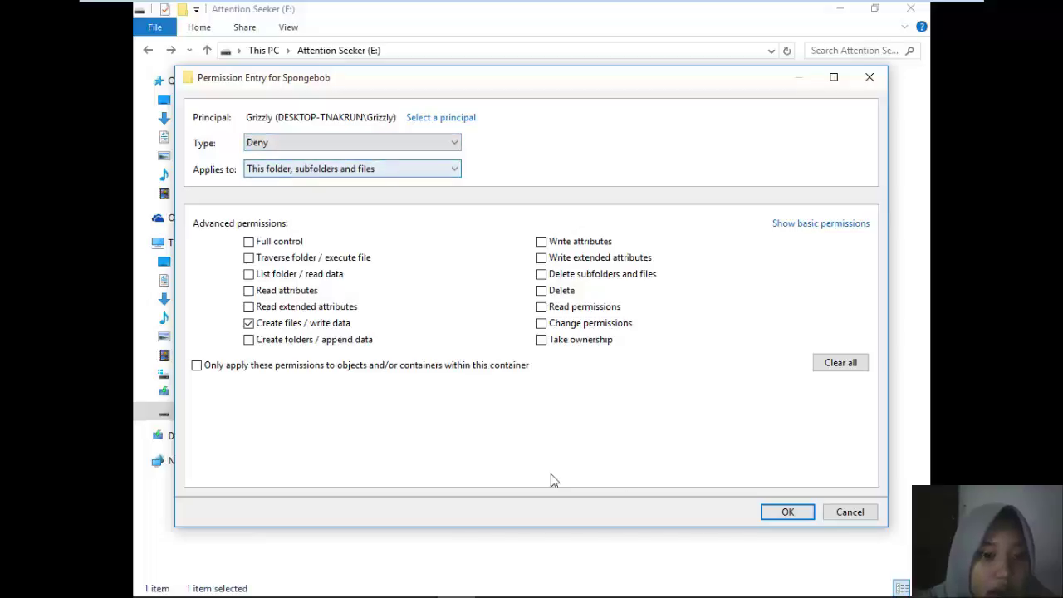
left_click(786, 512)
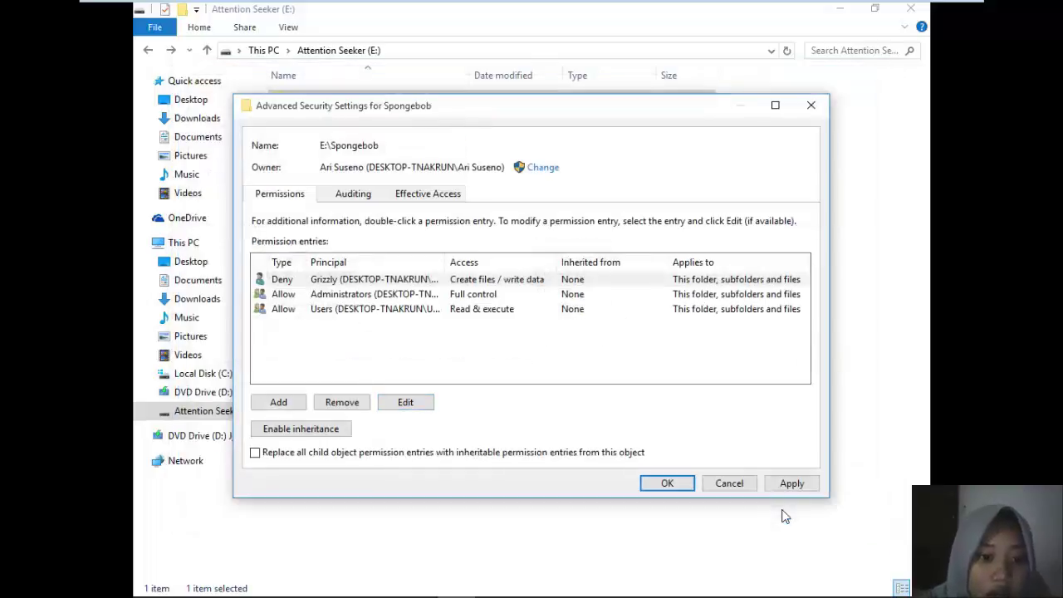
left_click(663, 483)
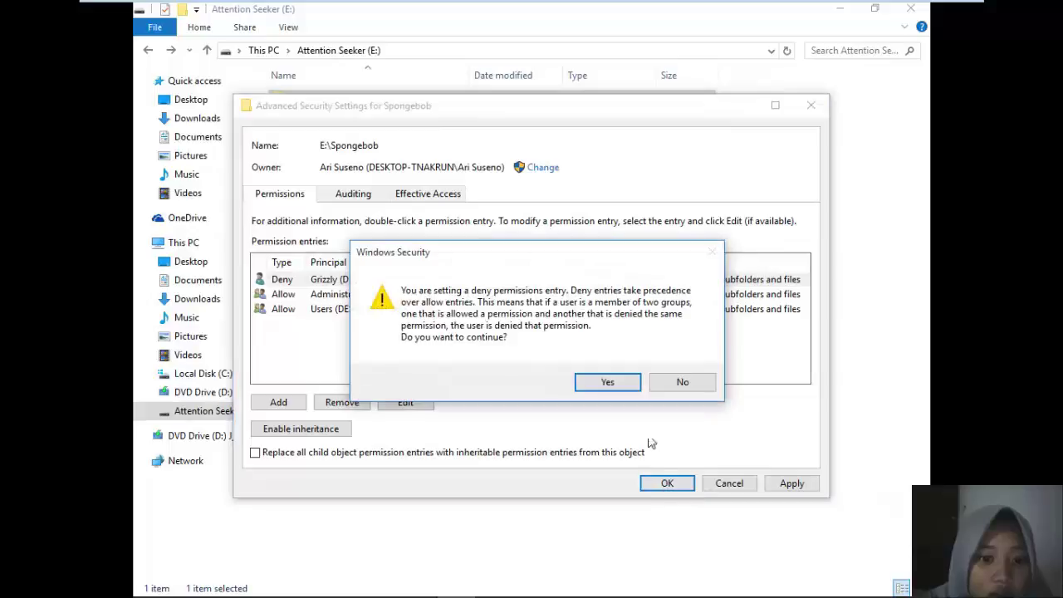
left_click(624, 386)
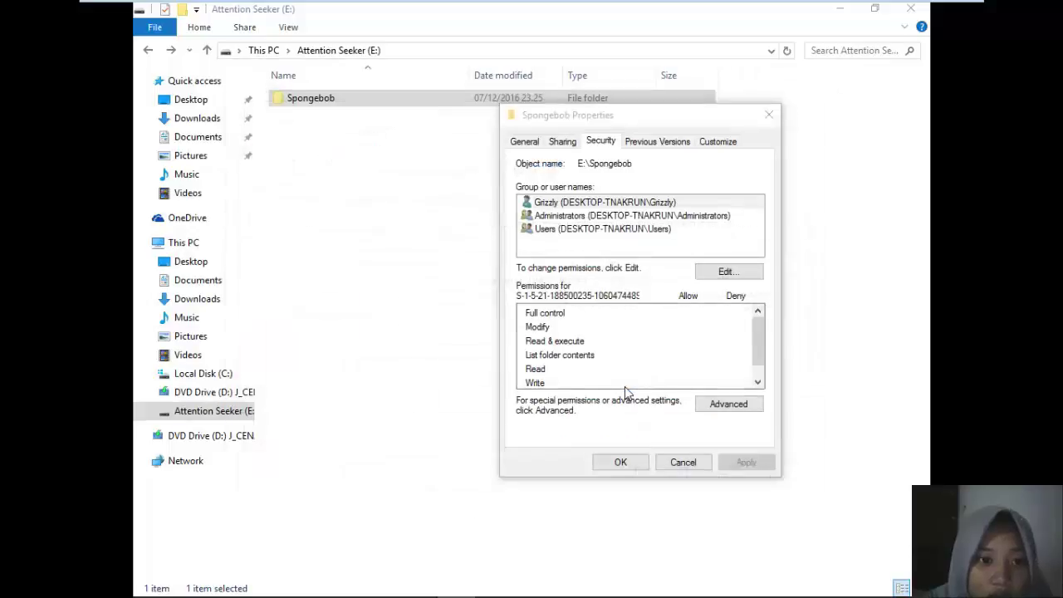
left_click(631, 462)
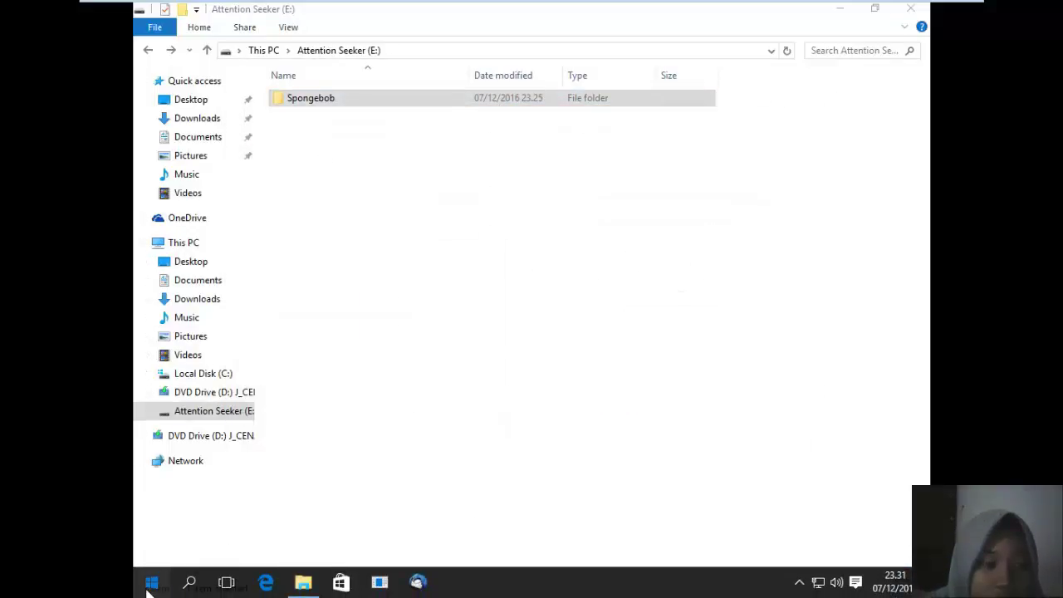
- Switch from the administrator account to Grizzly and sign in
left_click(151, 582)
left_click(203, 133)
left_click(211, 264)
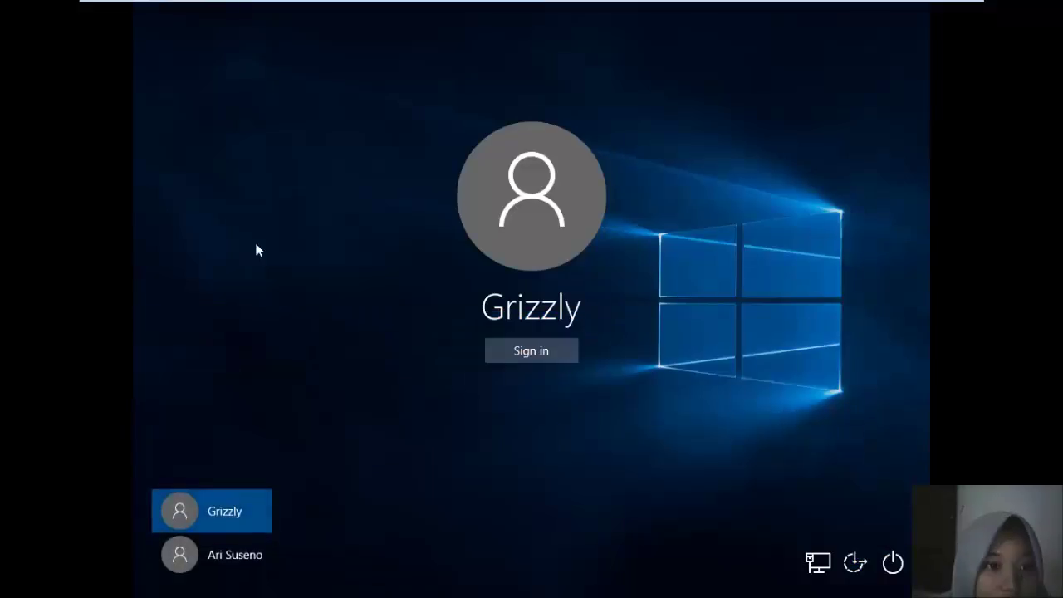
left_click(498, 355)
- Open the Spongebob folder on the Attention Seeker (E:) drive in File Explorer
left_click(263, 584)
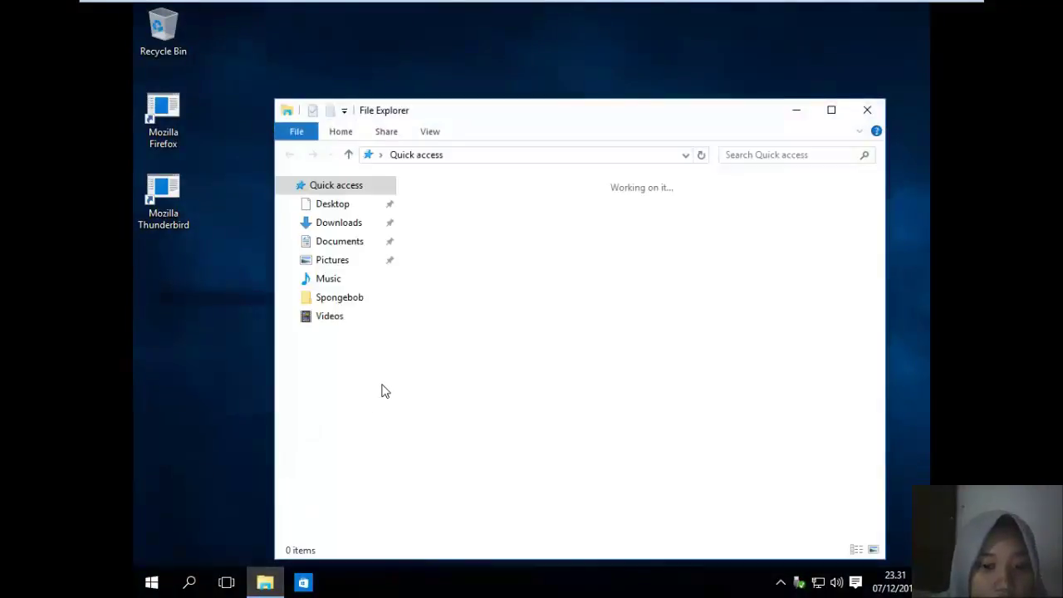
left_click(363, 368)
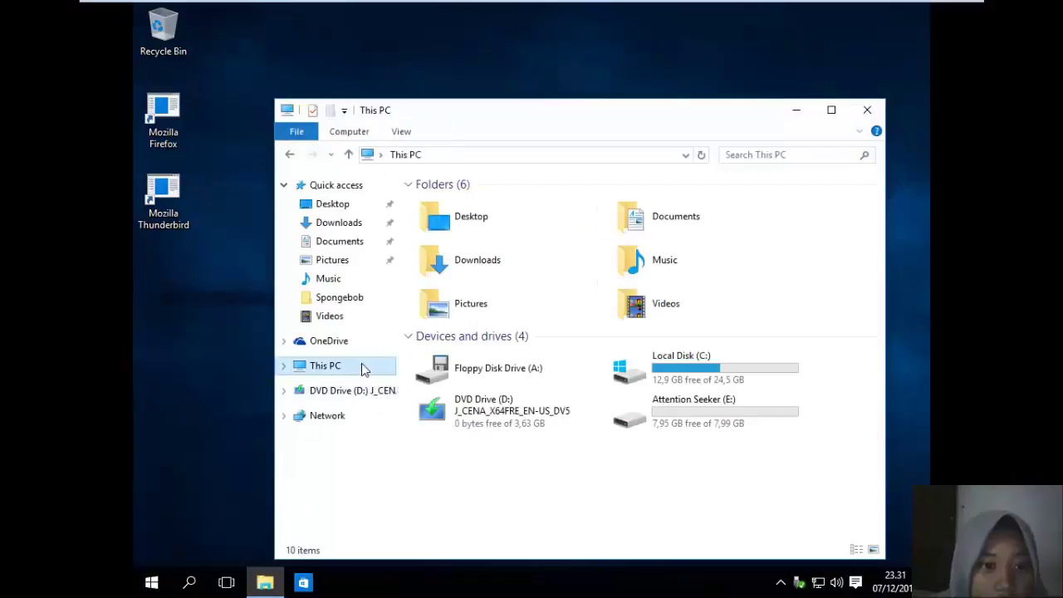
double_click(694, 421)
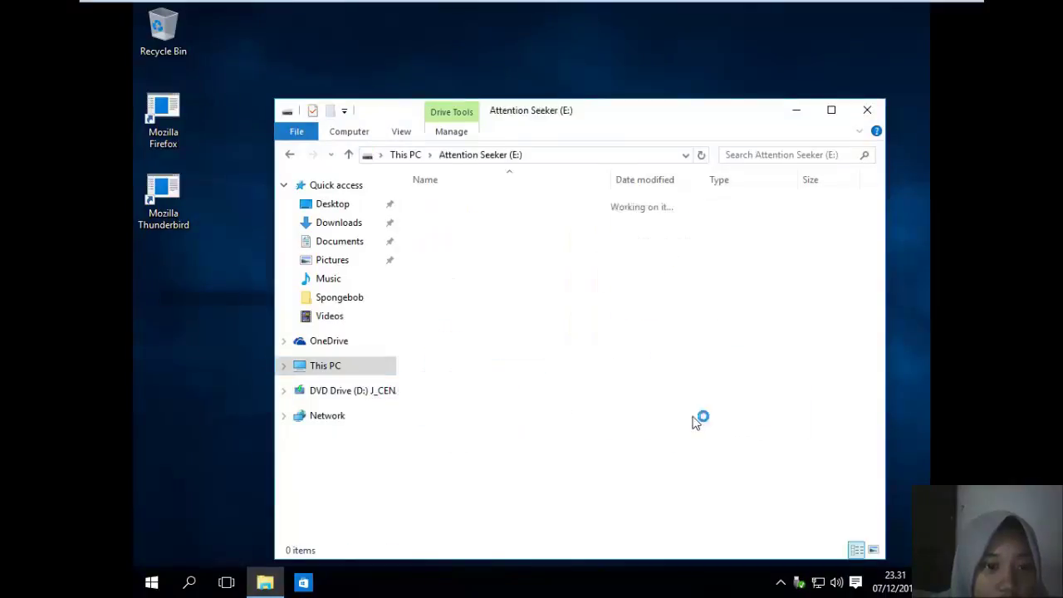
double_click(510, 214)
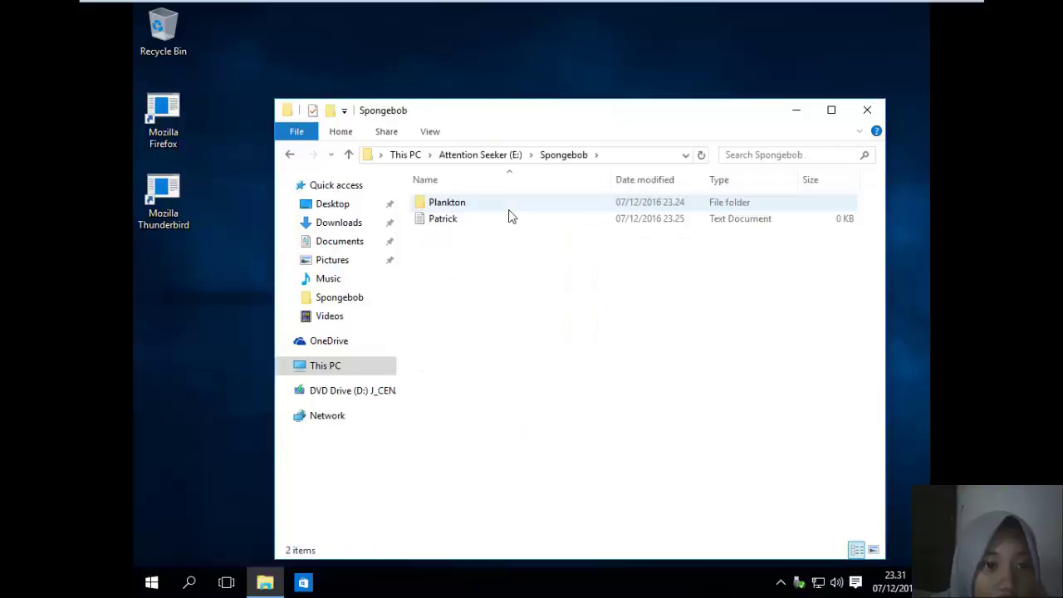
- Try to move the Patrick text document into the Plankton folder and dismiss the administrator password prompt
left_click_drag(440, 222, 470, 206)
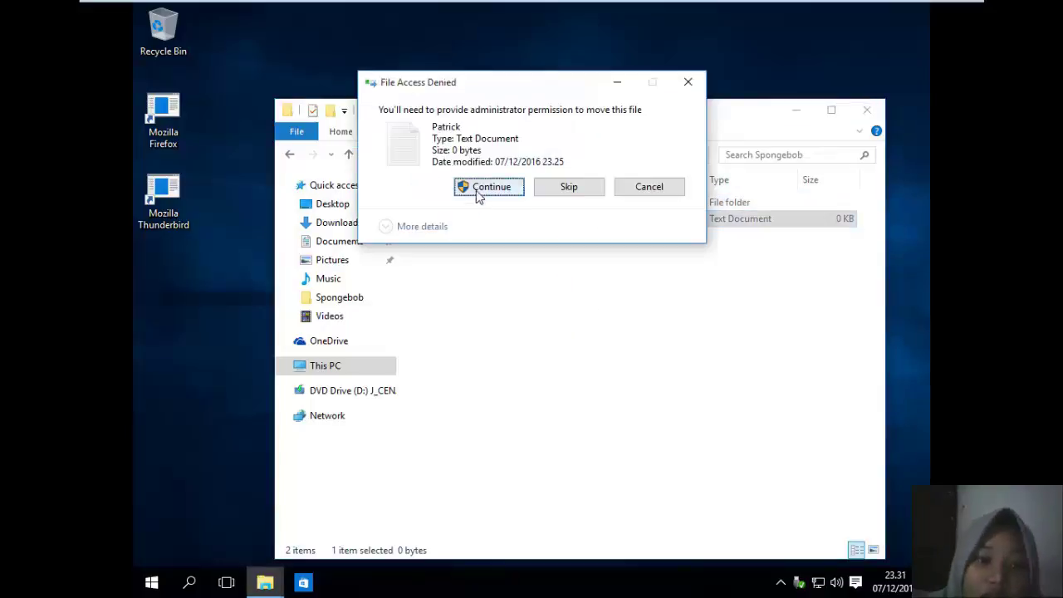
left_click(479, 189)
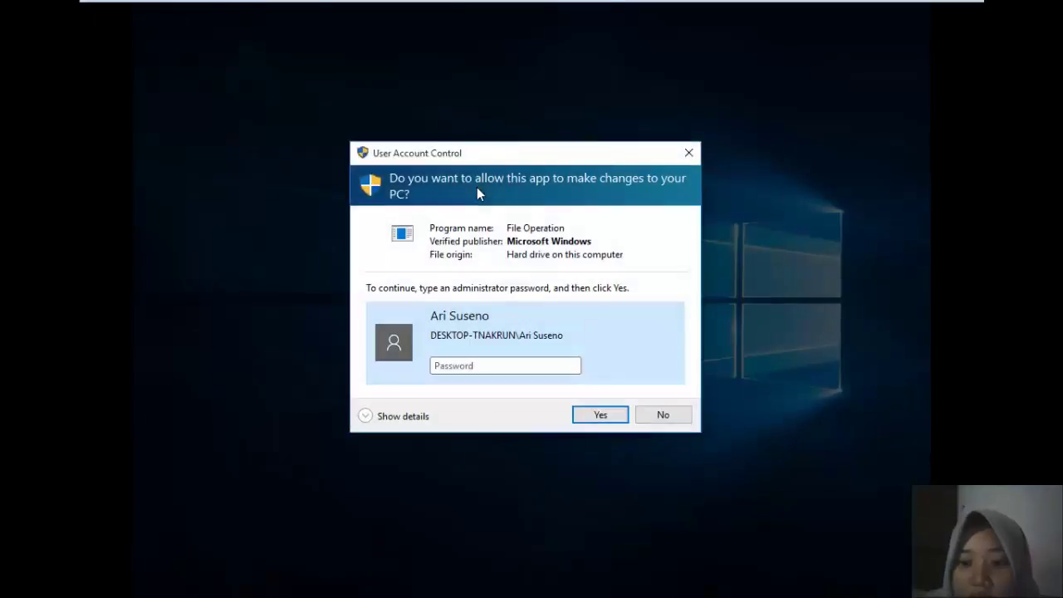
left_click(689, 152)
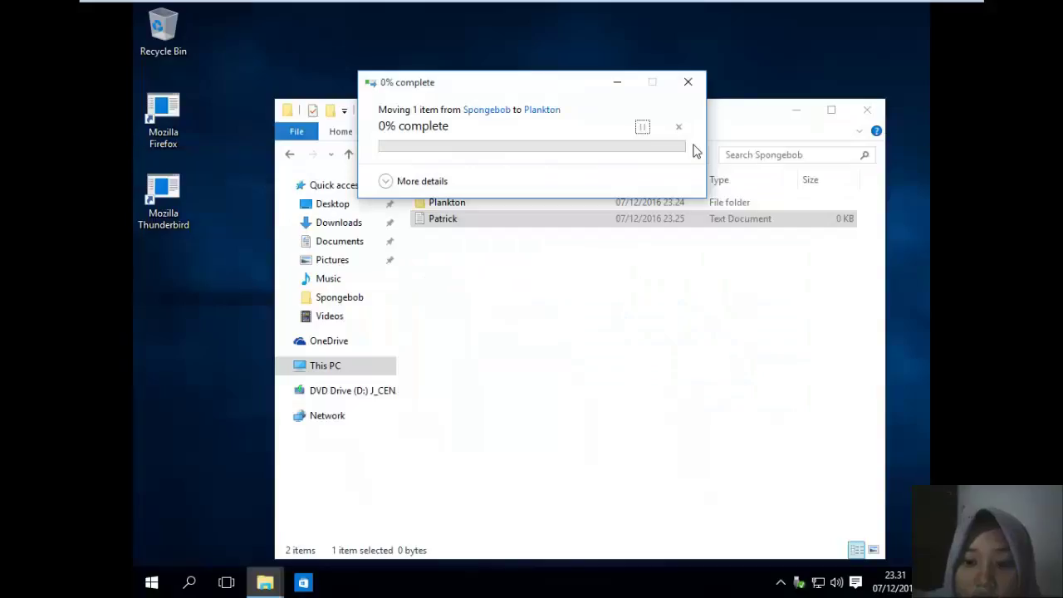
- Open the Patrick text document in the Spongebob folder and enter the text "bjjnz kmzn mzvm"
left_click(526, 276)
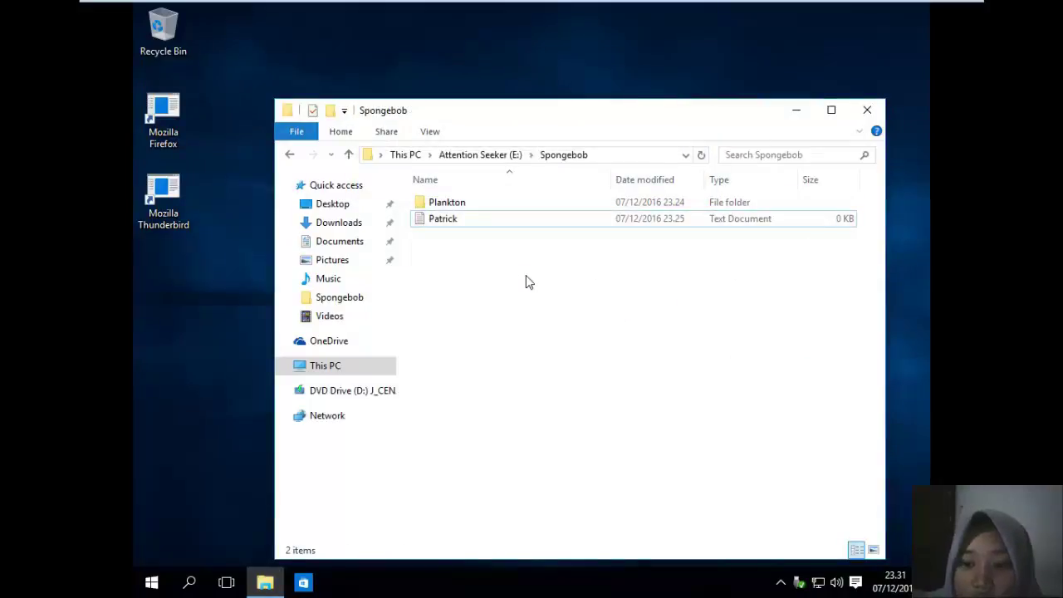
left_click(477, 231)
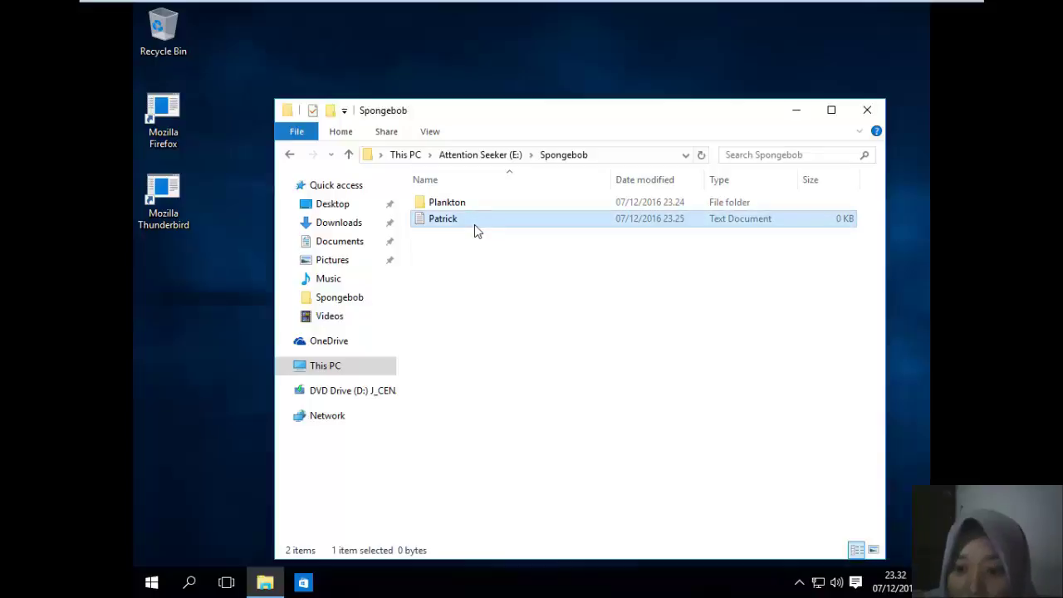
double_click(474, 224)
type("bjjnz kmzn mzvm")
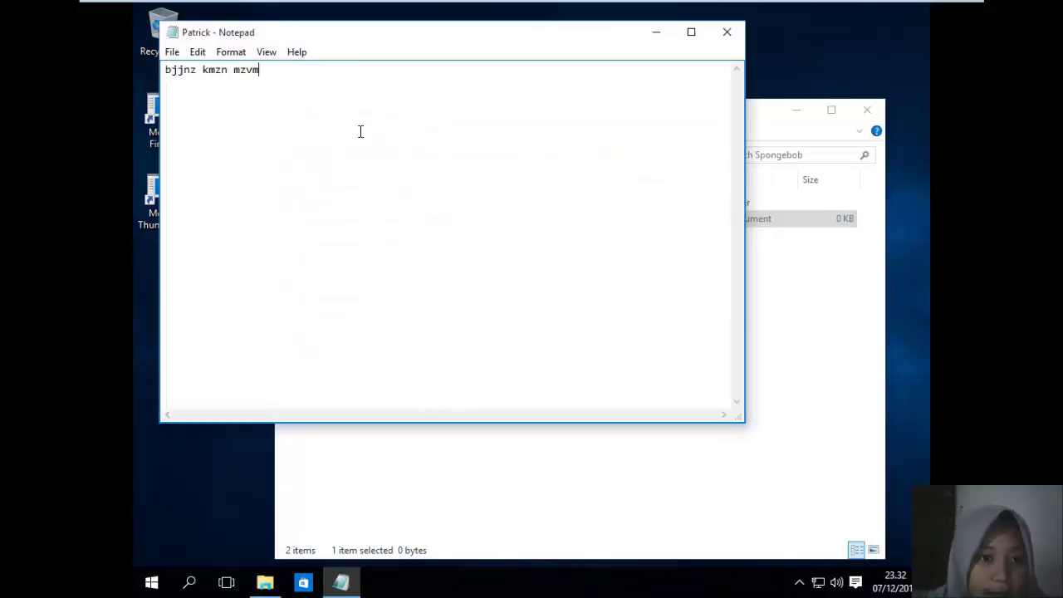
- Try to save the edited Patrick document over the original in the Spongebob folder, then close Notepad without saving
left_click(171, 52)
left_click(199, 116)
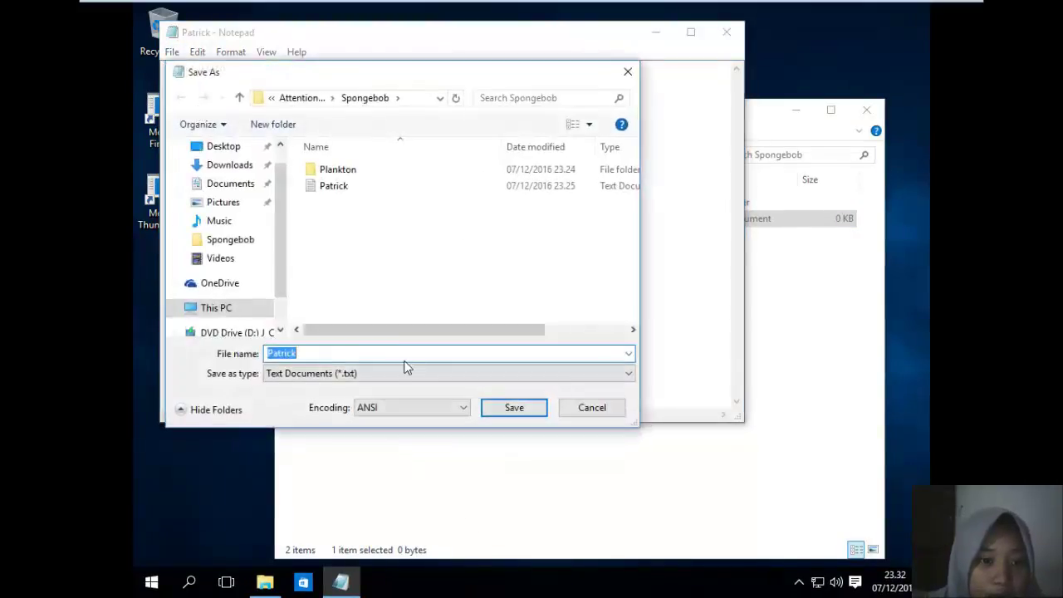
left_click(512, 407)
left_click(557, 291)
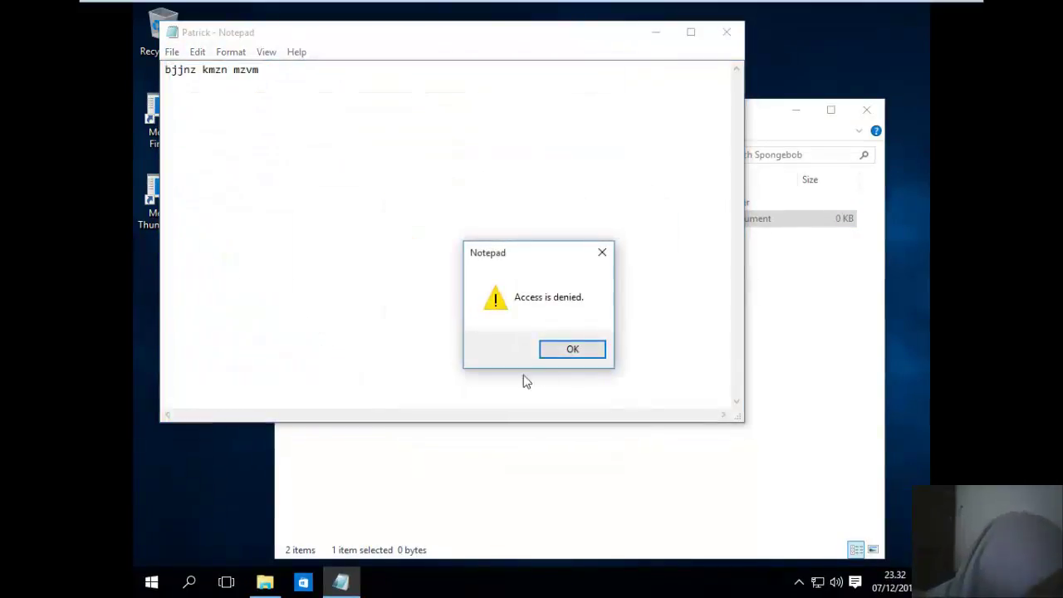
key("Return")
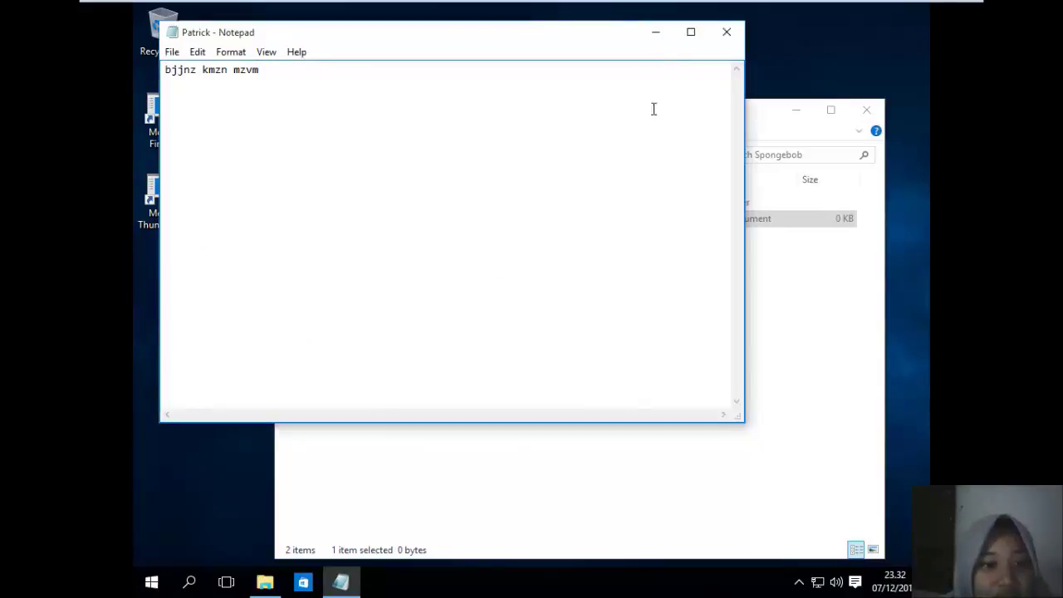
left_click(725, 33)
left_click(546, 300)
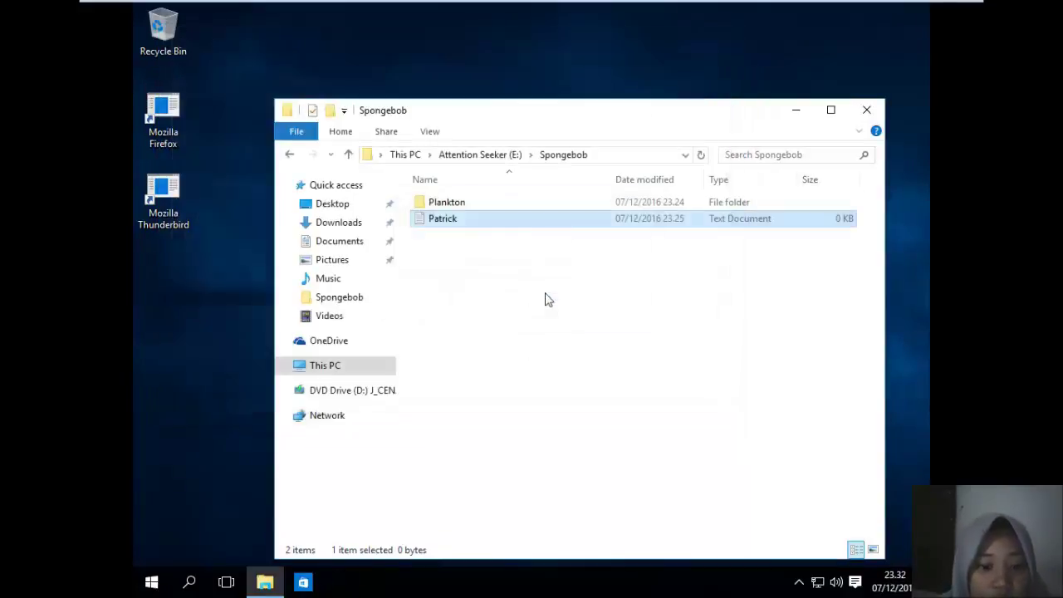
- Close the Spongebob folder window and return to the administrator account
left_click(503, 299)
left_click(866, 109)
key("ctrl+alt+Delete")
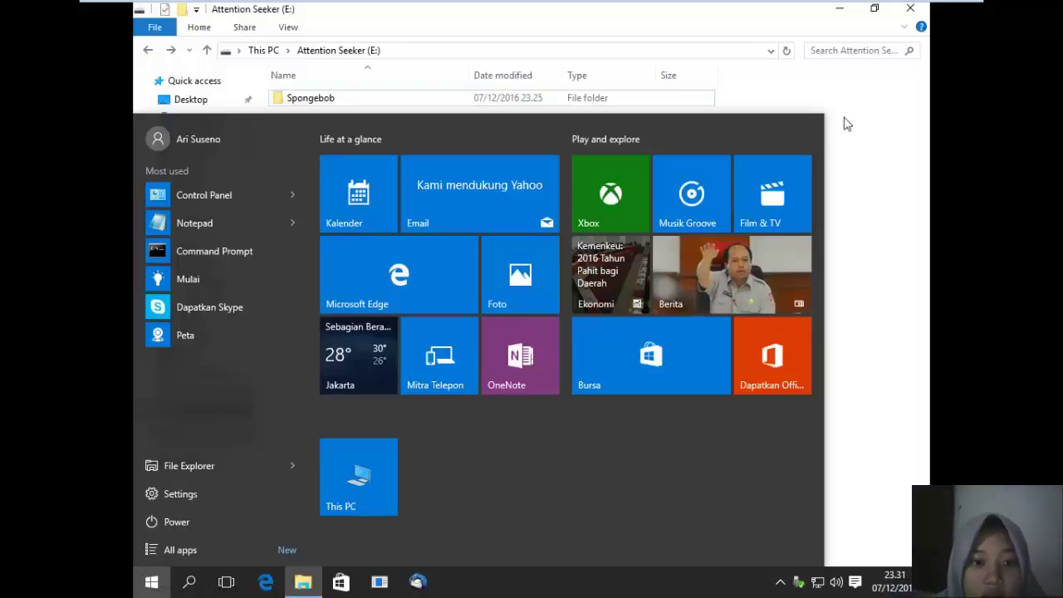
- Open Grizzly's deny entry in the Spongebob folder's advanced security settings and show its advanced permissions
right_click(393, 101)
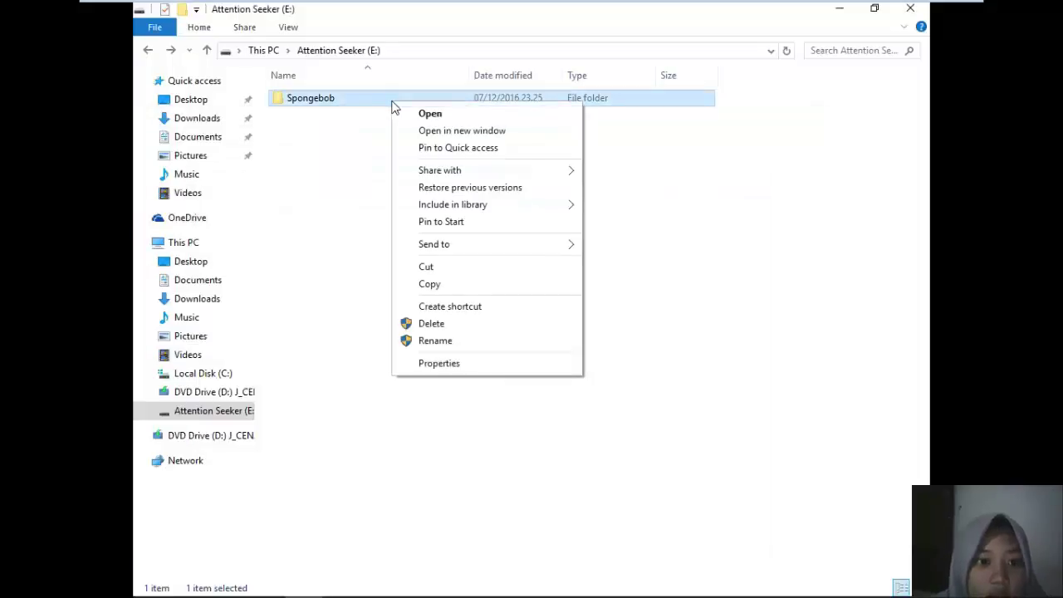
left_click(496, 361)
left_click(498, 139)
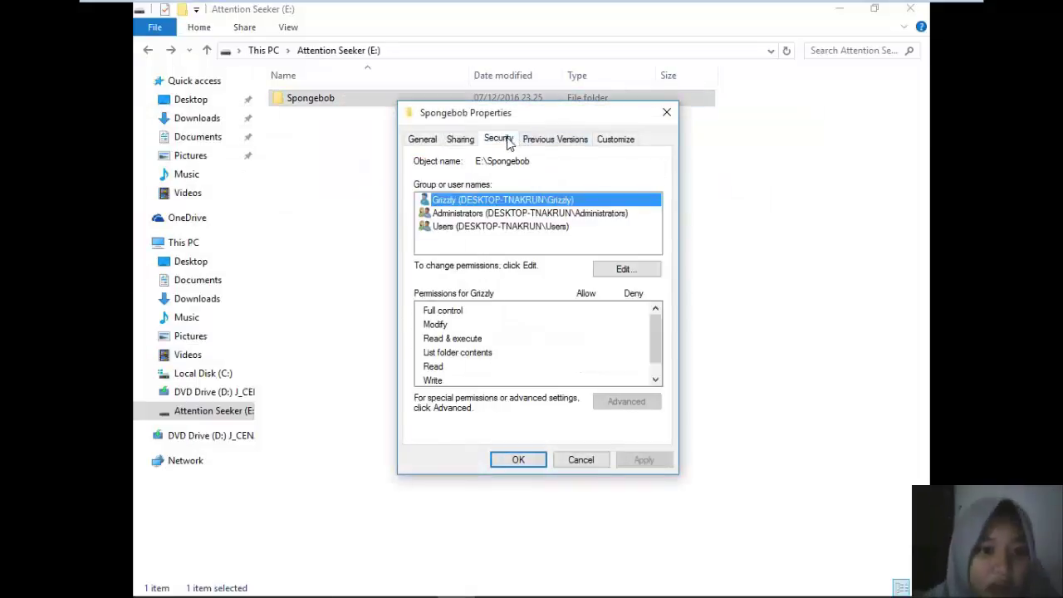
left_click(627, 402)
left_click(382, 282)
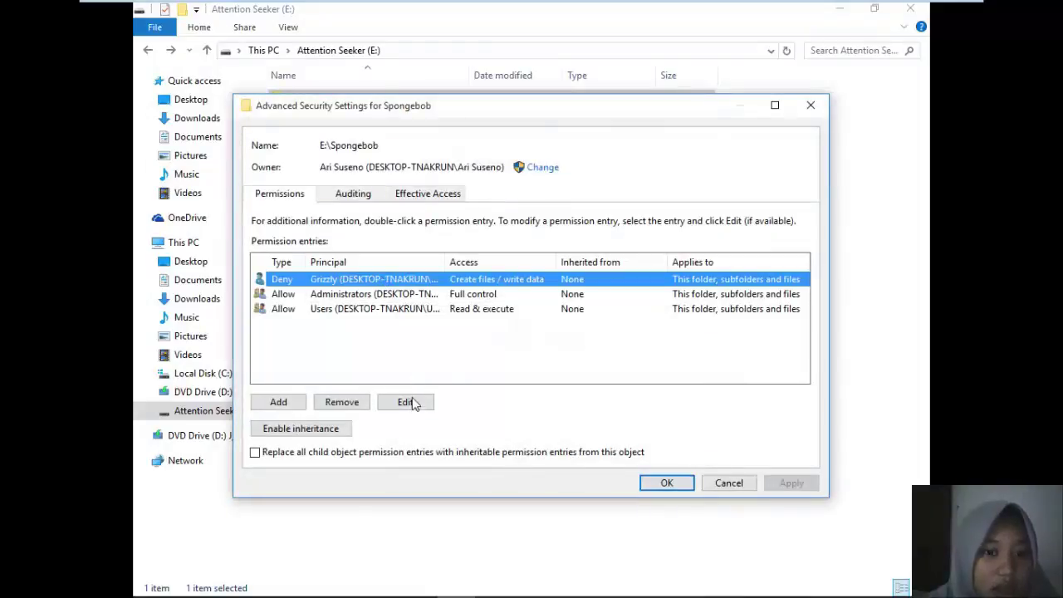
left_click(407, 402)
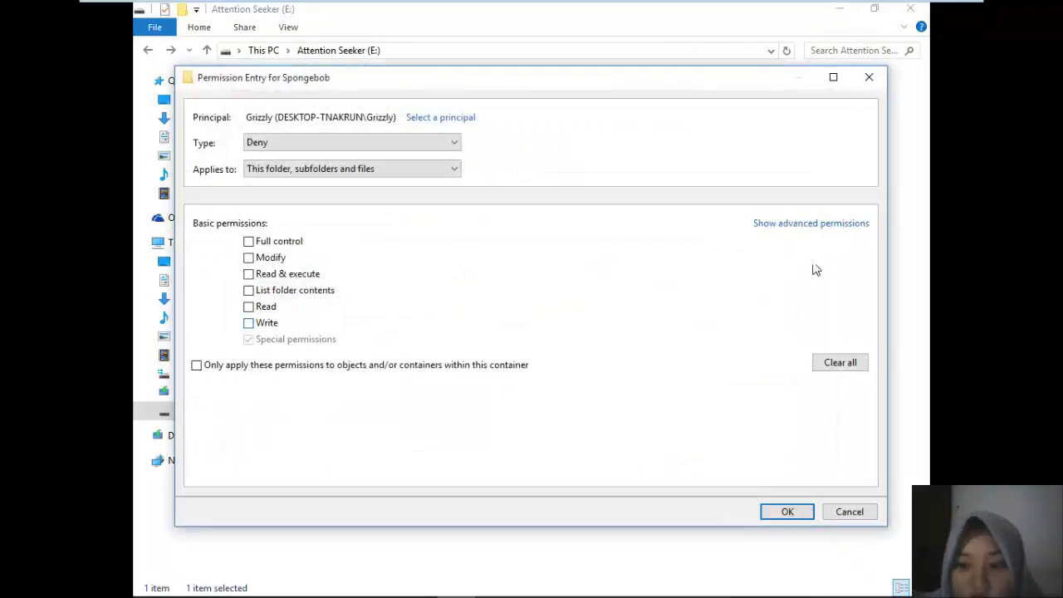
left_click(811, 224)
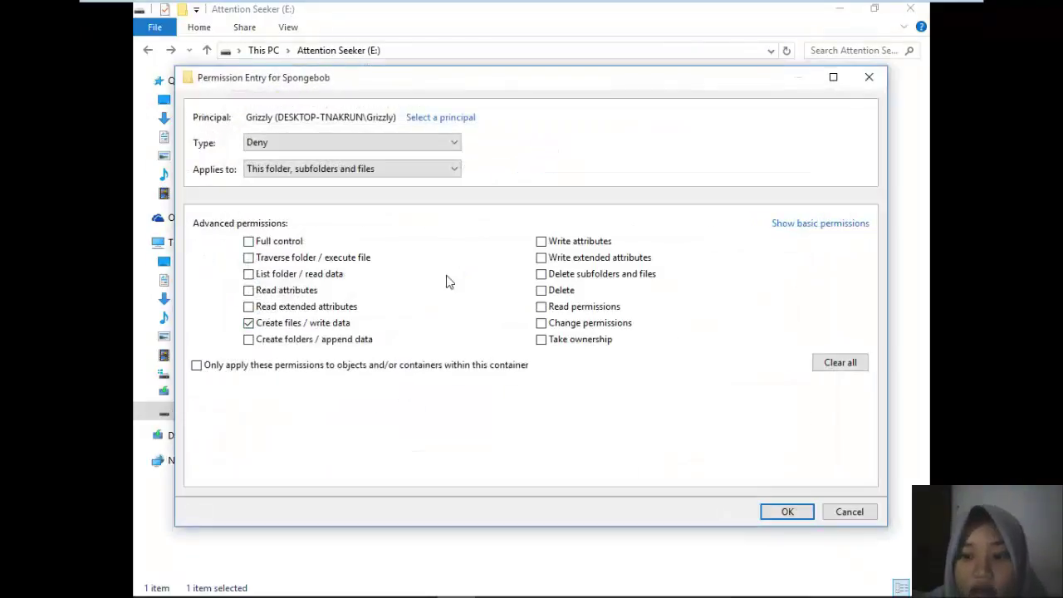
- Replace Create files / write data with Create folders / append data in Grizzly's deny entry and save the security settings
left_click(326, 325)
left_click(329, 340)
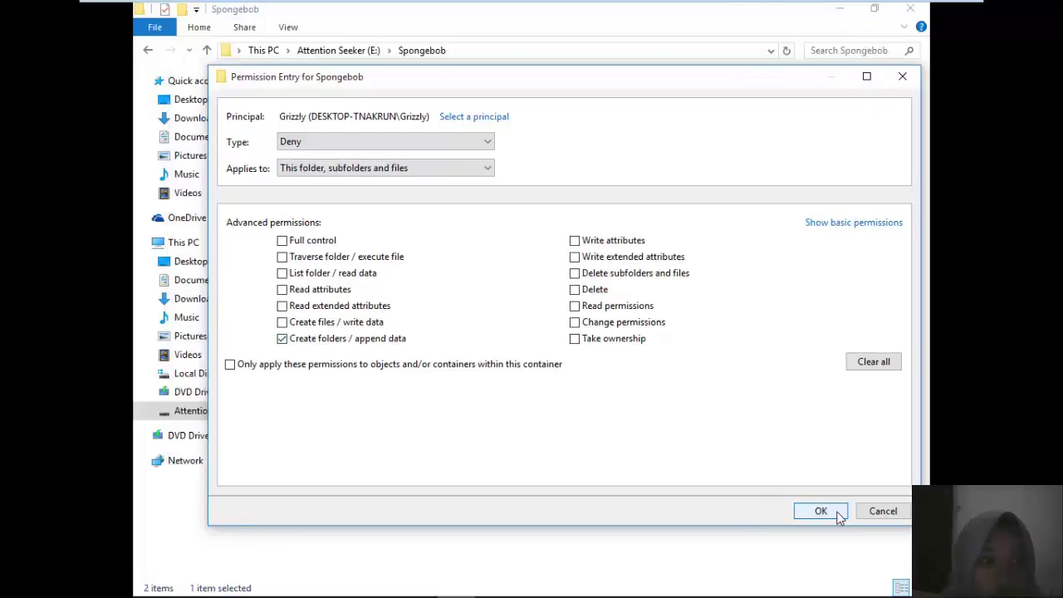
left_click(820, 510)
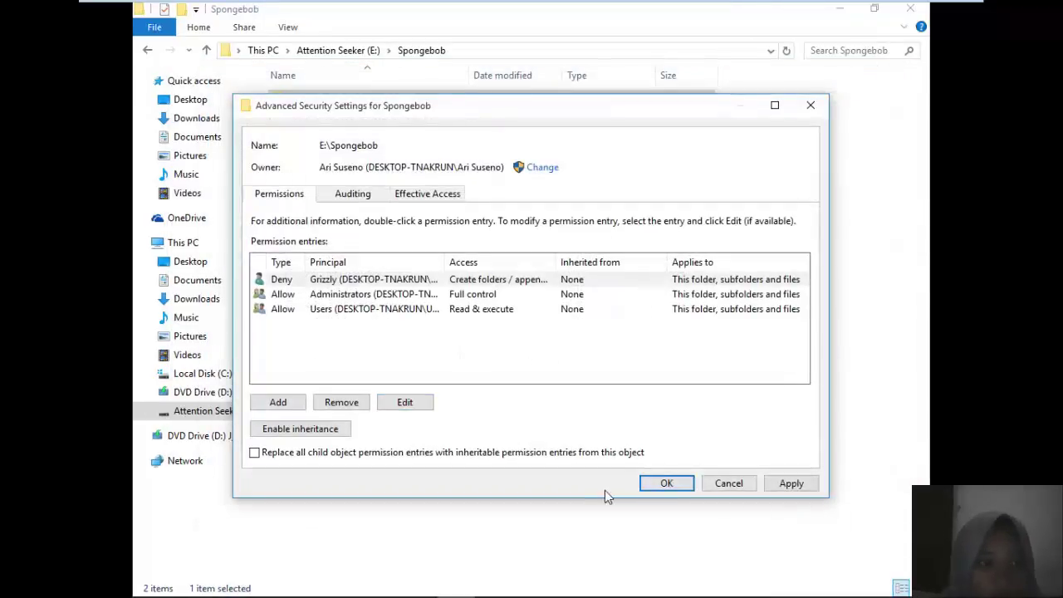
left_click(666, 484)
left_click(519, 461)
left_click(151, 581)
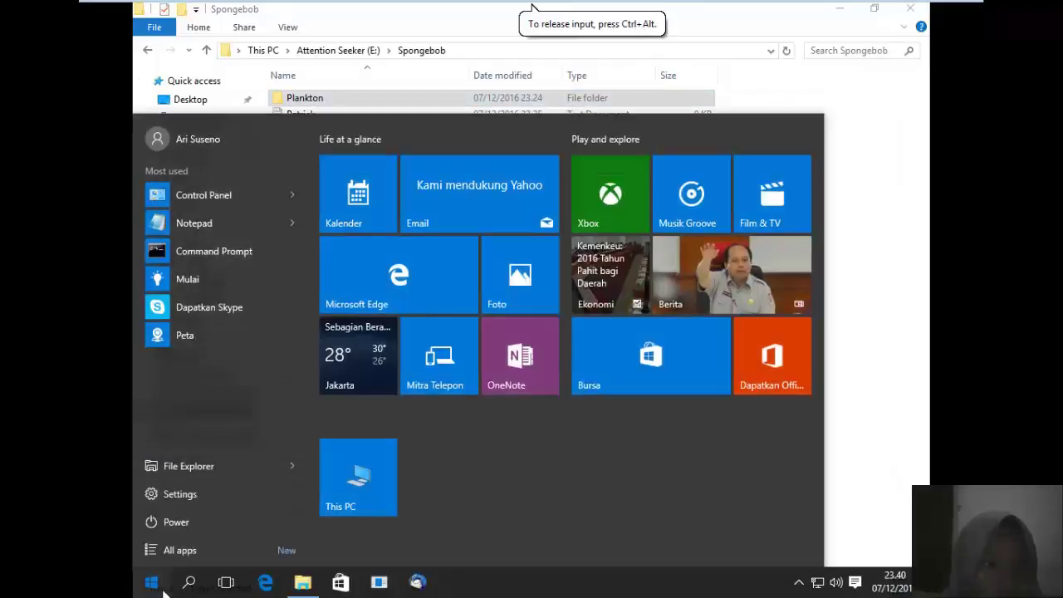
left_click(201, 139)
left_click(208, 259)
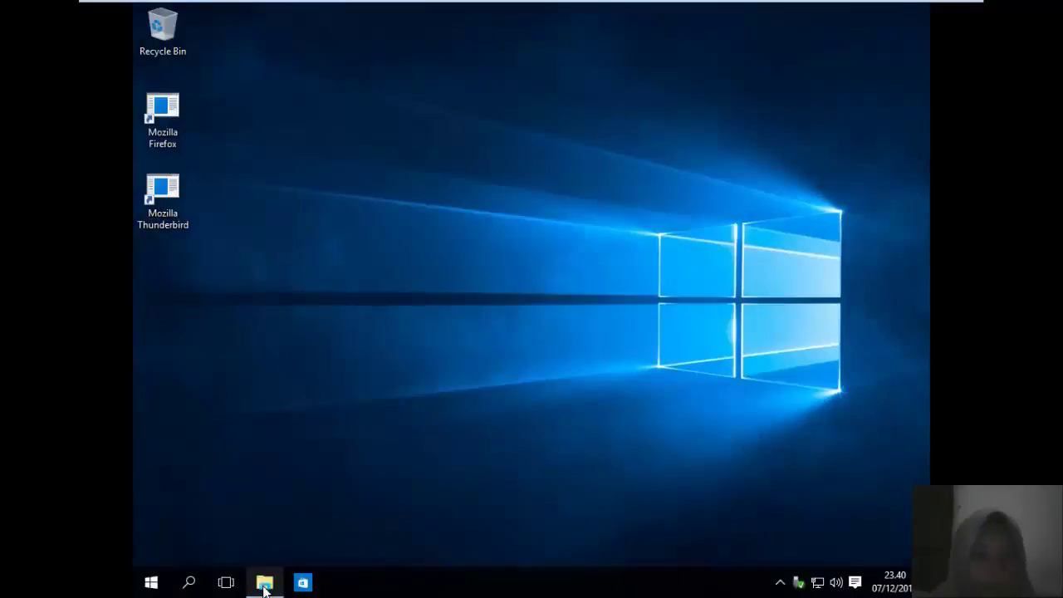
- Open the Spongebob folder on the Attention Seeker (E:) drive in File Explorer
left_click(264, 582)
double_click(669, 303)
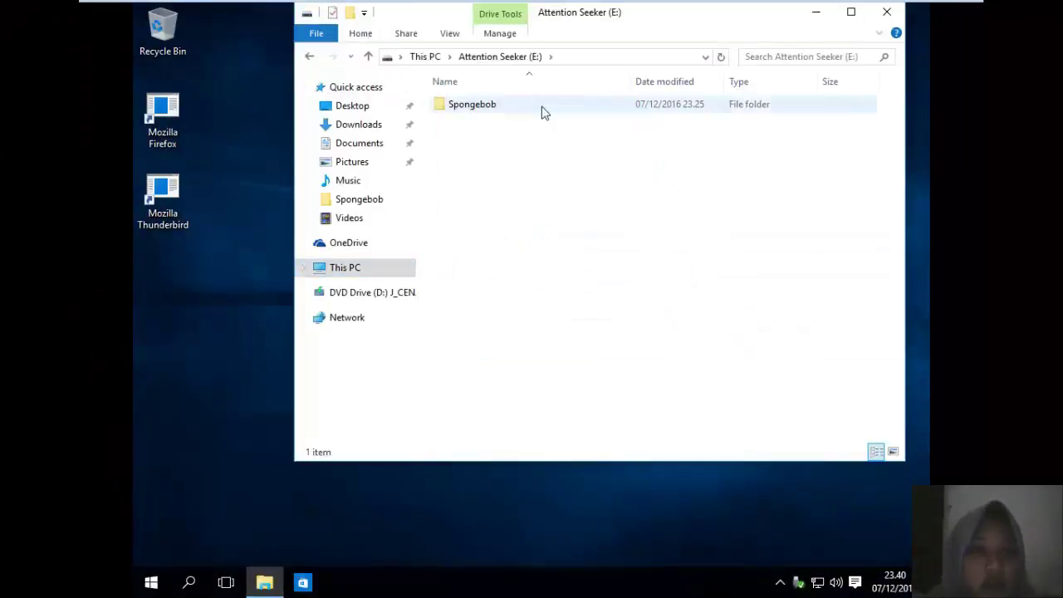
double_click(540, 106)
- Try to create a new folder inside Spongebob and decline the administrator password prompt
right_click(504, 172)
mouse_move(651, 347)
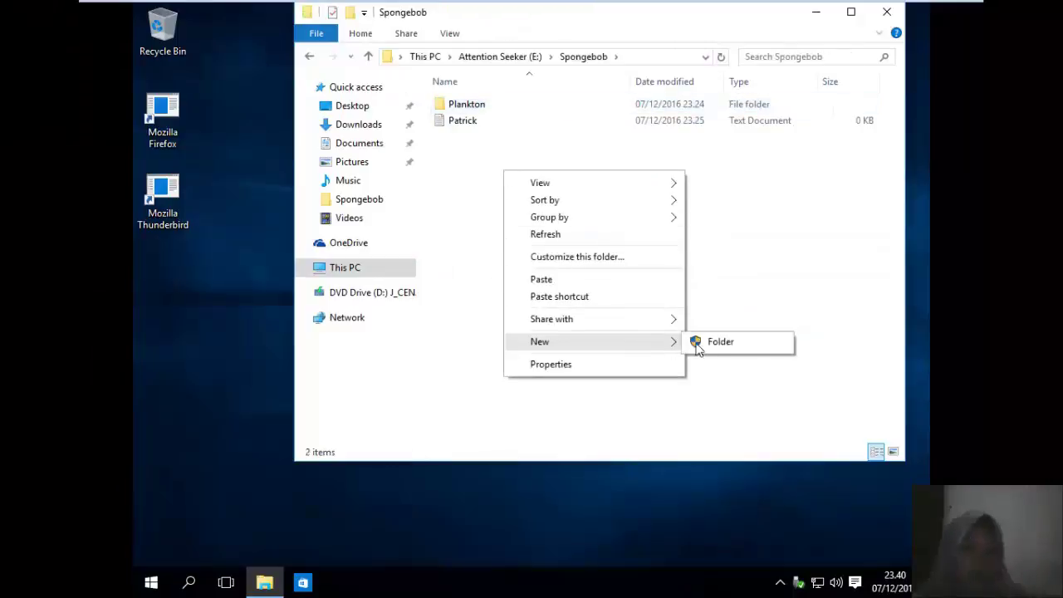
left_click(699, 347)
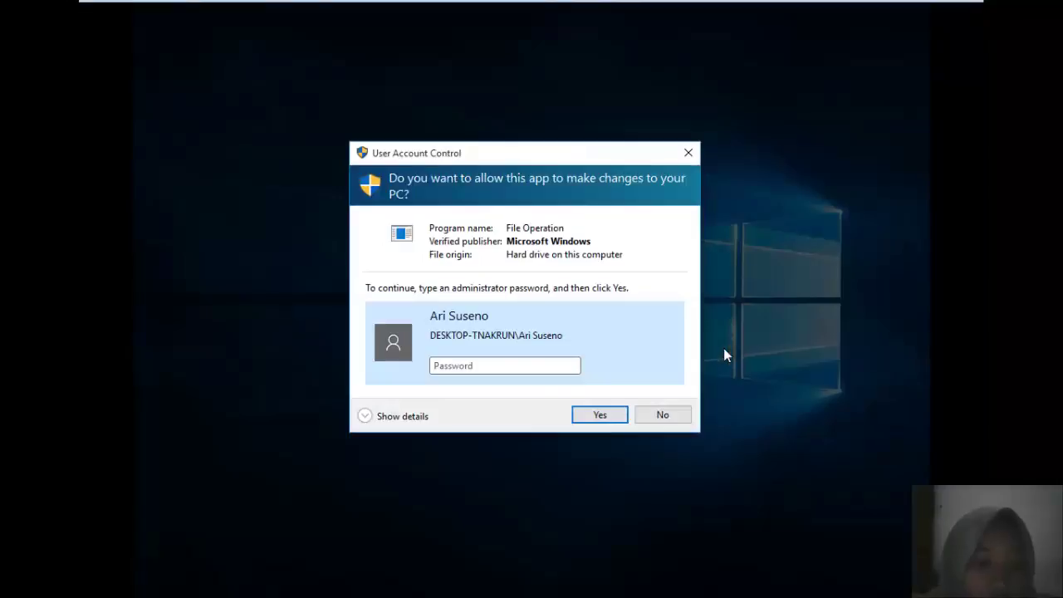
left_click(664, 415)
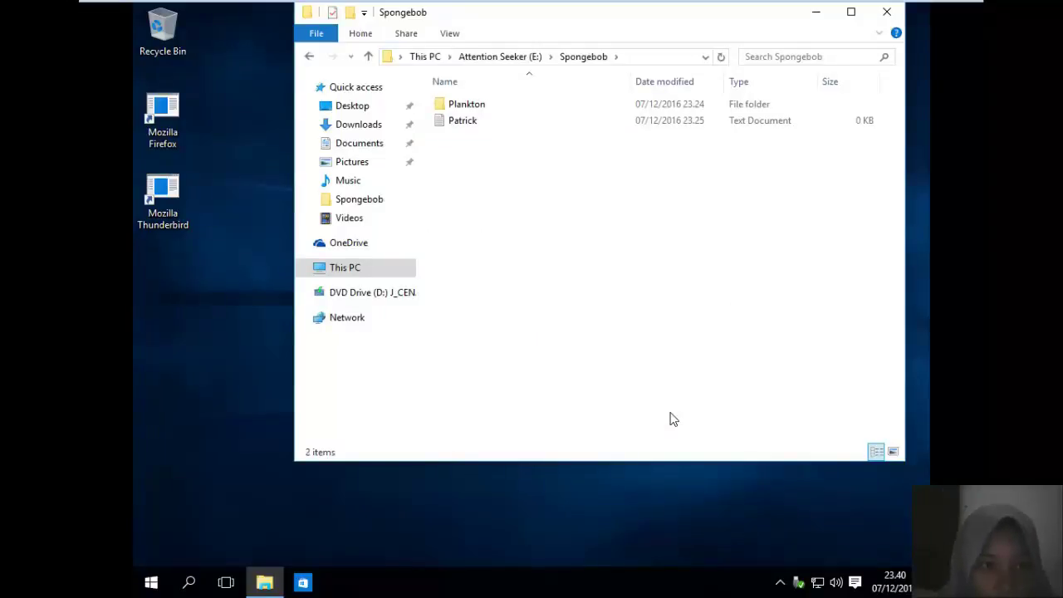
- Try to rename the Patrick text document to "Patrick star" and decline the administrator password prompt
right_click(490, 128)
left_click(561, 325)
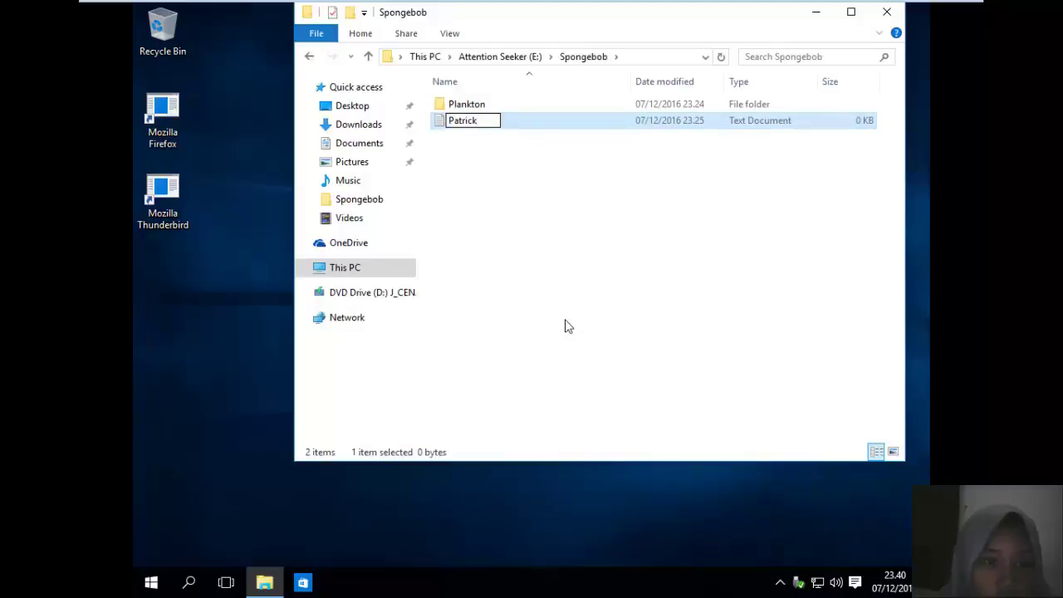
type("star")
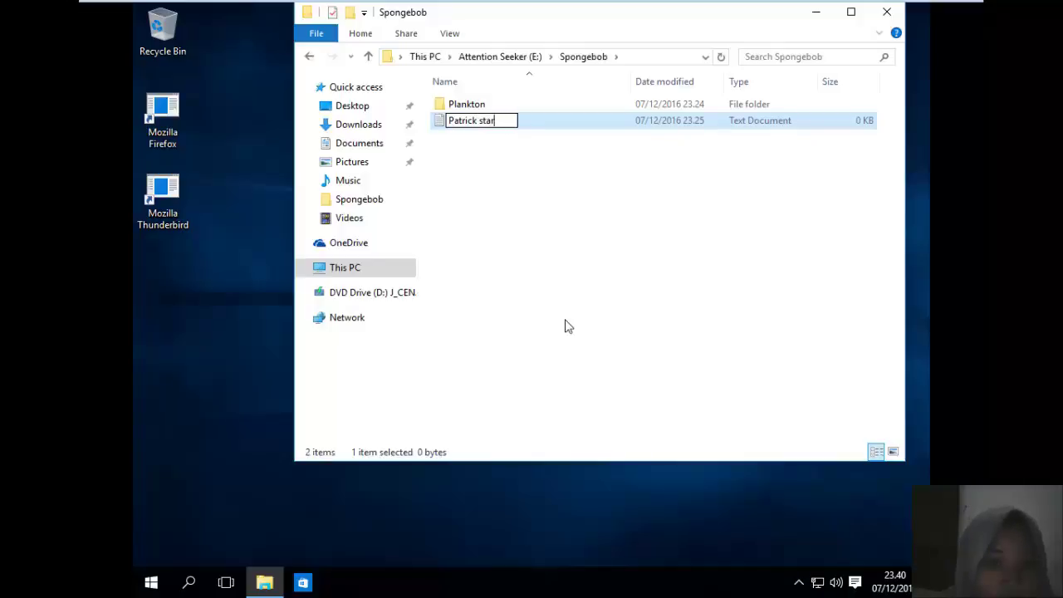
key("Return")
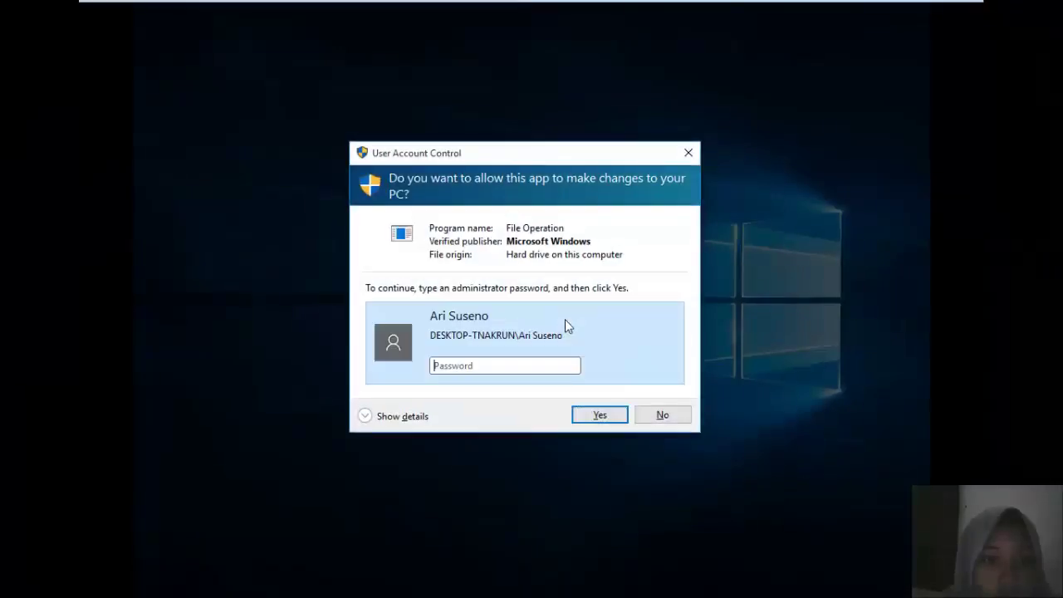
left_click(670, 422)
- Try to rename the Patrick text document to "fkjskc zmK"
right_click(467, 121)
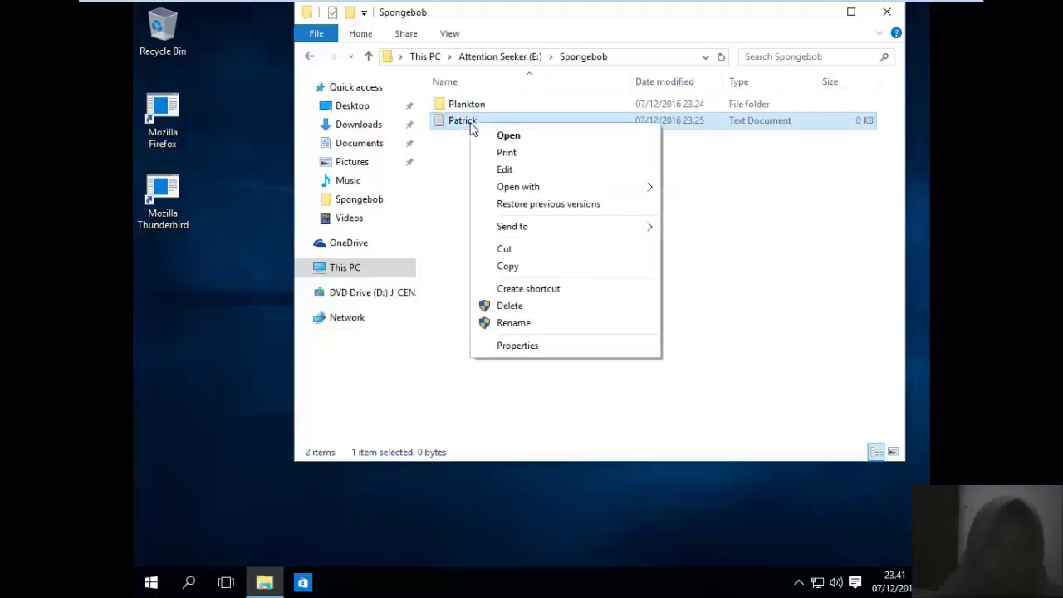
left_click(523, 326)
type("fkjskc zmK")
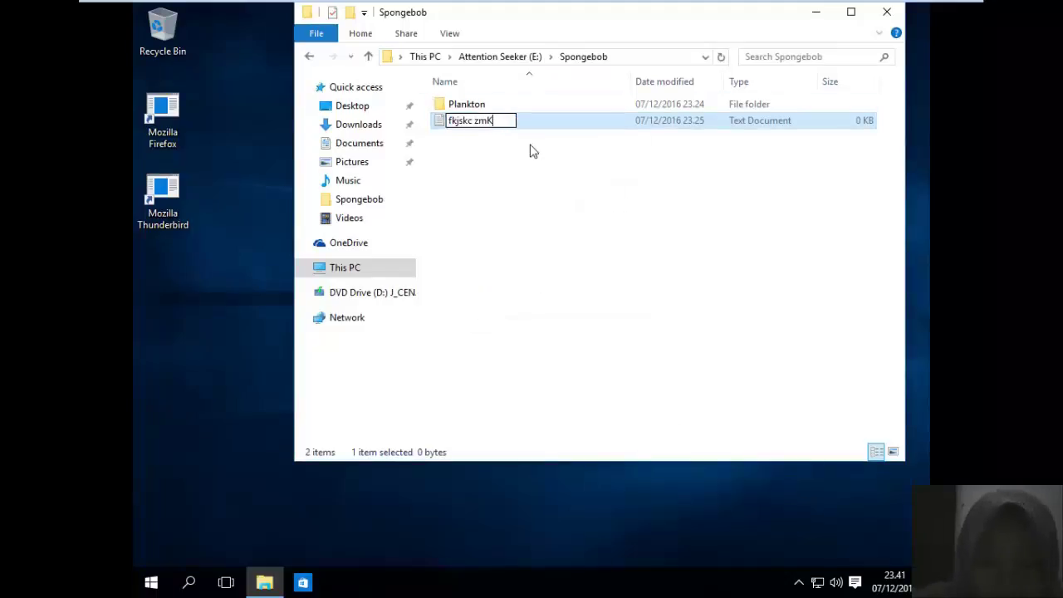
key("Return")
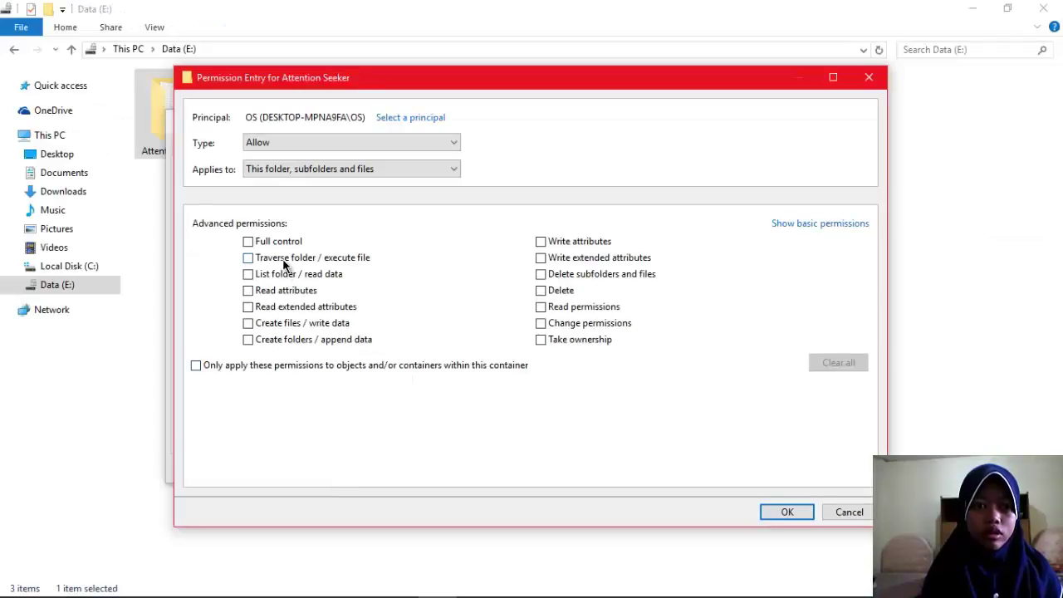
- Set the OS account's permission entry on E:\Attention Seeker to deny Traverse folder / execute file
left_click(283, 264)
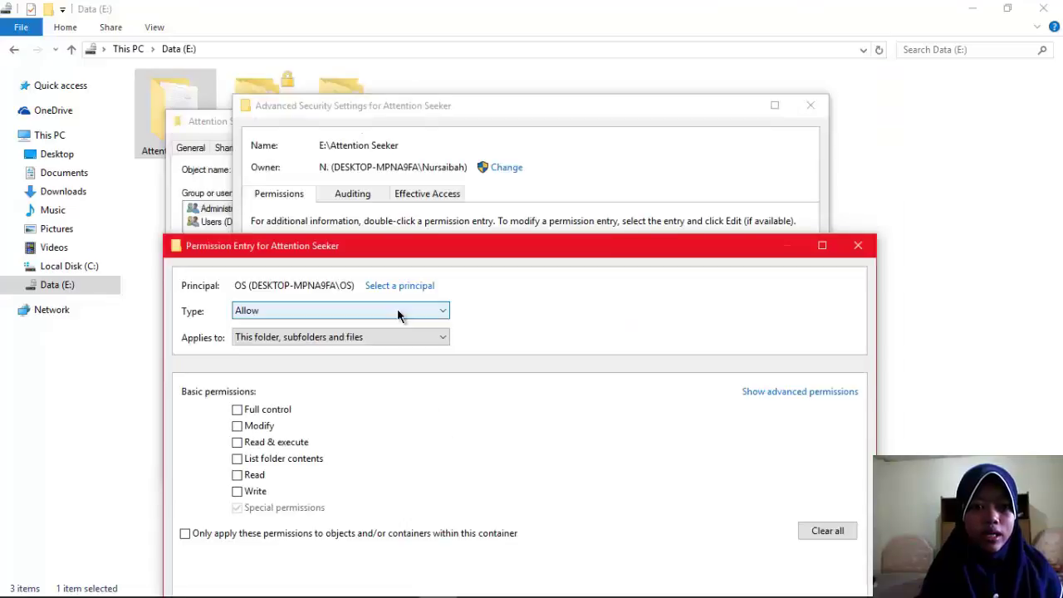
left_click(396, 309)
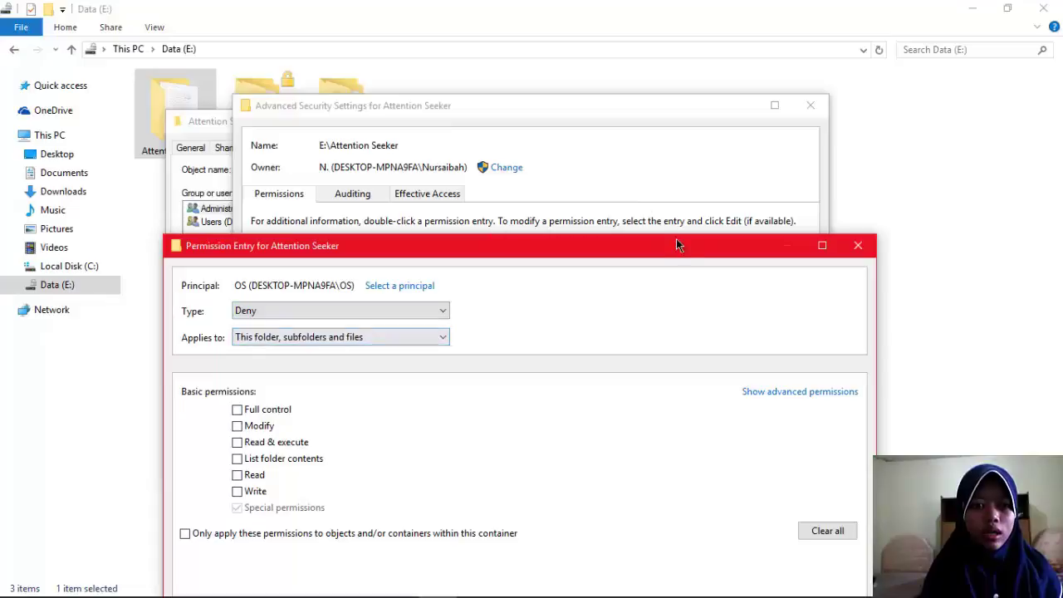
left_click_drag(675, 244, 683, 74)
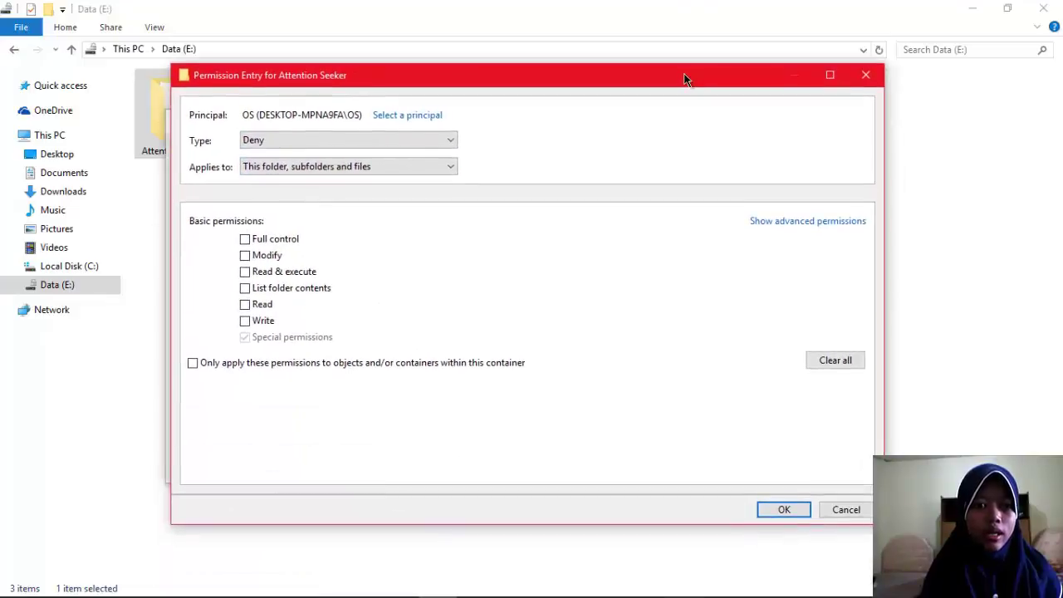
left_click(770, 508)
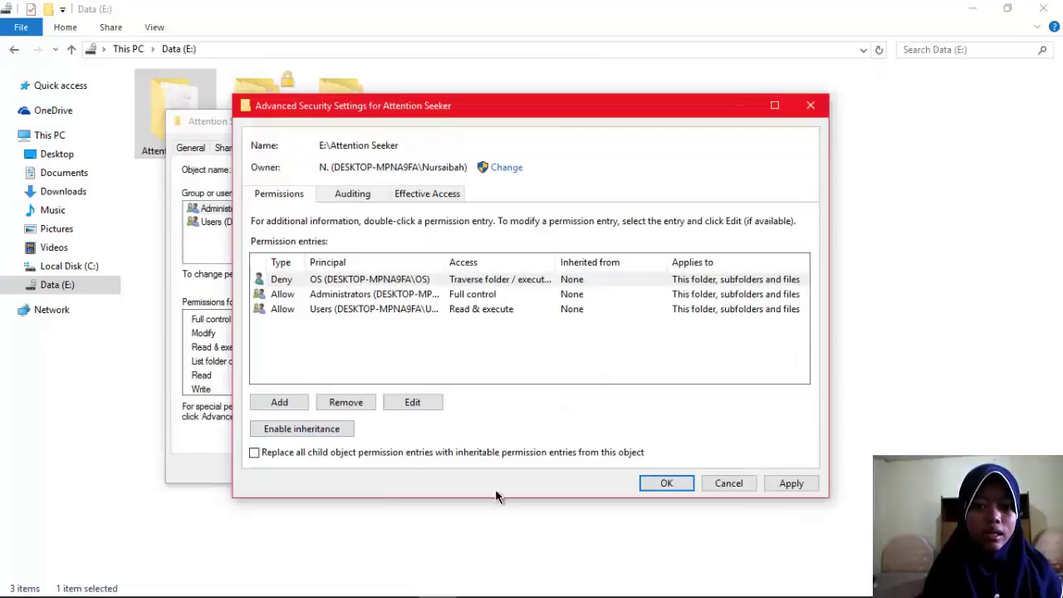
- Apply the deny entry to the Attention Seeker folder, accept the security warning and close the advanced security settings
left_click(790, 480)
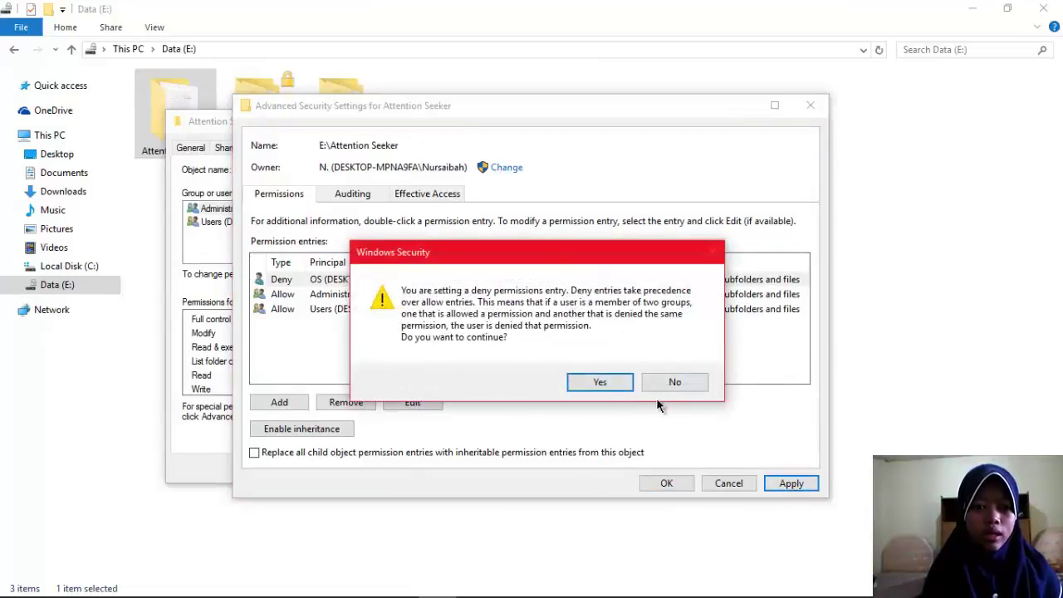
left_click(610, 383)
left_click(672, 485)
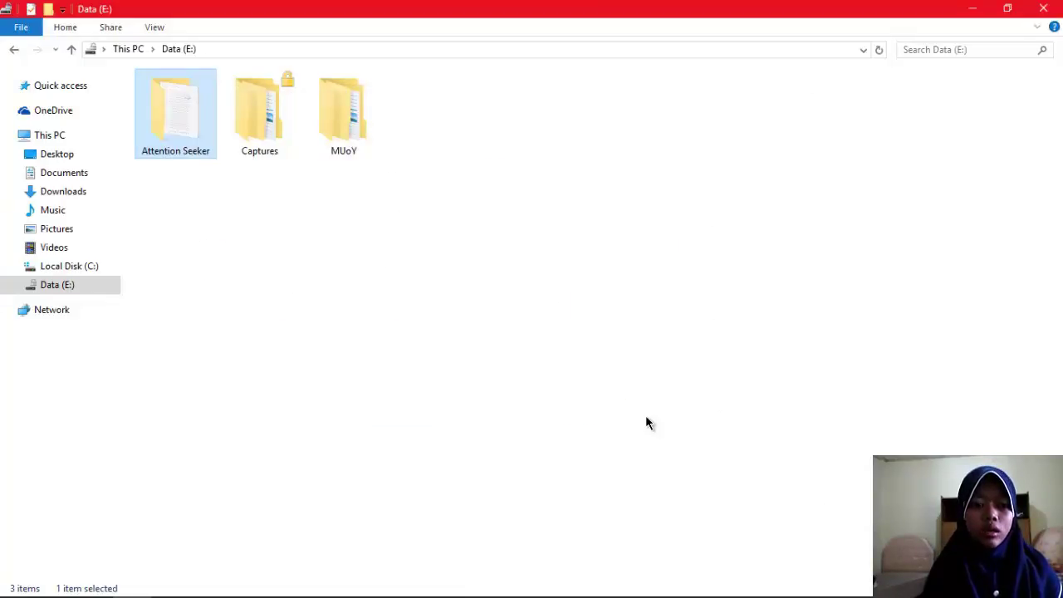
- Switch to the restricted OS account's desktop and open the Attention Seeker folder on Data (E:)
mouse_move(645, 597)
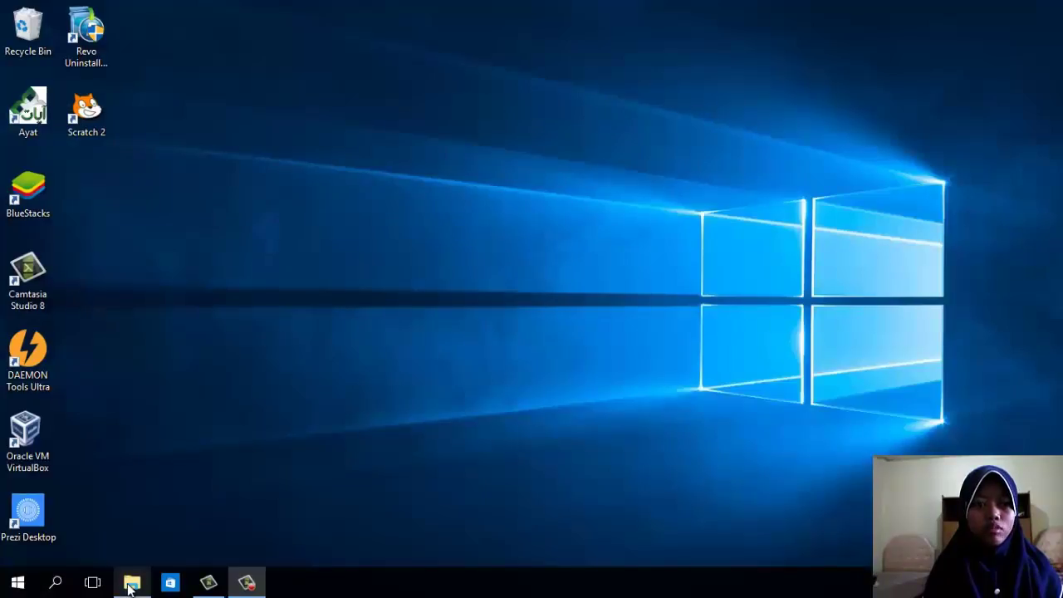
left_click(132, 582)
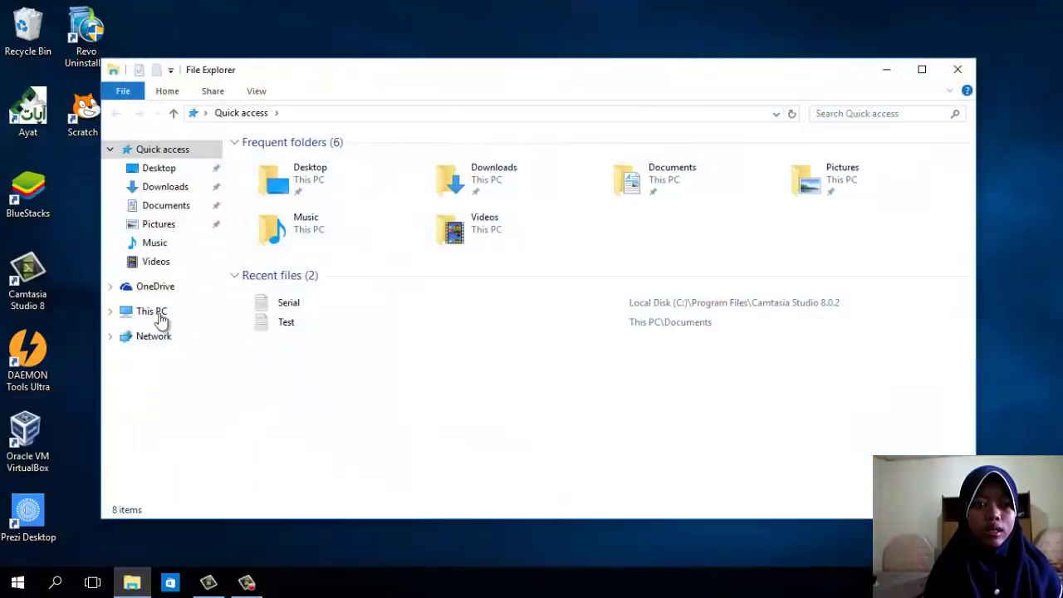
left_click(154, 314)
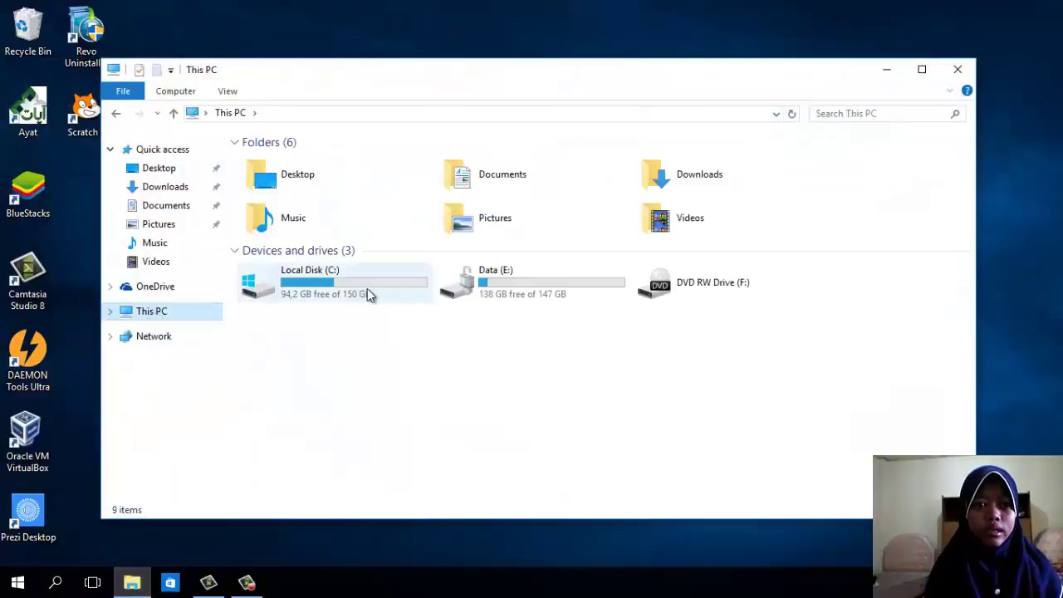
left_click(524, 288)
double_click(525, 289)
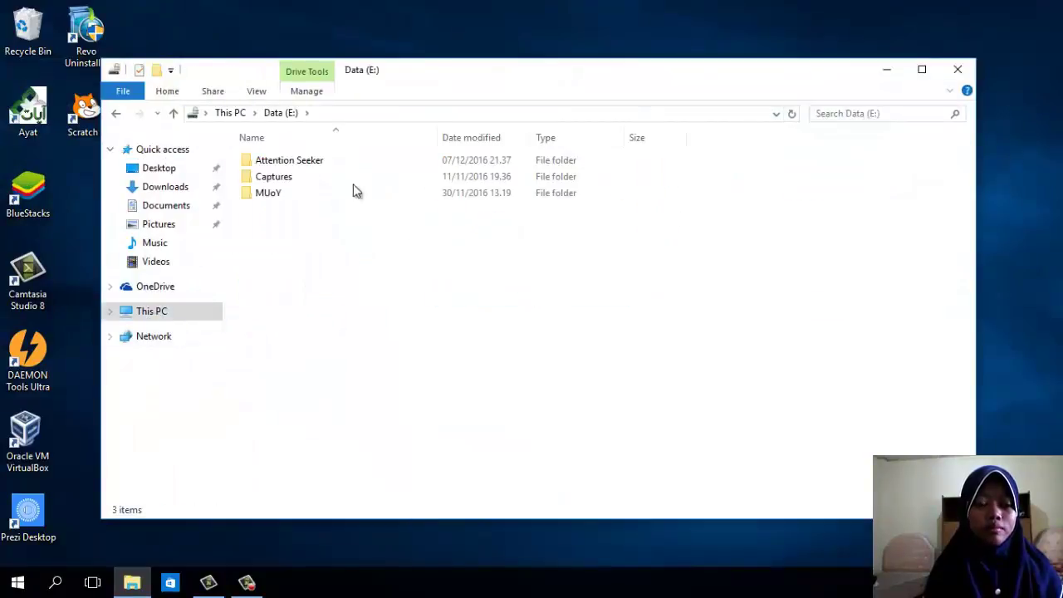
left_click(260, 166)
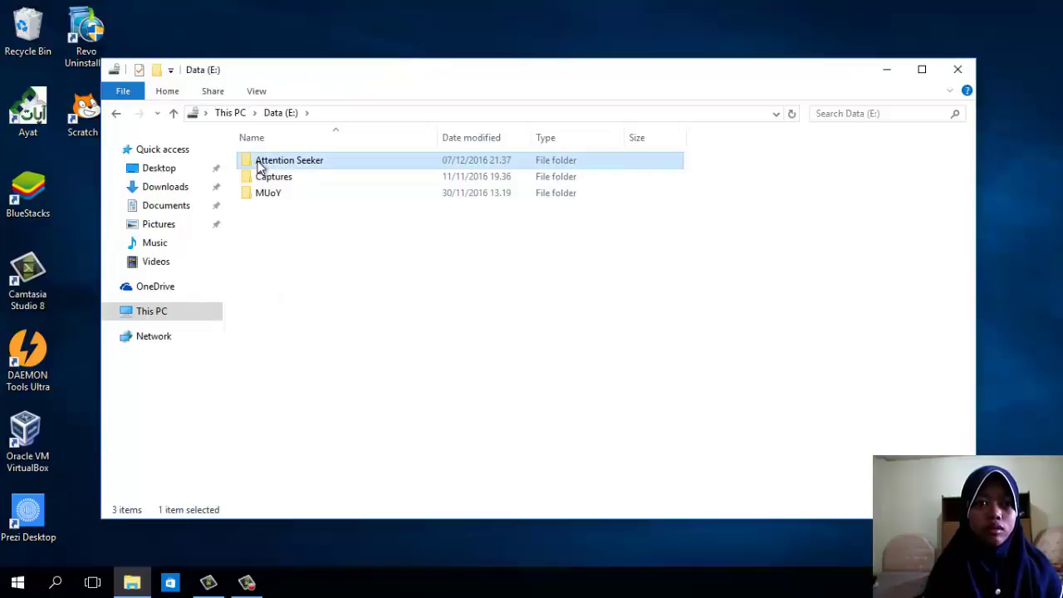
double_click(260, 166)
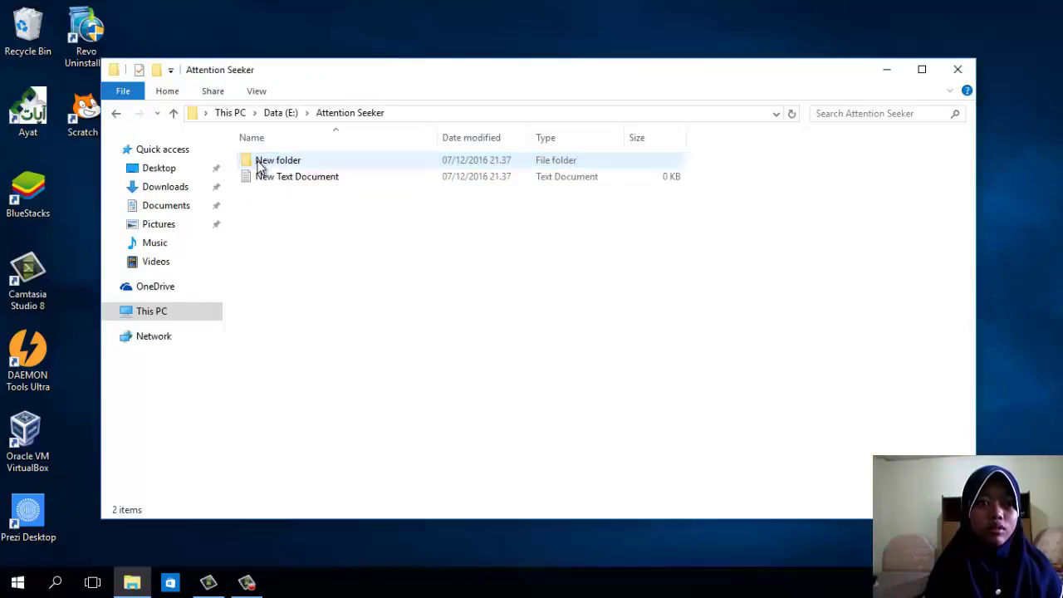
- Go back to Data (E:), try to move the Attention Seeker folder into Captures, and cancel the administrator permission request
left_click(117, 113)
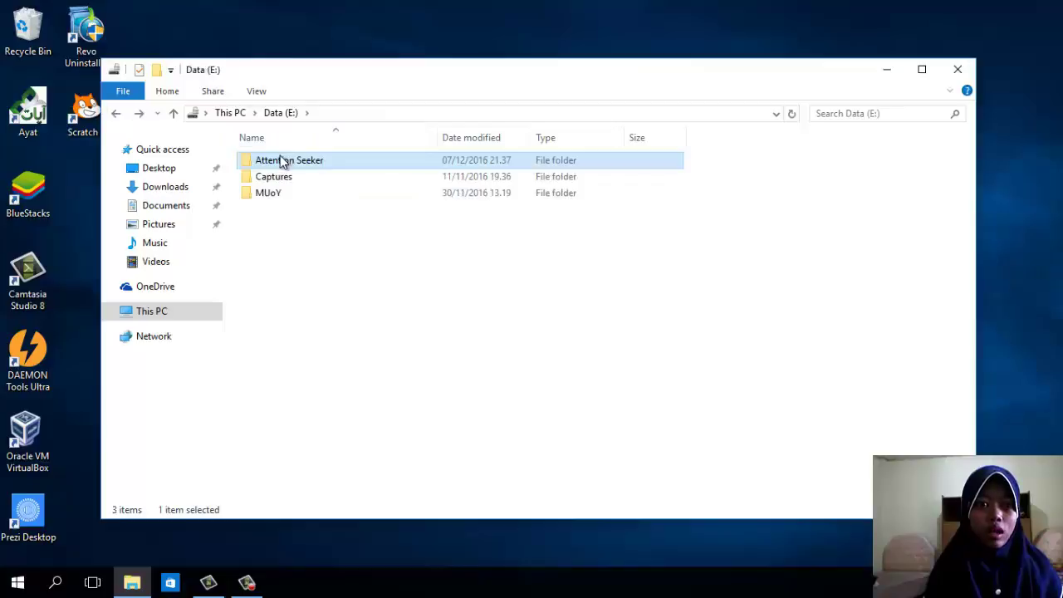
left_click_drag(280, 163, 282, 180)
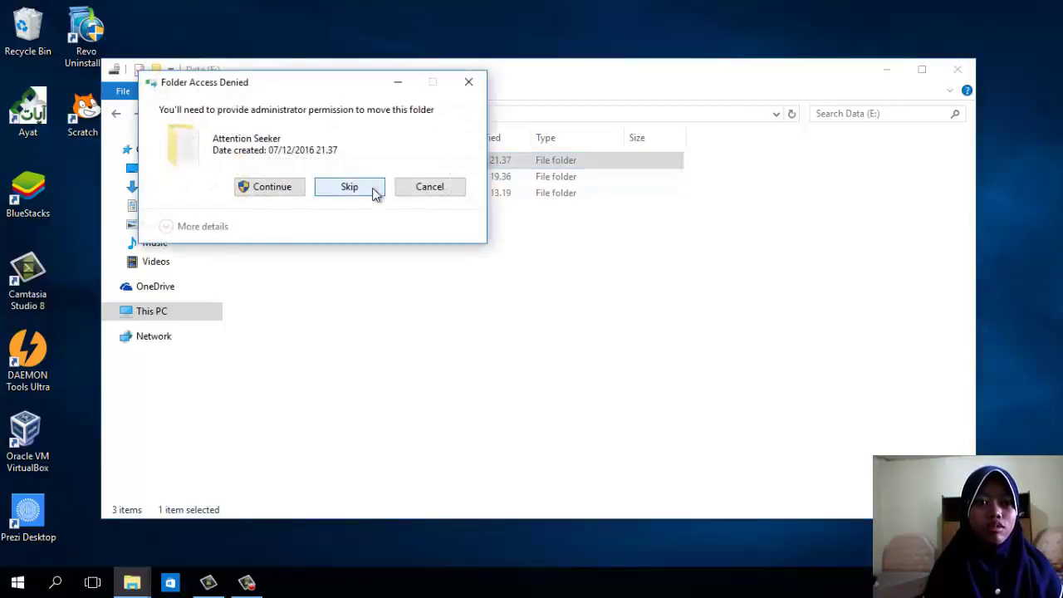
left_click_drag(265, 84, 451, 344)
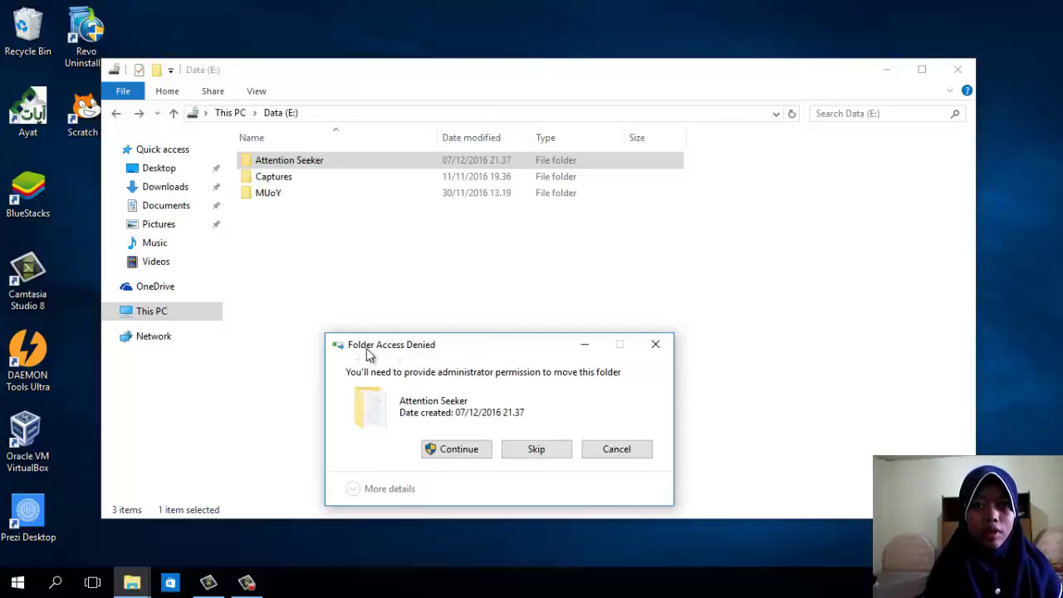
left_click(610, 449)
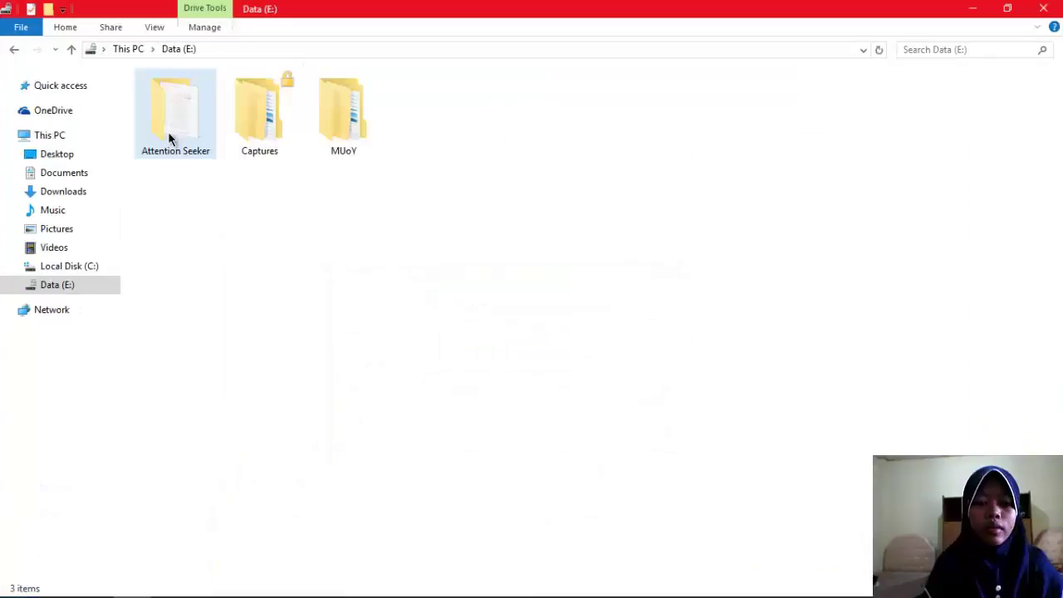
- Edit the OS account's deny entry on E:\Attention Seeker to deny Read extended attributes instead of Traverse folder / execute file
left_click(168, 135)
right_click(169, 136)
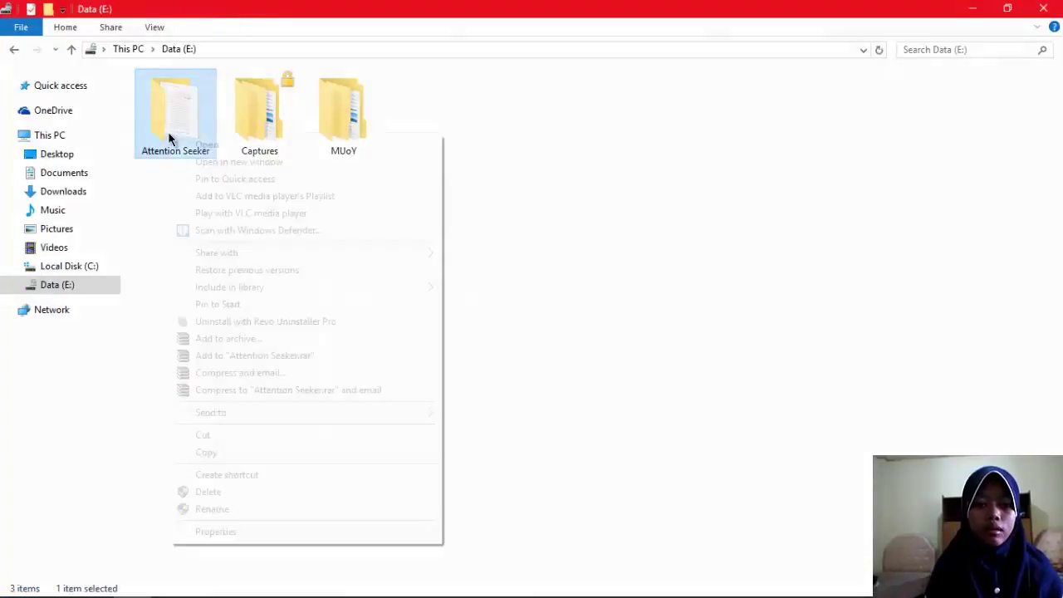
left_click(256, 533)
left_click(275, 171)
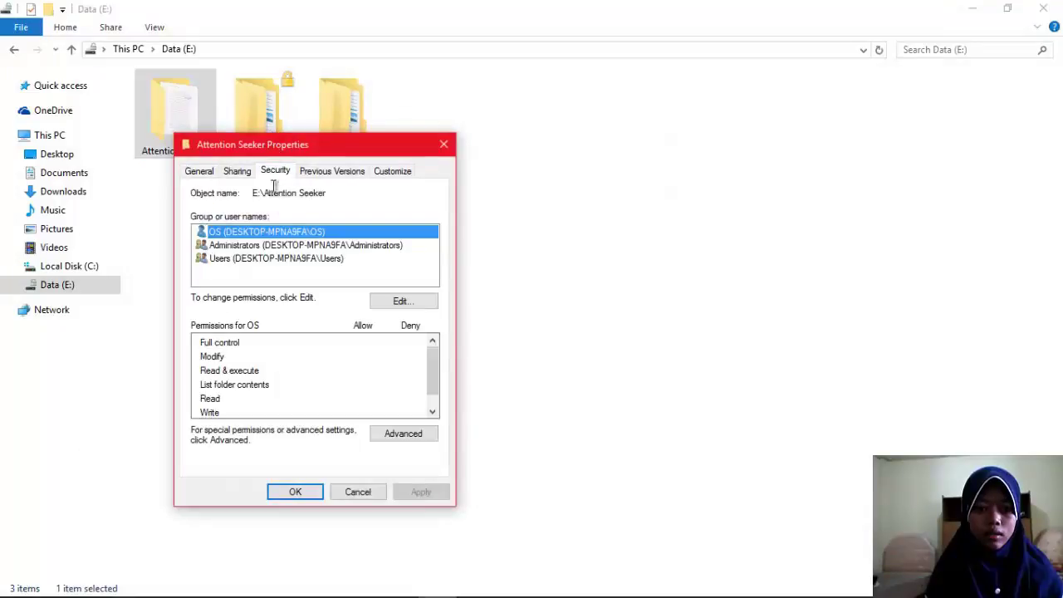
left_click(399, 433)
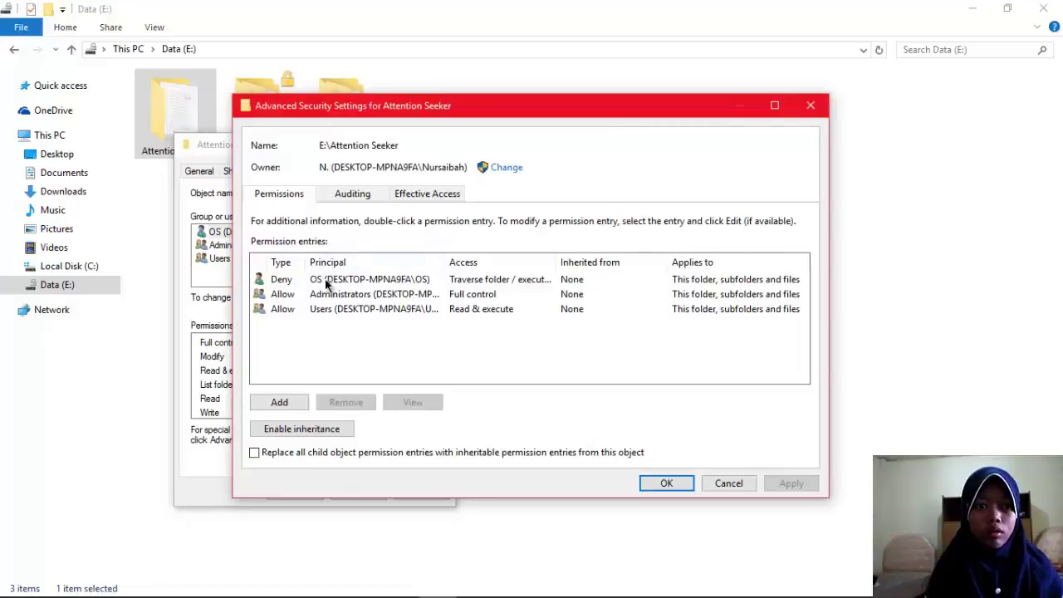
left_click(328, 284)
left_click(408, 403)
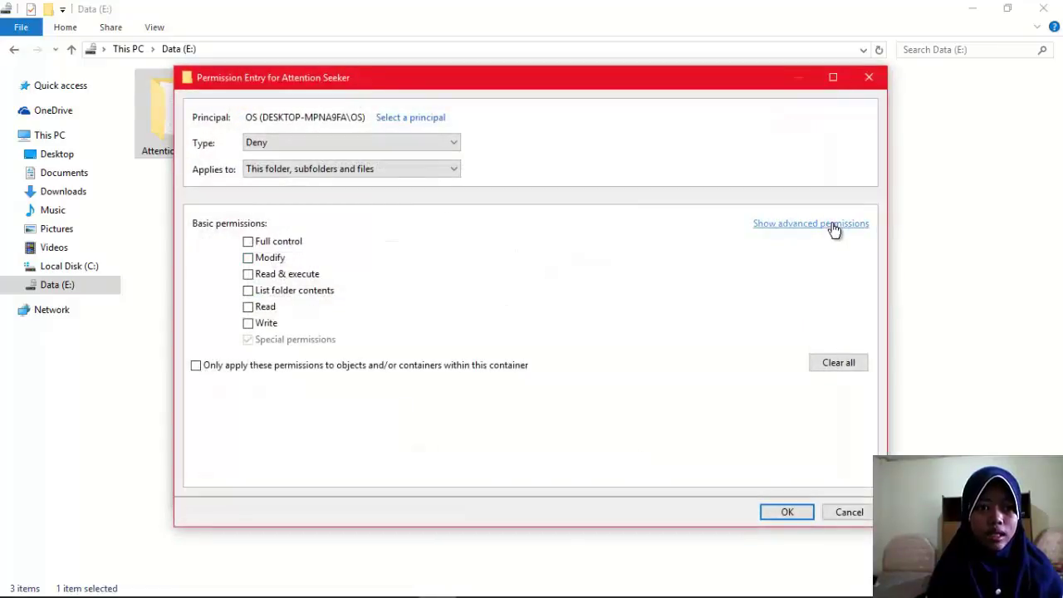
left_click(833, 225)
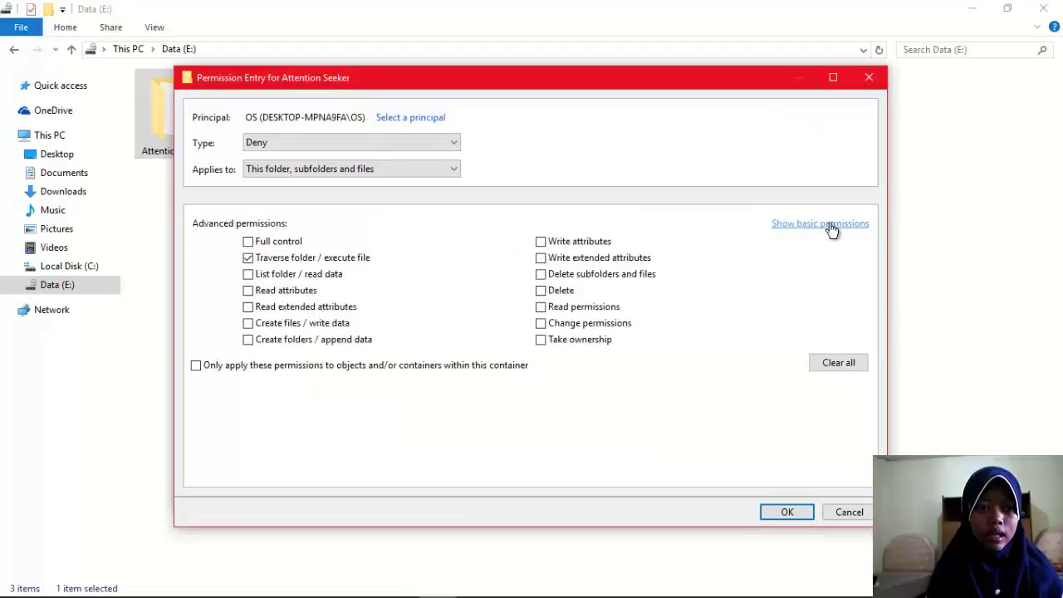
left_click(323, 262)
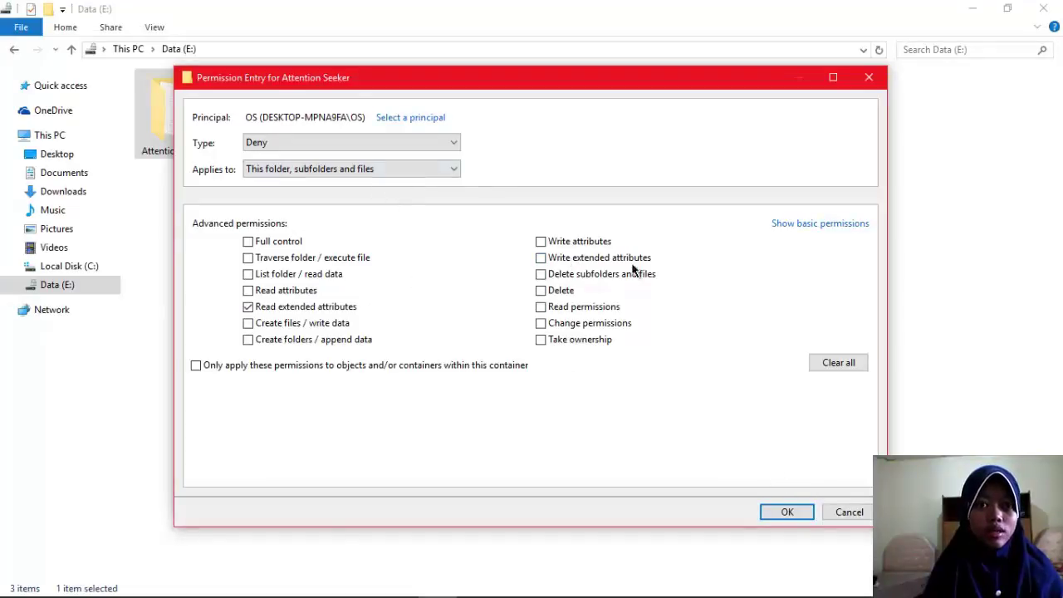
left_click(775, 513)
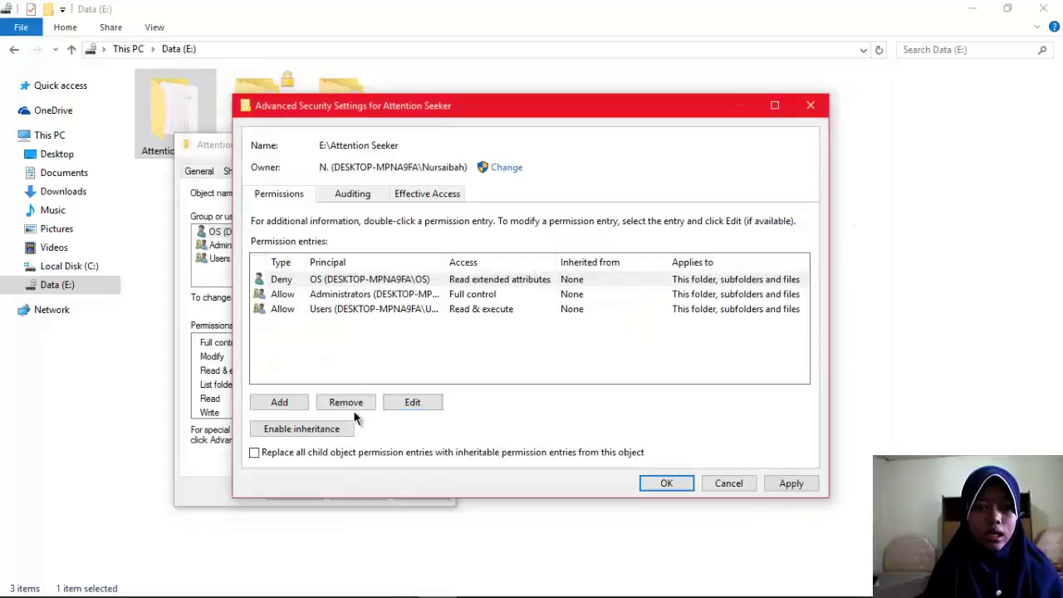
- Apply the Read extended attributes deny entry to Attention Seeker and close the folder's security settings and properties
left_click(772, 483)
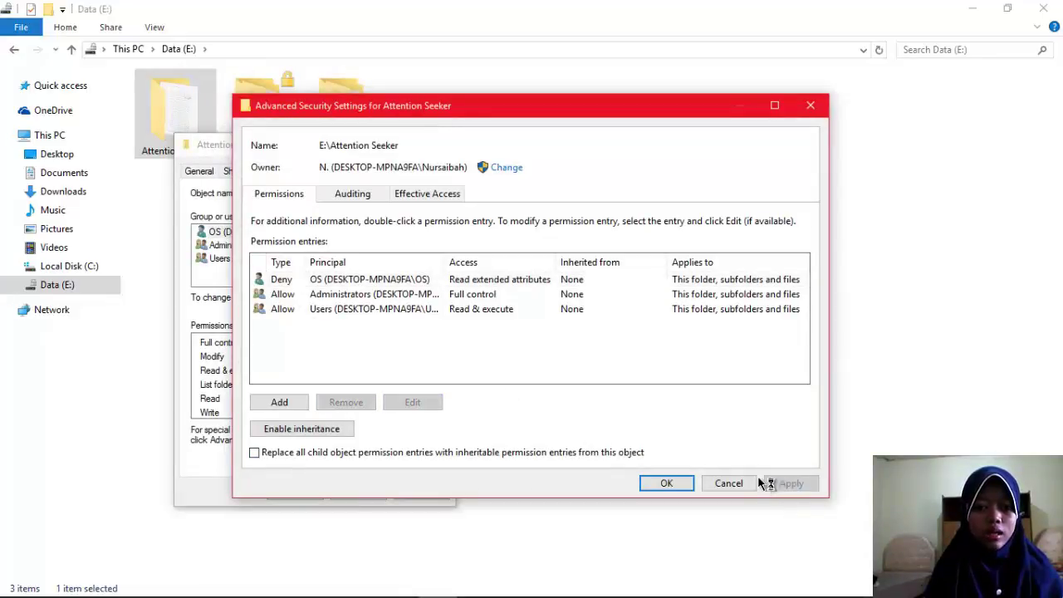
left_click(666, 483)
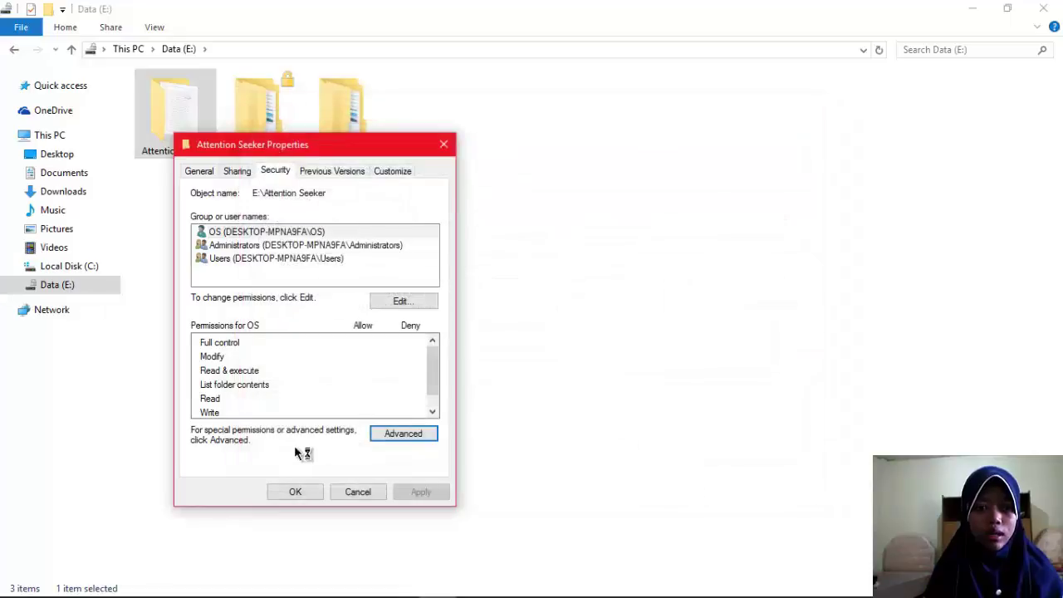
left_click(295, 491)
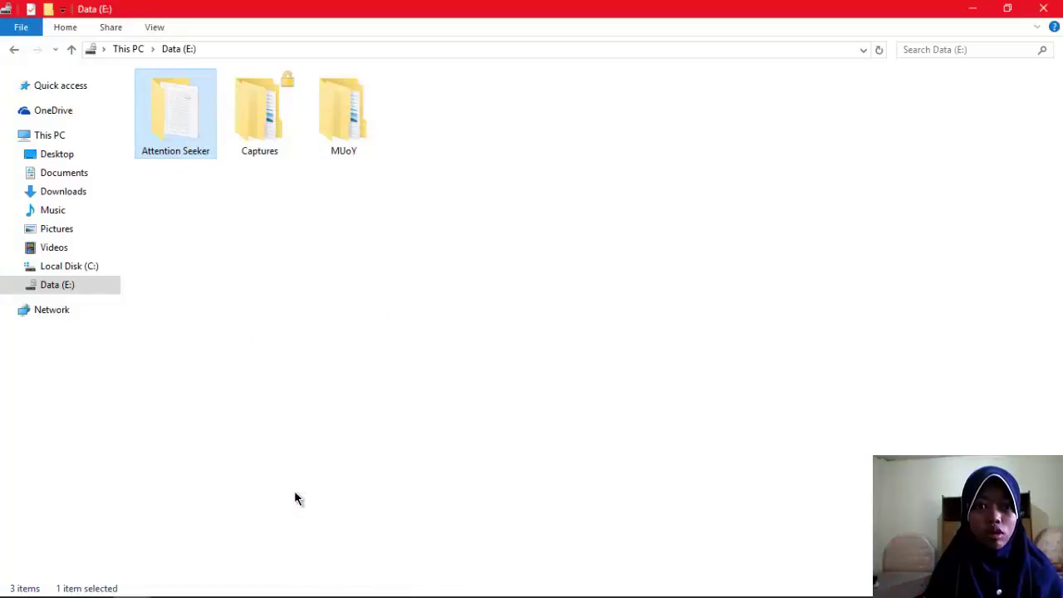
- Switch to the OS account and open the Attention Seeker folder on Data (E:) in a new File Explorer window
key("super")
left_click(17, 473)
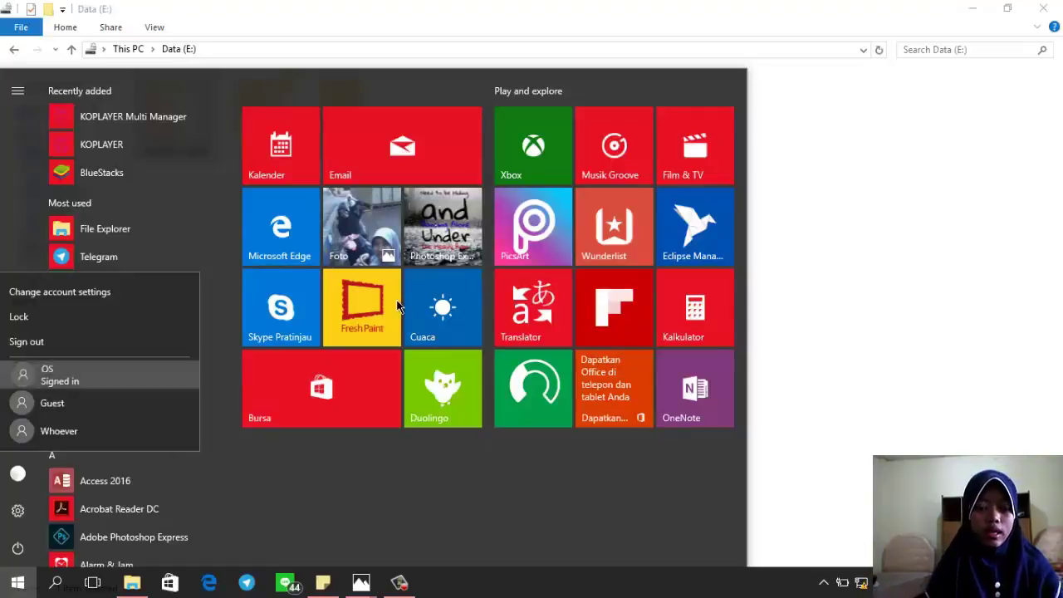
key("Escape")
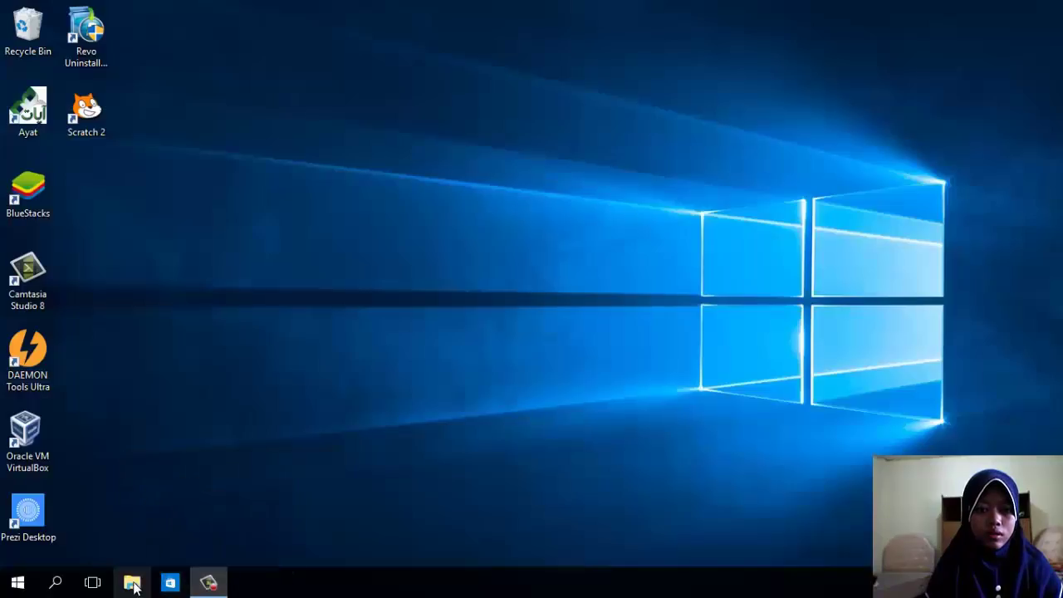
left_click(133, 583)
left_click(207, 310)
left_click_drag(593, 291, 538, 323)
double_click(540, 294)
left_click(271, 166)
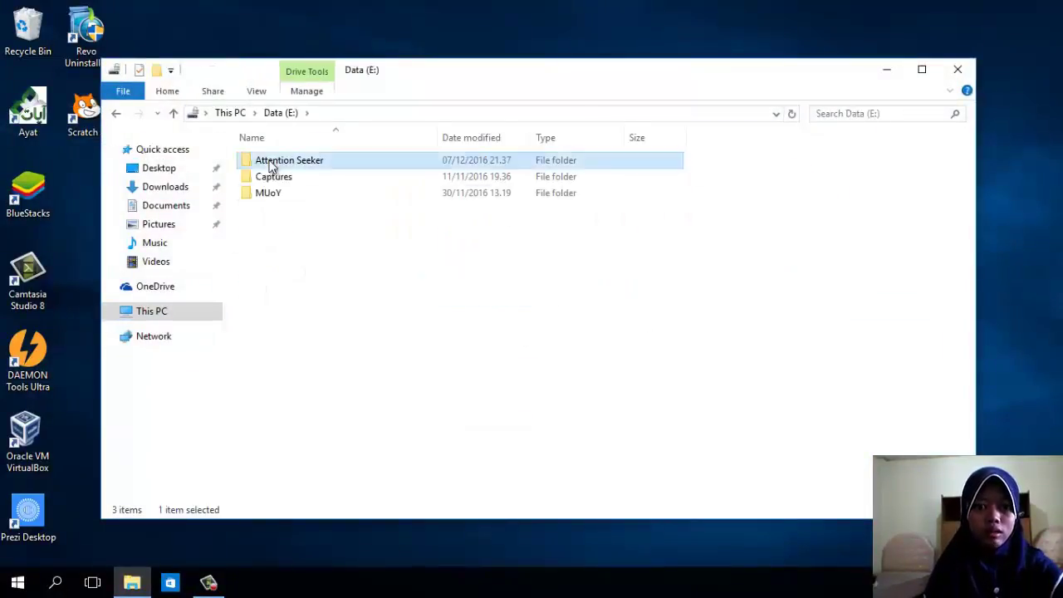
double_click(272, 162)
- Try to open New Text Document from Attention Seeker, dismiss the Notepad message, and close Notepad
double_click(270, 178)
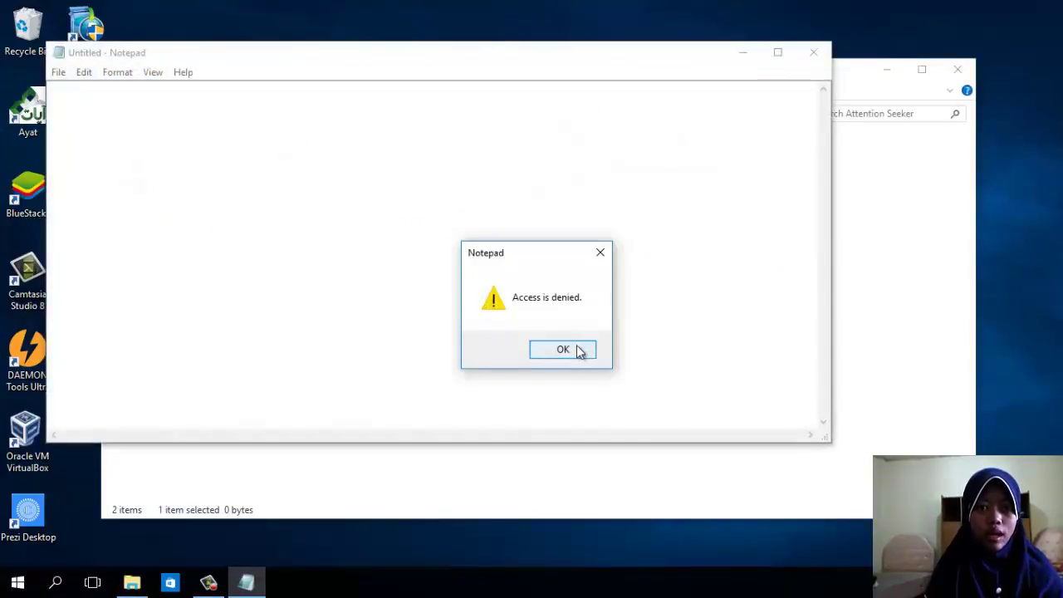
left_click(579, 350)
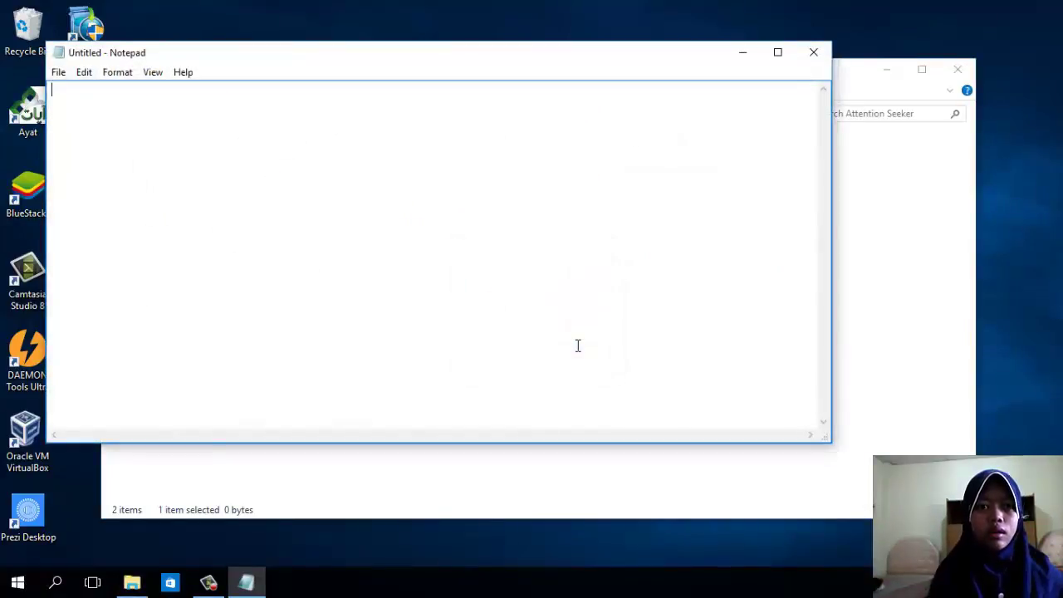
left_click(808, 60)
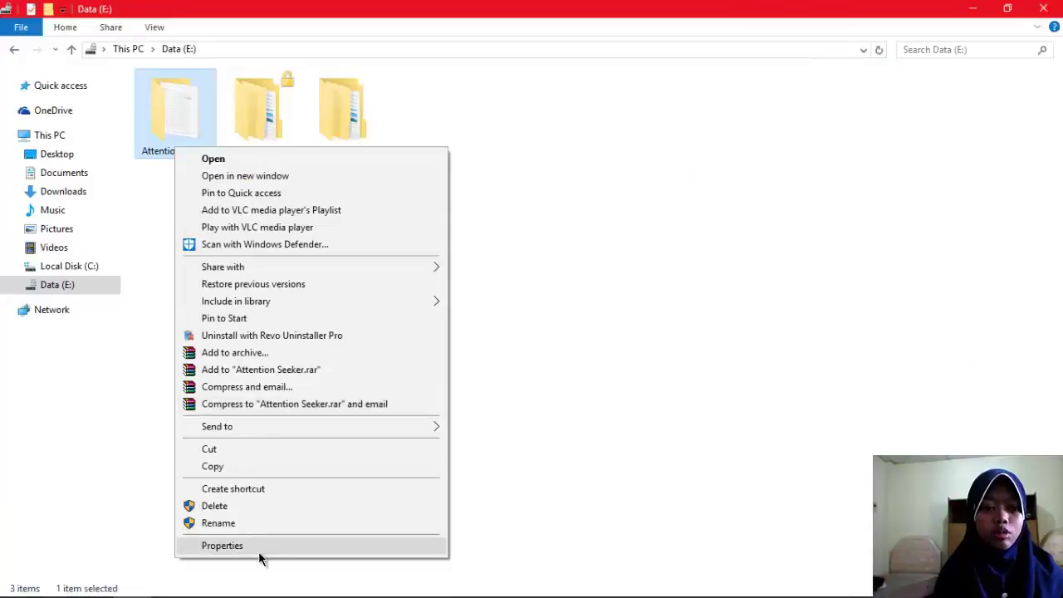
- Edit the OS account's deny entry on E:\Attention Seeker to deny Change permissions instead of Read extended attributes
left_click(259, 545)
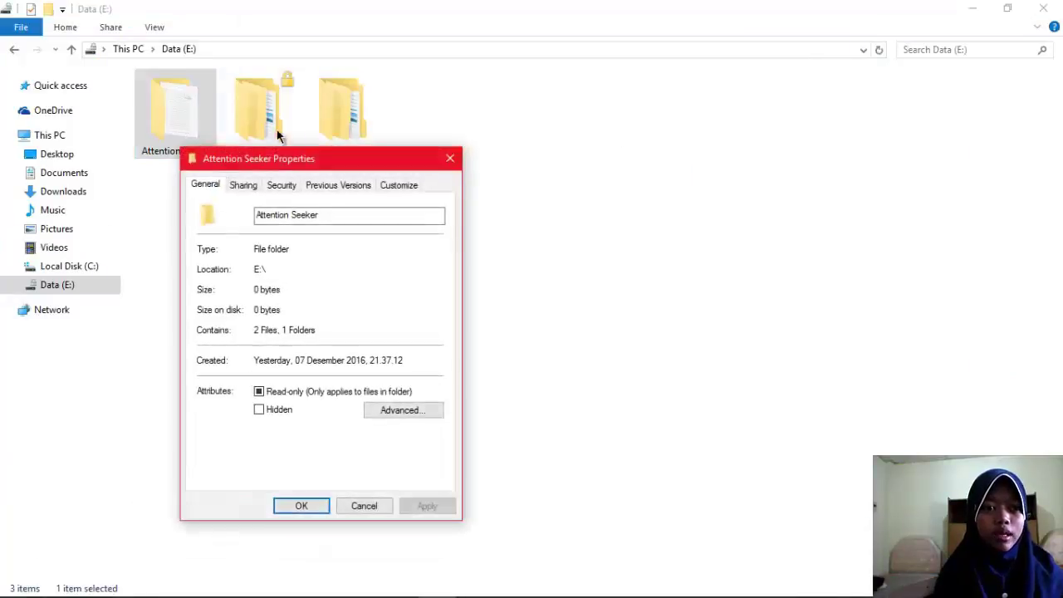
left_click(286, 184)
left_click(410, 447)
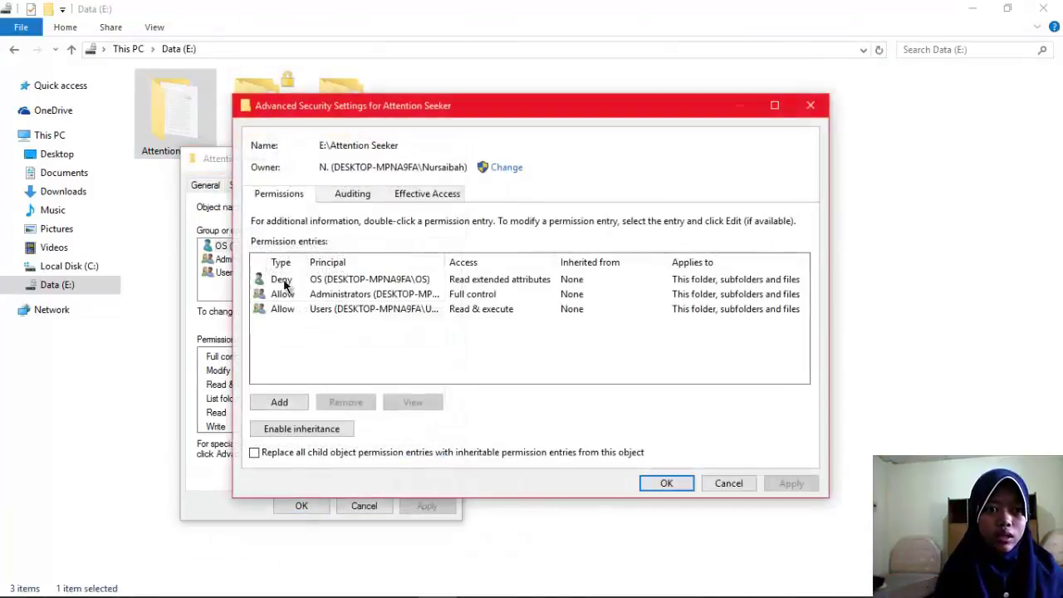
left_click(320, 282)
left_click(413, 402)
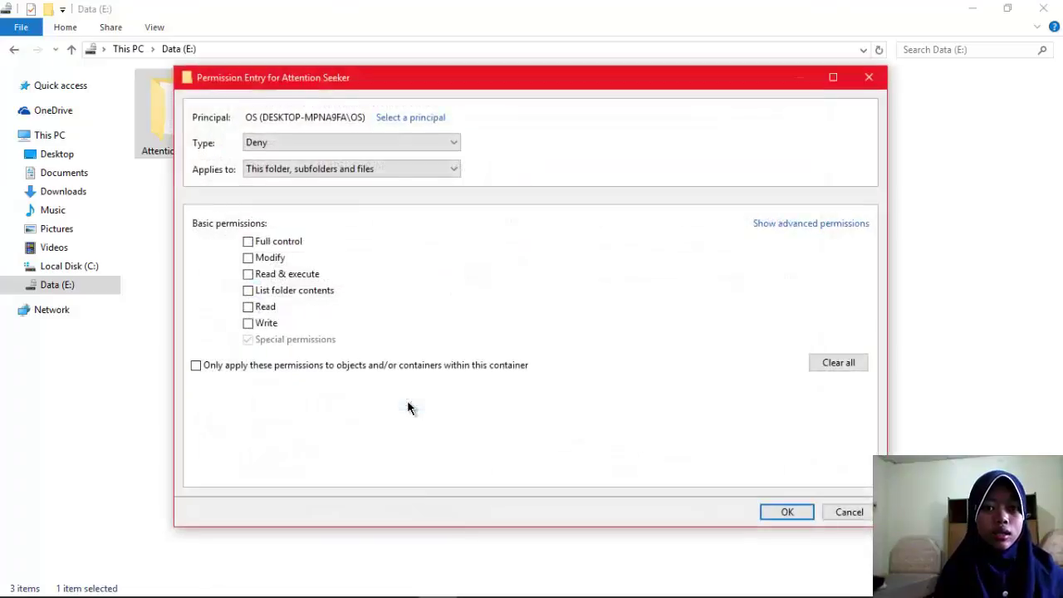
left_click(822, 225)
left_click(259, 307)
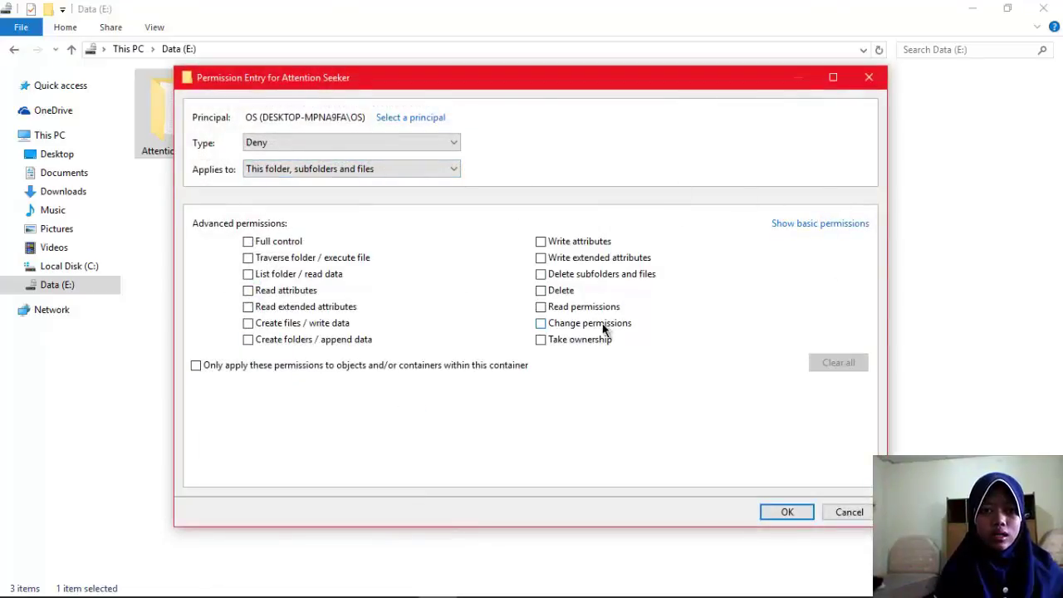
left_click(603, 327)
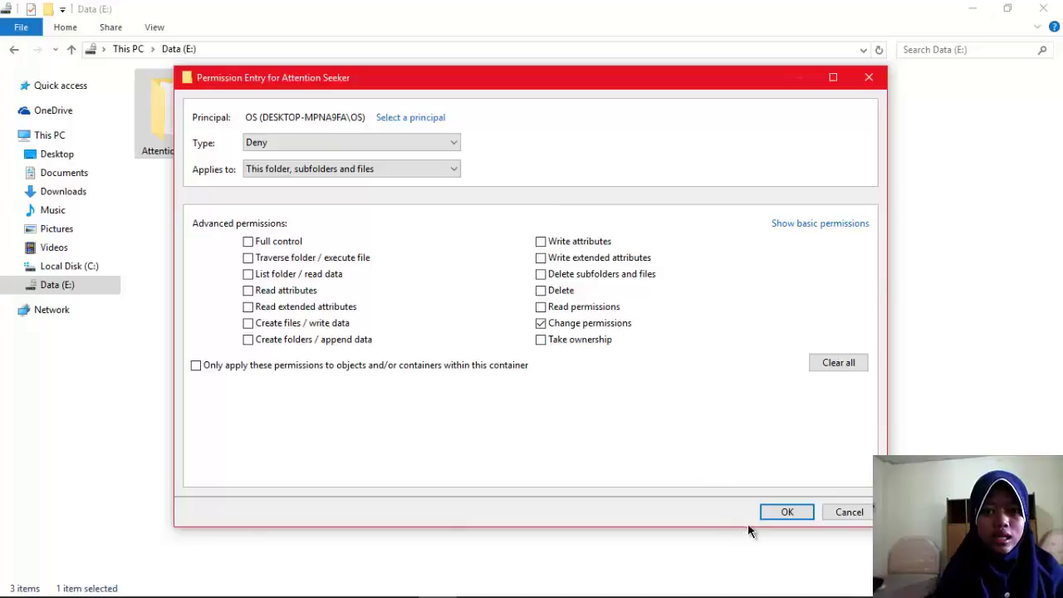
left_click(773, 511)
- Apply the Change permissions deny entry to Attention Seeker and close the folder's security settings and properties
left_click(788, 485)
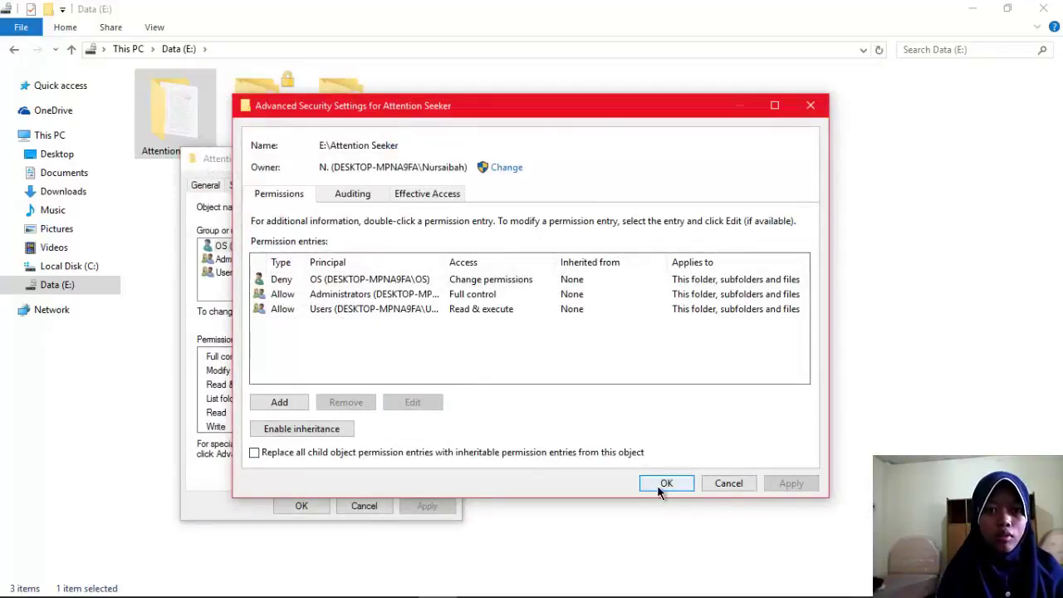
left_click(656, 484)
left_click(303, 506)
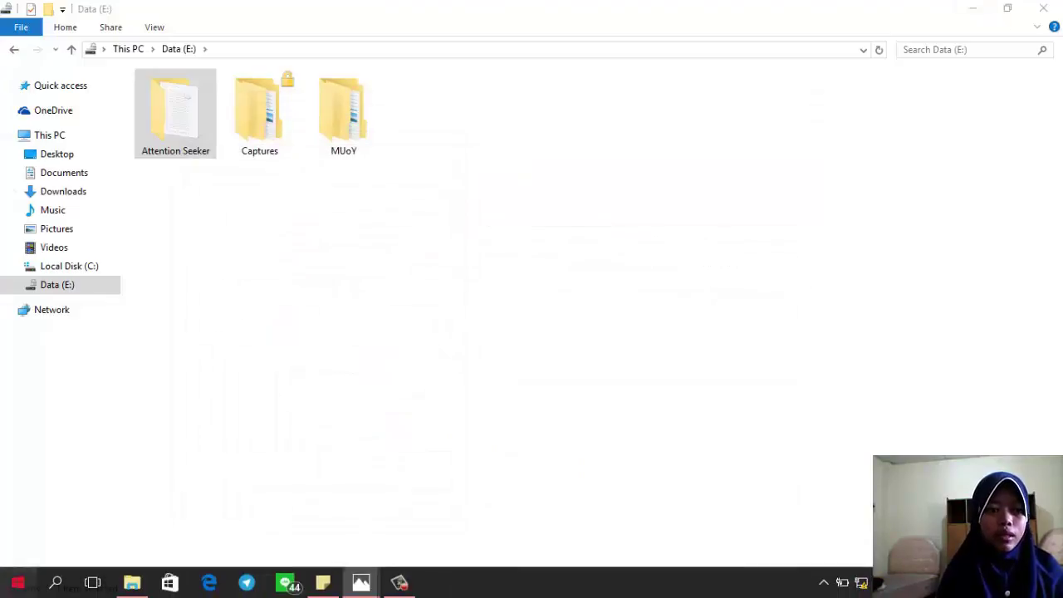
- Switch back to the OS account and bring up its File Explorer window showing the Attention Seeker folder
left_click(18, 582)
left_click(18, 469)
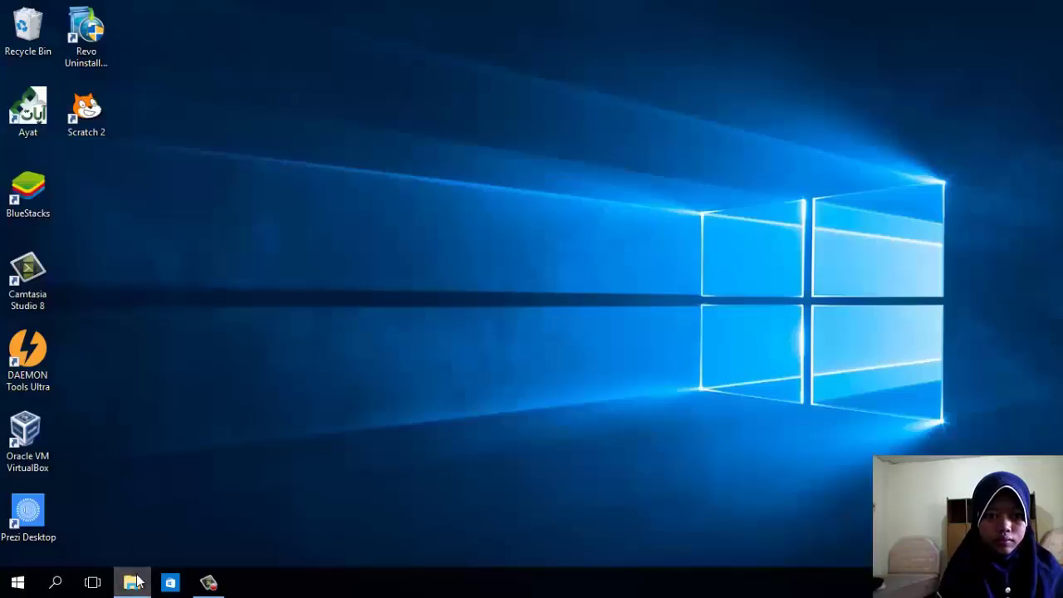
left_click(132, 582)
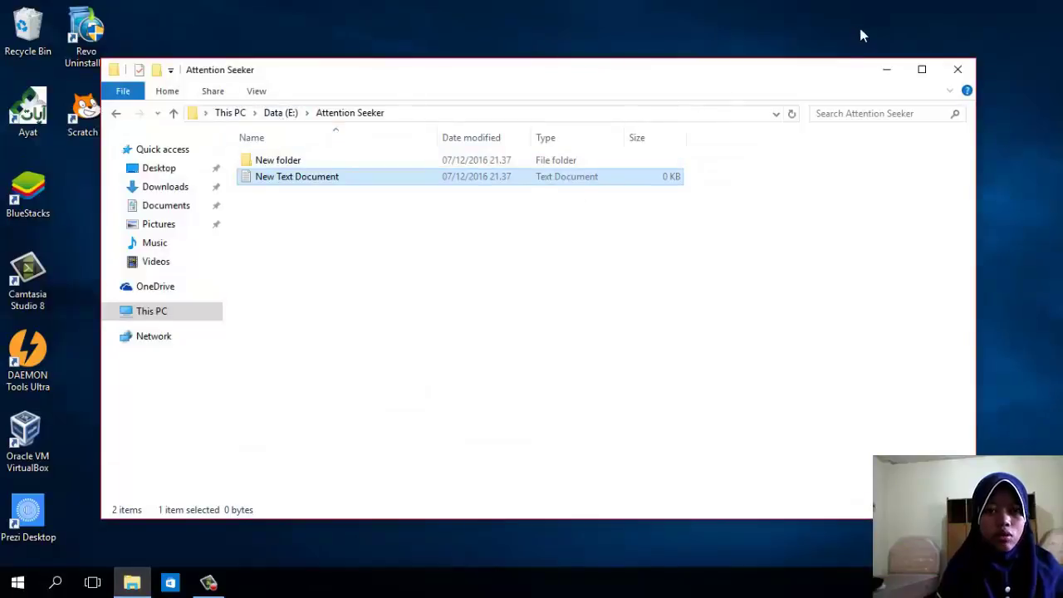
- Try to rename New folder in Attention Seeker to "a", and cancel the rename
left_click_drag(842, 71, 851, 190)
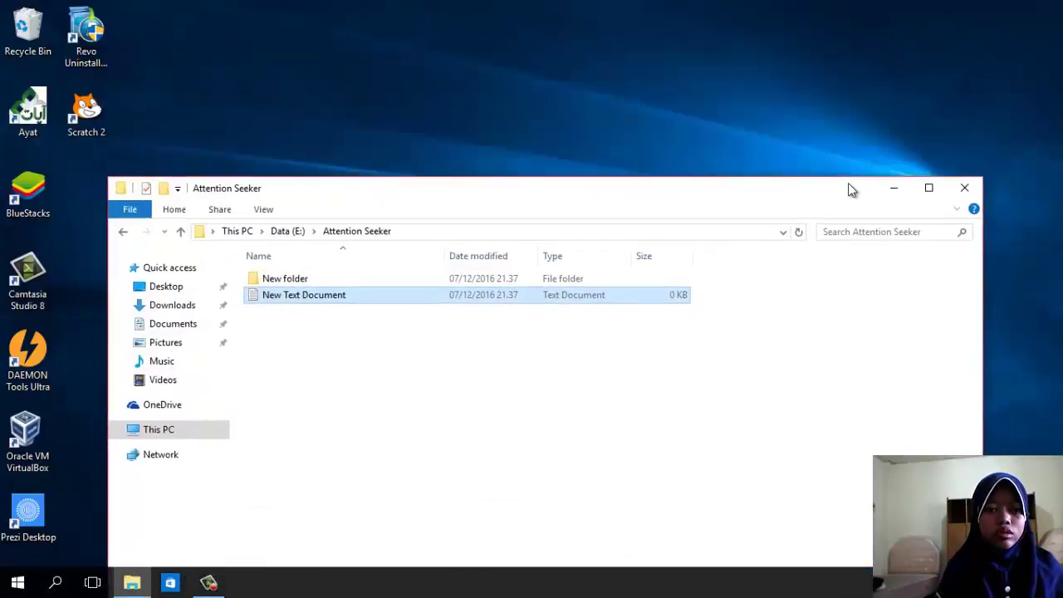
left_click(295, 282)
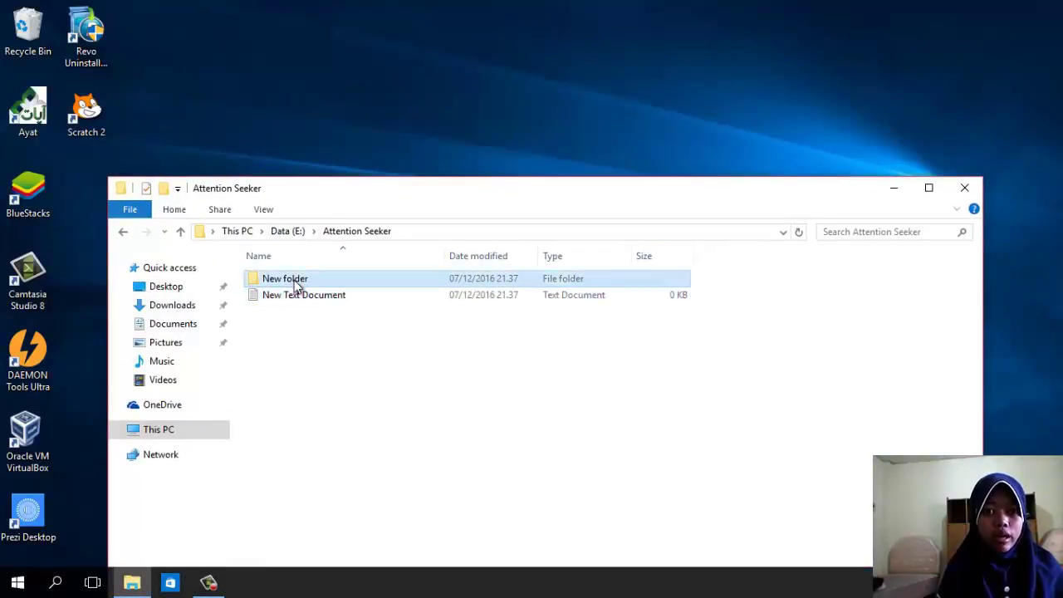
right_click(297, 286)
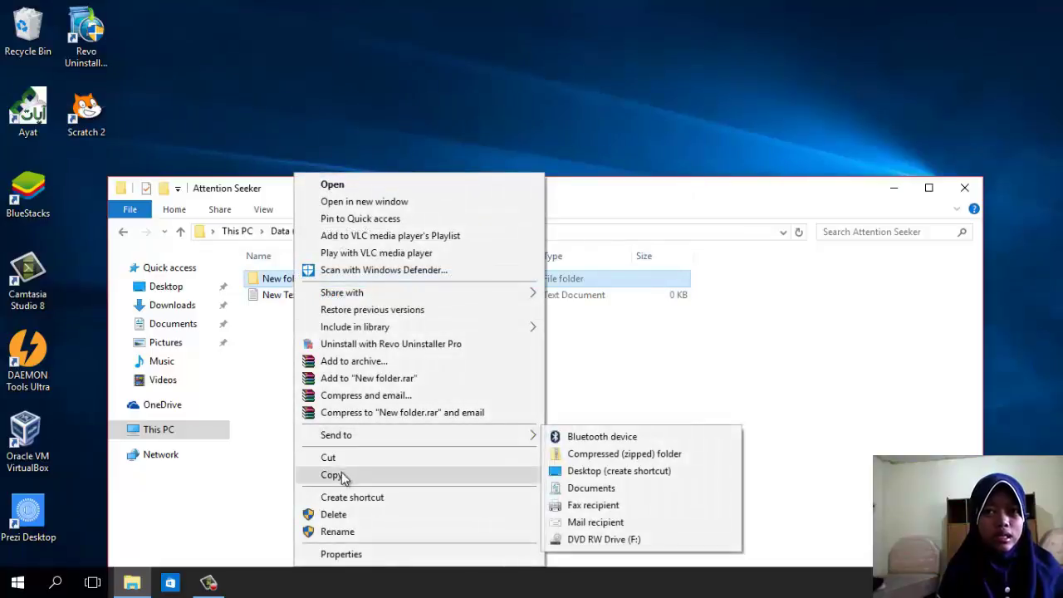
type("m")
type("a")
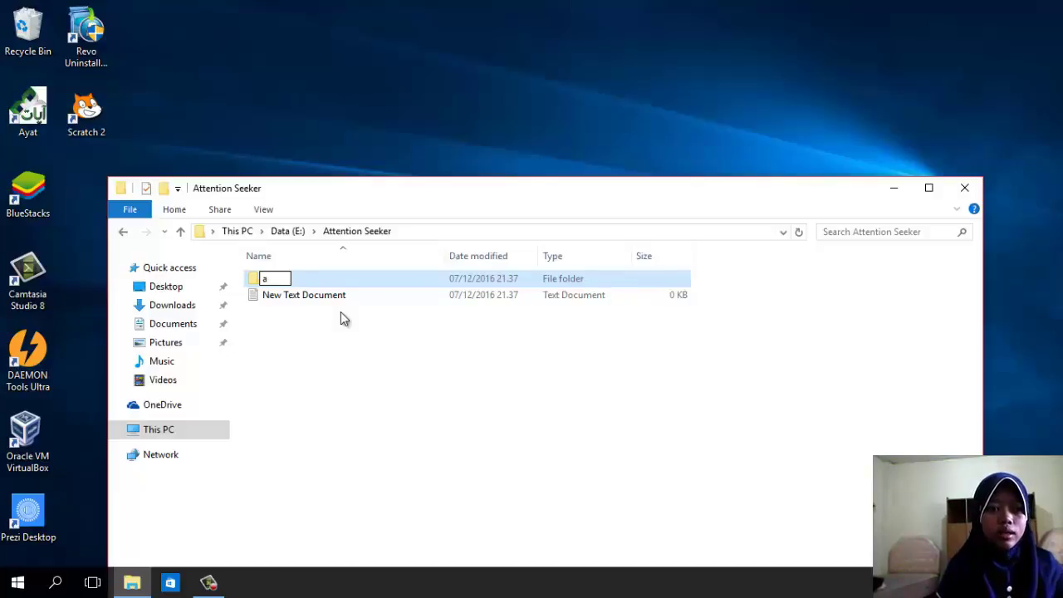
key("Escape")
key("Delete")
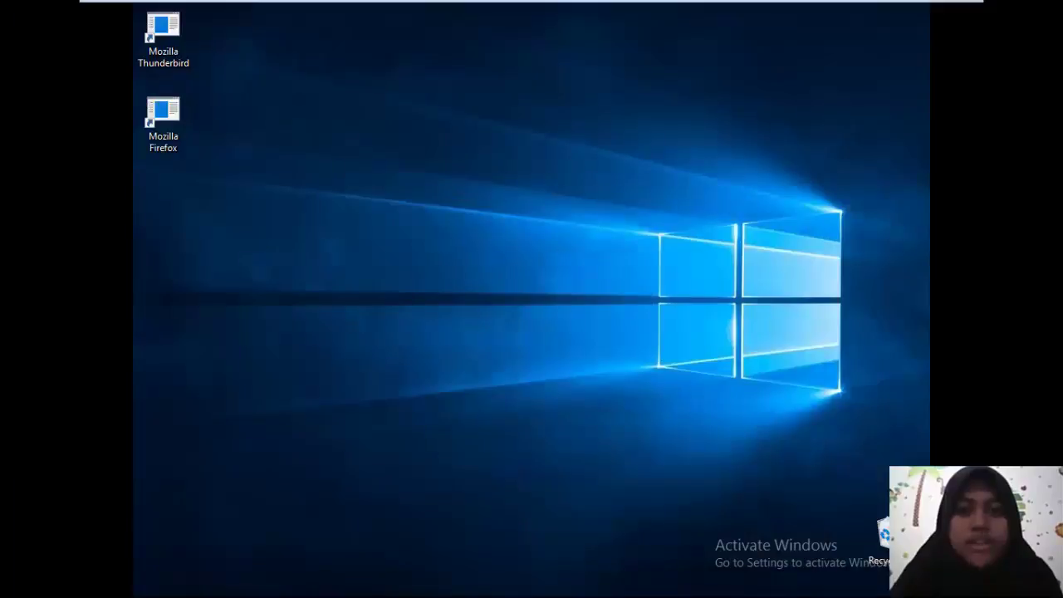
- Open the advanced security settings of the Spongebob folder on drive E: and remove the Users allow entry
left_click(303, 582)
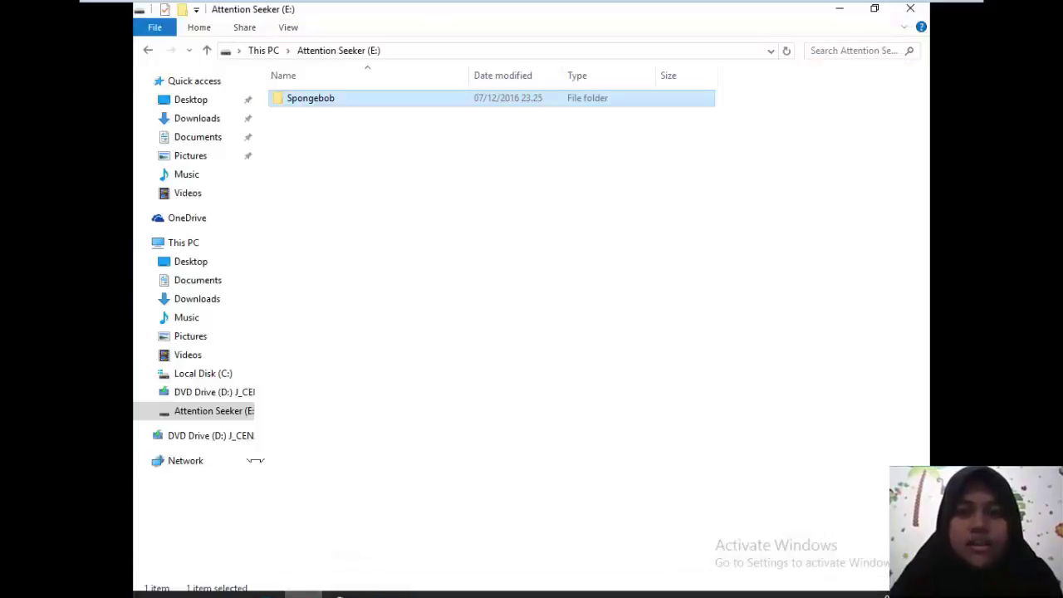
left_click(213, 410)
right_click(428, 100)
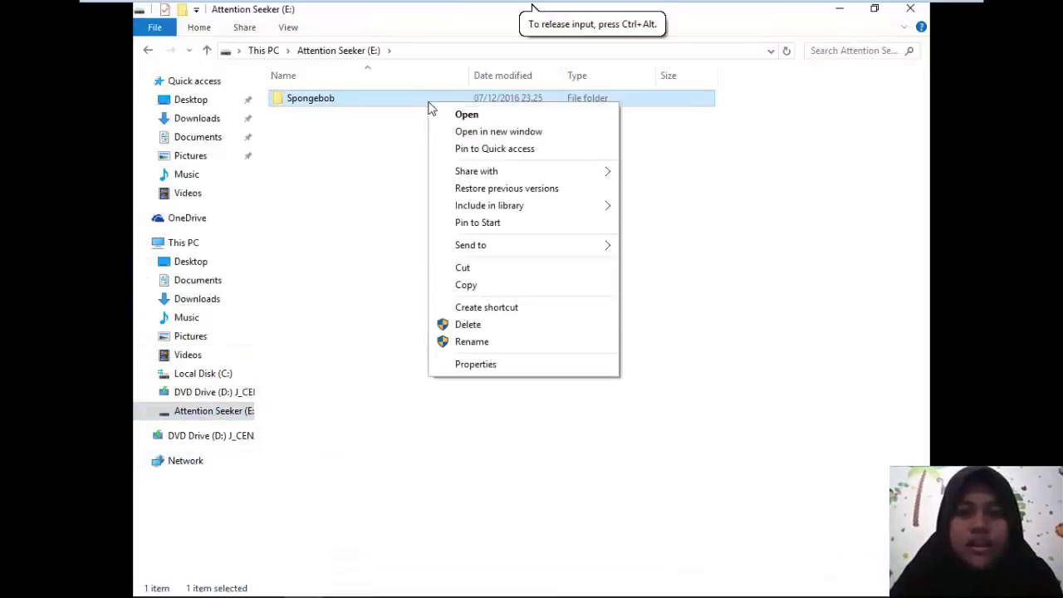
left_click(484, 370)
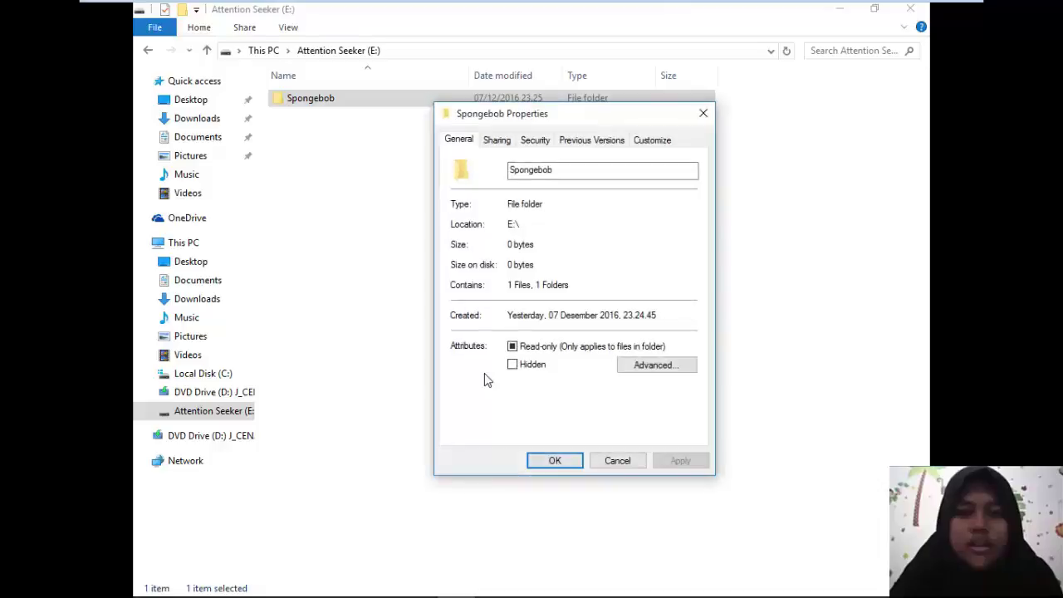
left_click(533, 140)
key("Down")
key("Down")
left_click(654, 403)
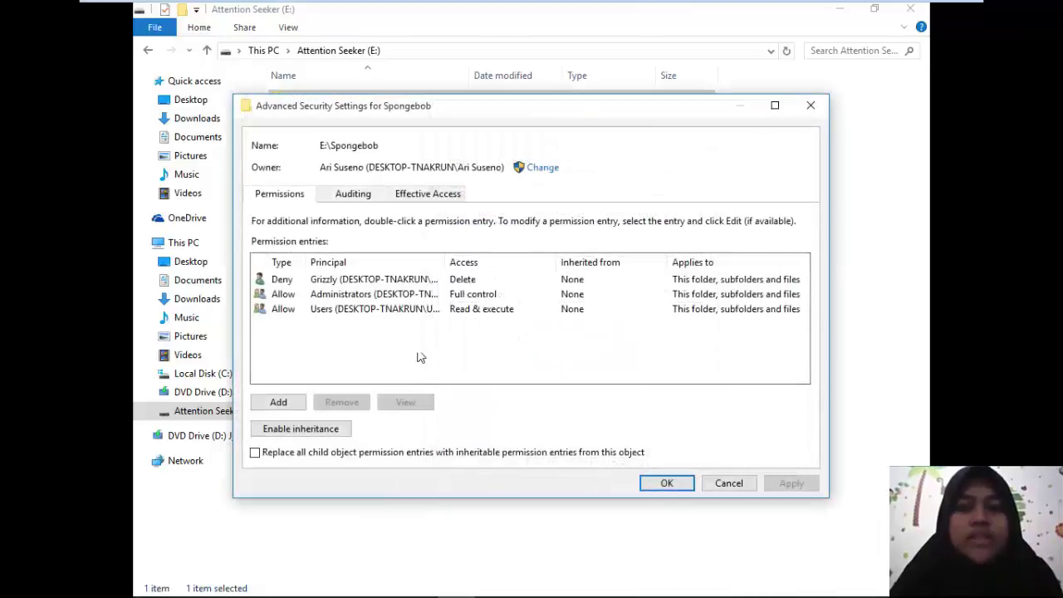
left_click(357, 314)
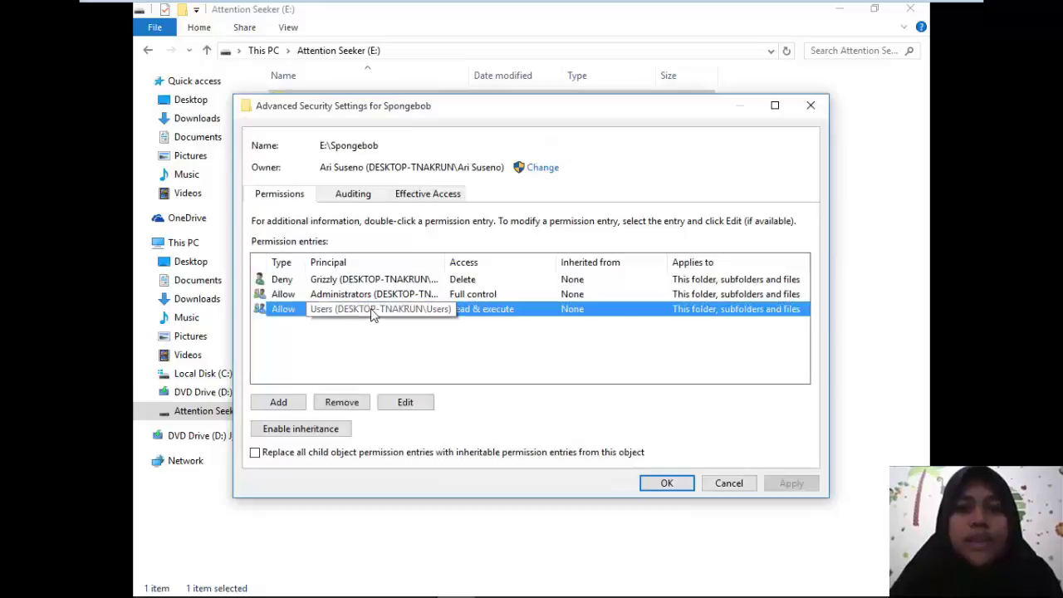
left_click(358, 406)
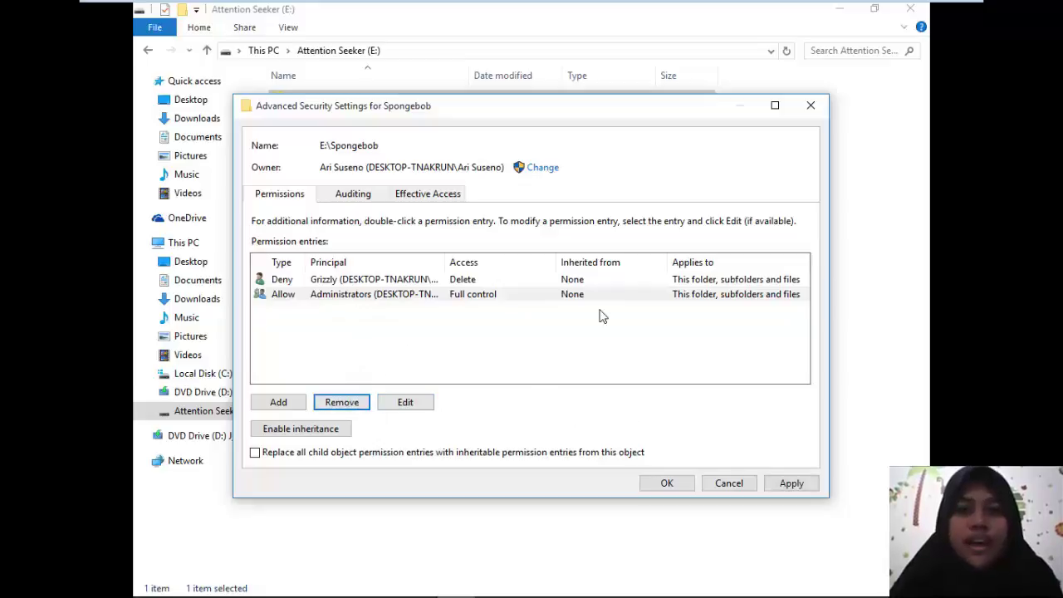
- Edit Grizzly's deny entry on E:\Spongebob to deny List folder / read data instead of Delete, and close the folder's properties
left_click(573, 279)
left_click(422, 406)
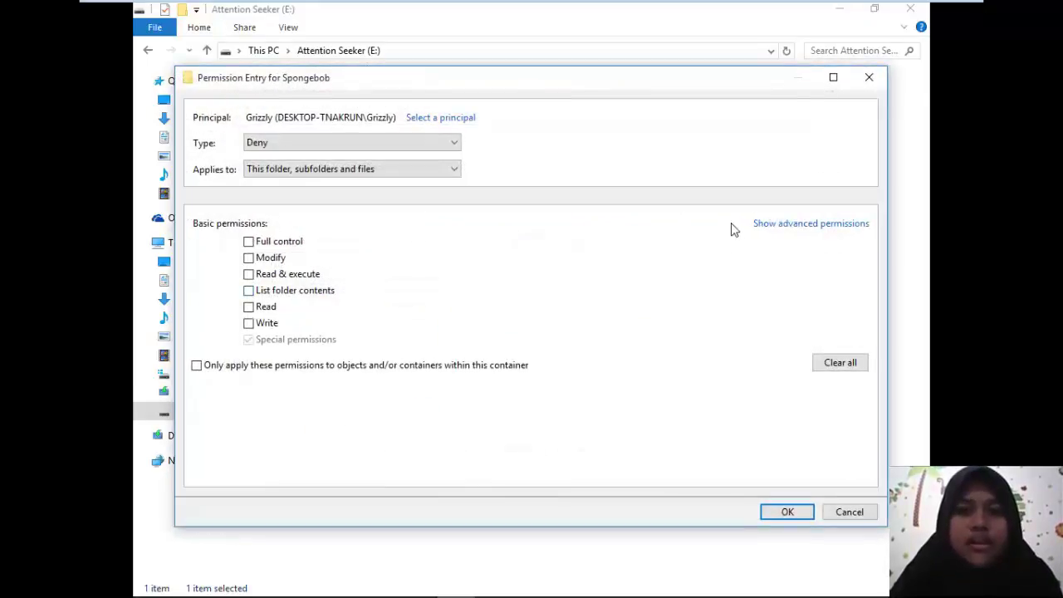
left_click(764, 224)
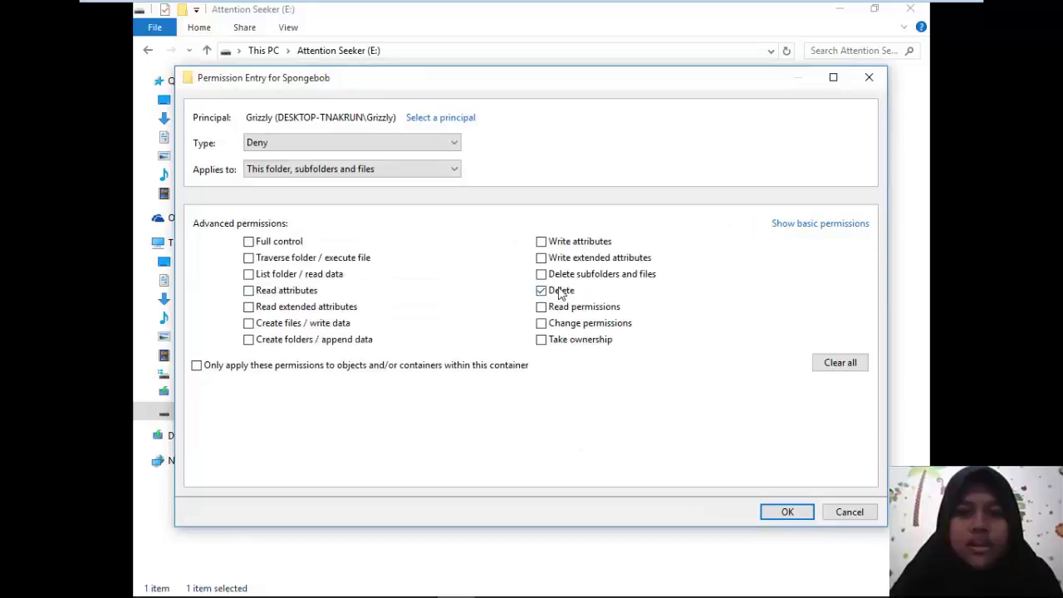
left_click(337, 281)
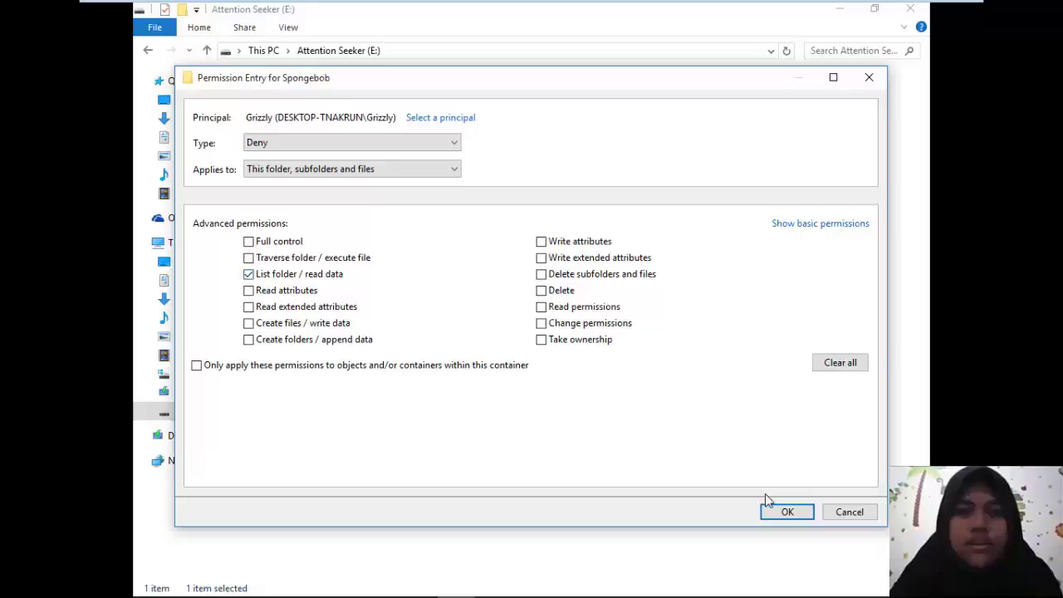
left_click(780, 510)
left_click(648, 484)
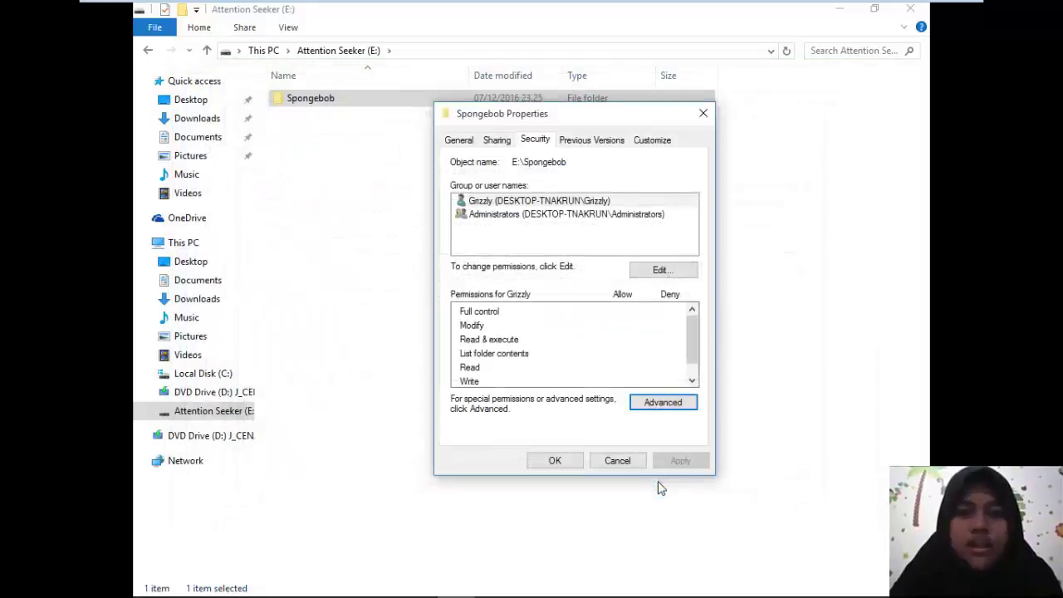
left_click(571, 460)
- Switch from the administrator's session to the Grizzly account and sign in
left_click(154, 583)
left_click(152, 137)
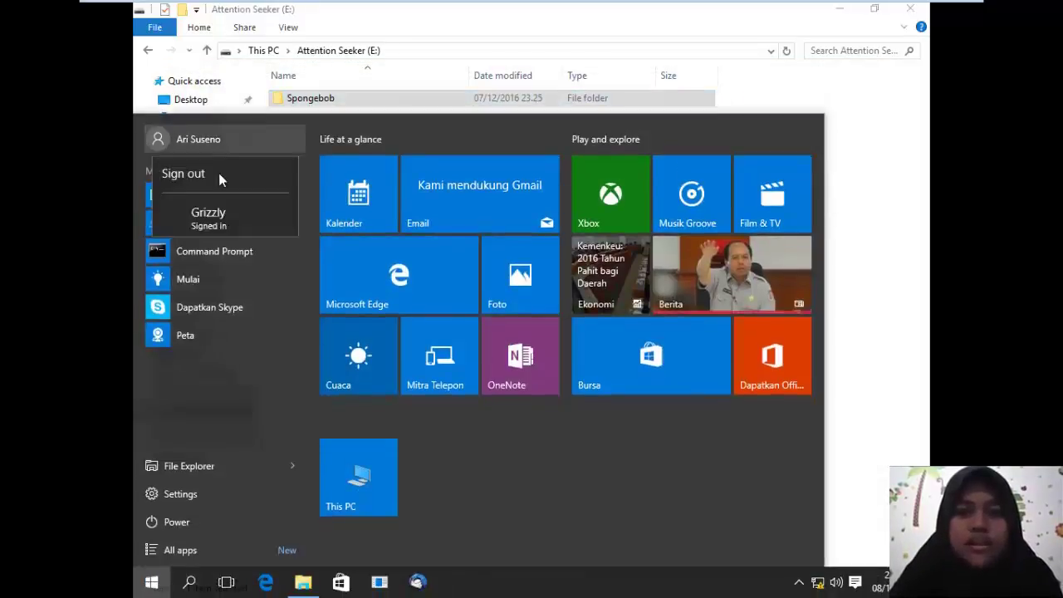
left_click(214, 212)
left_click(493, 357)
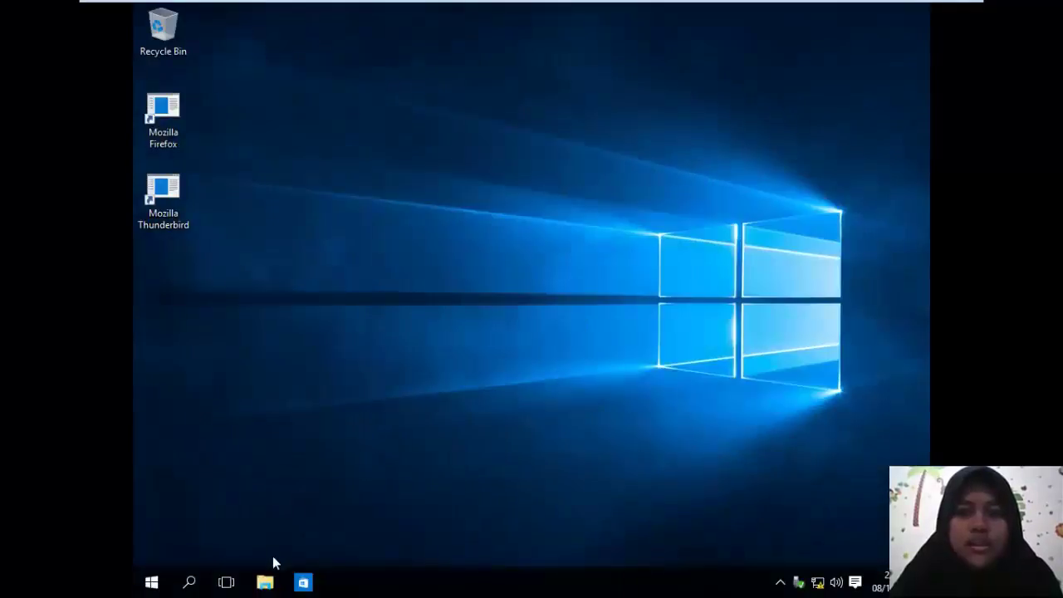
- Try to open the Spongebob folder on Attention Seeker (E:) and choose to continue past the access prompt
left_click(265, 581)
left_click(346, 348)
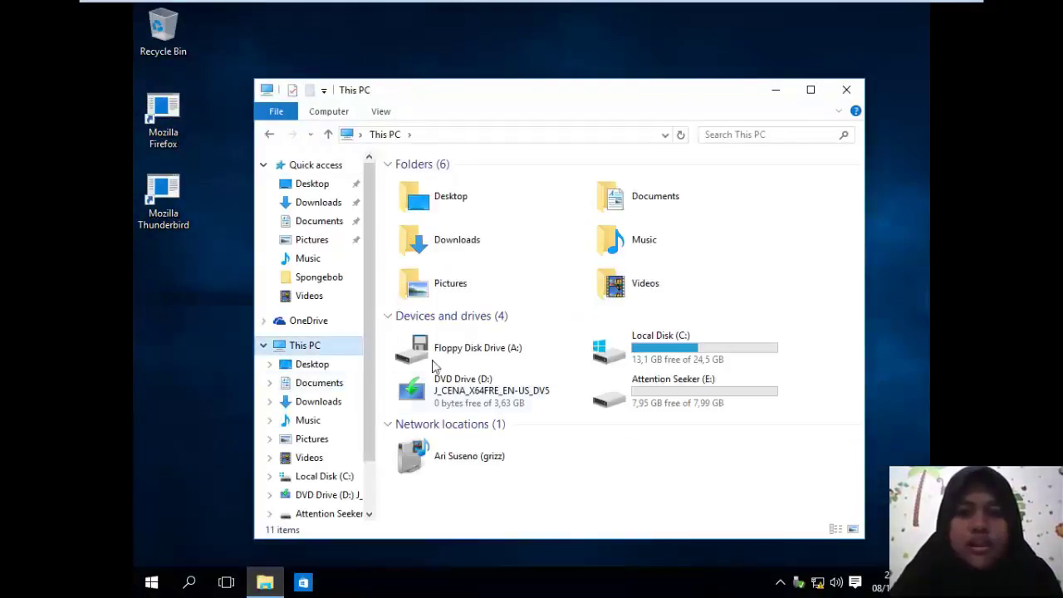
double_click(650, 396)
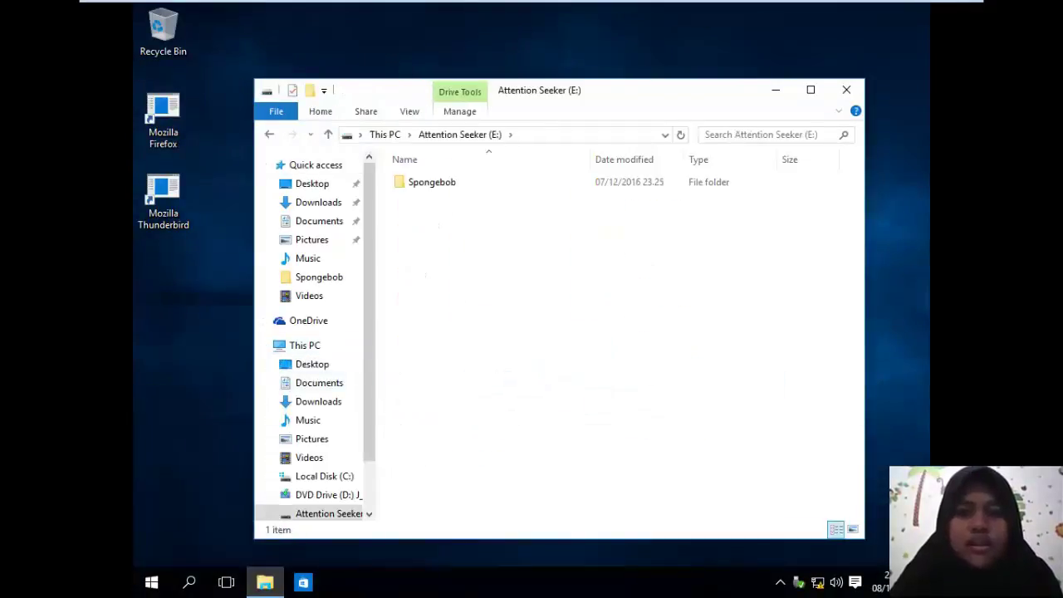
double_click(583, 179)
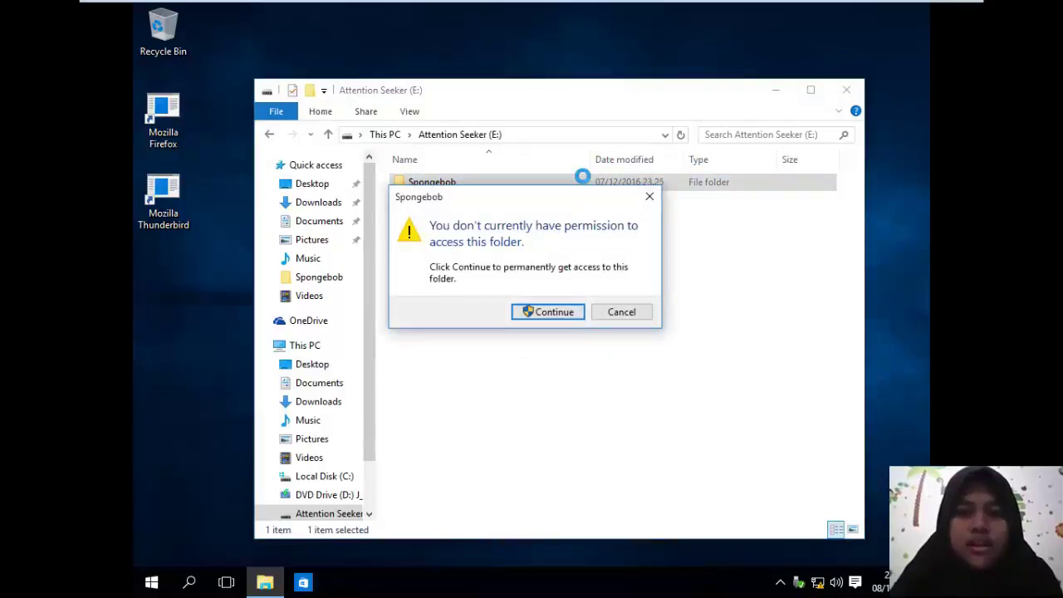
left_click(563, 311)
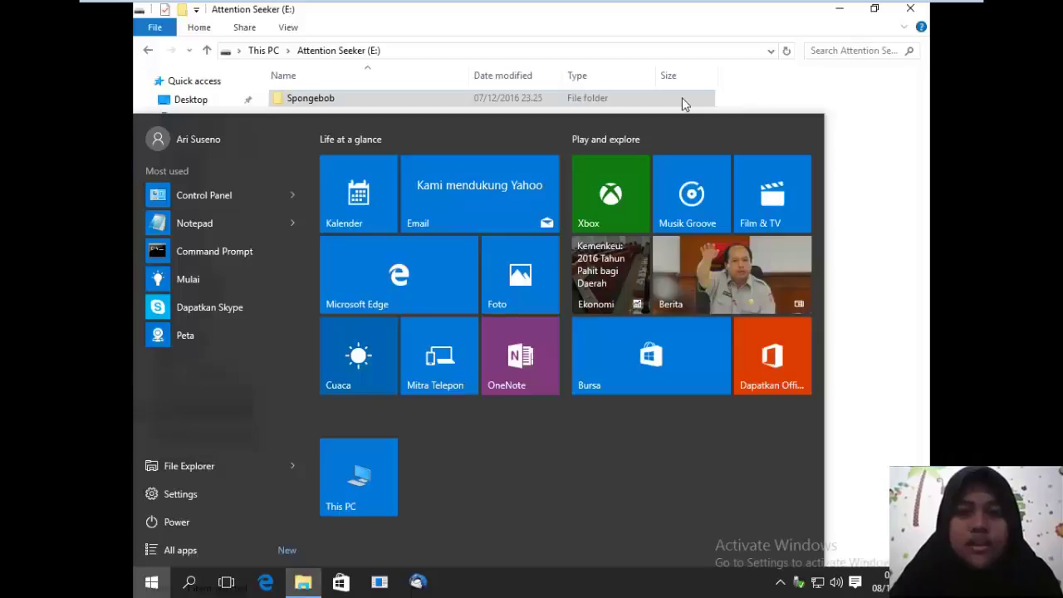
- Edit Grizzly's deny entry on E:\Spongebob to deny Write attributes instead of List folder / read data, and close the folder's properties
right_click(683, 99)
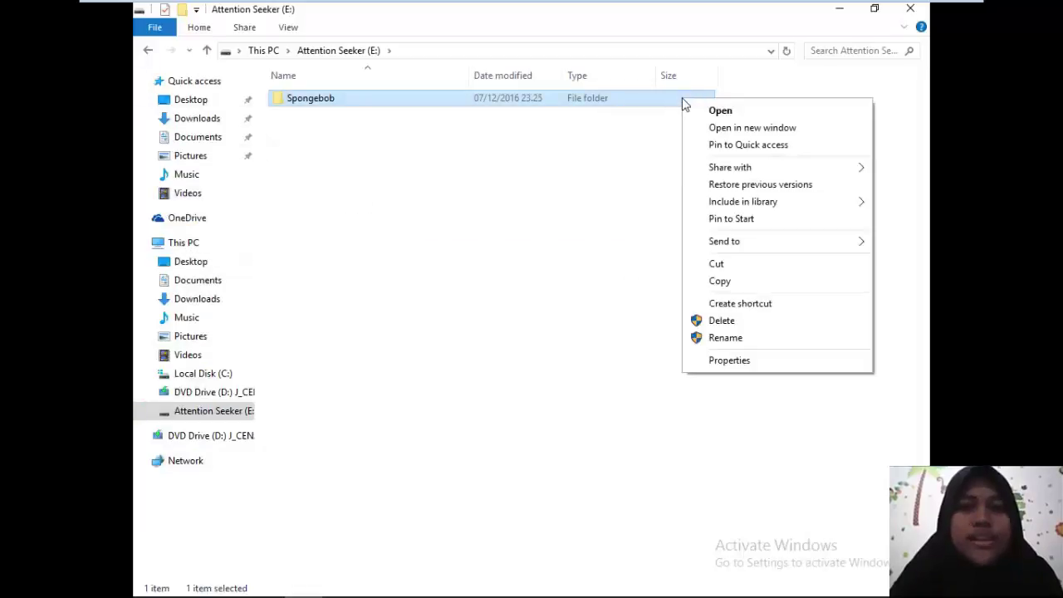
left_click(727, 361)
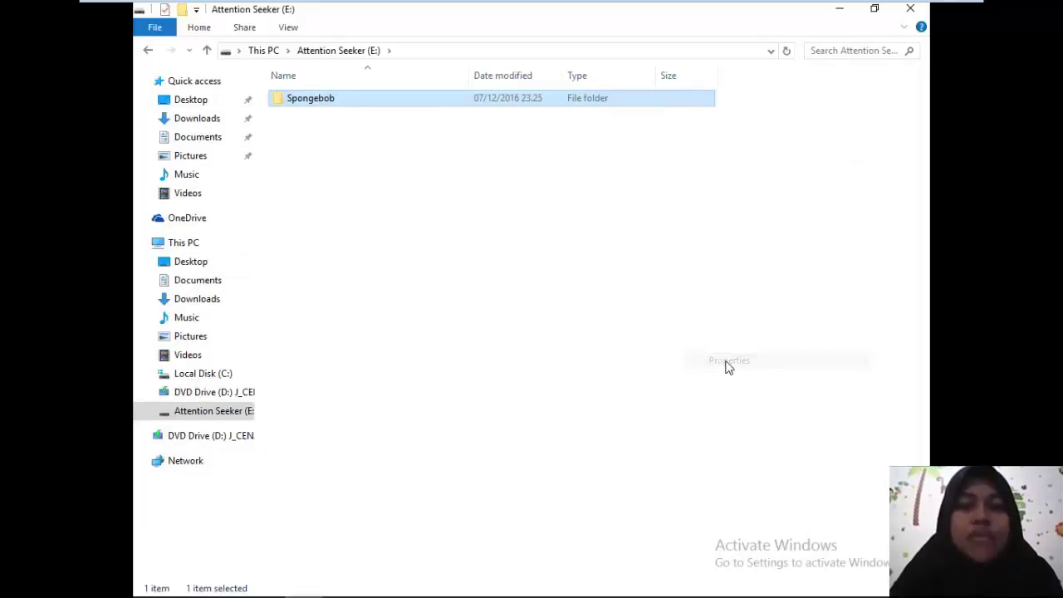
left_click(742, 136)
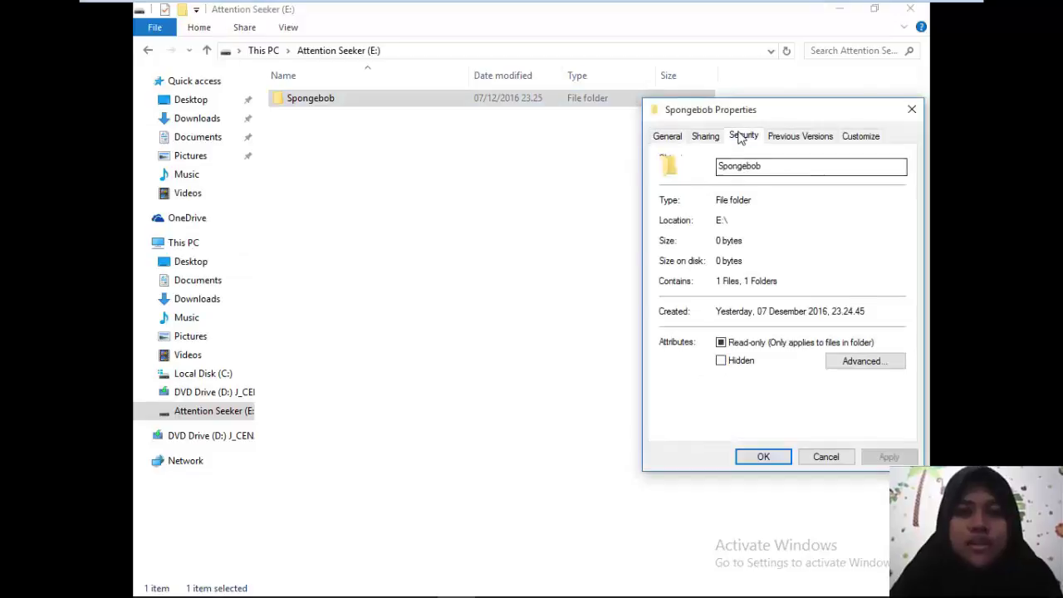
left_click(867, 398)
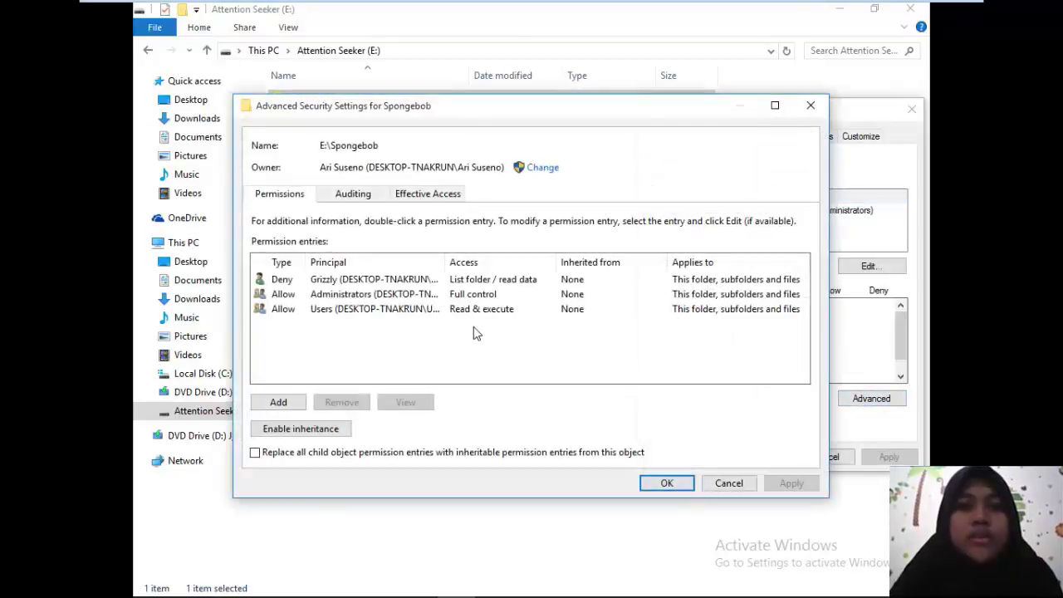
left_click(412, 283)
left_click(405, 402)
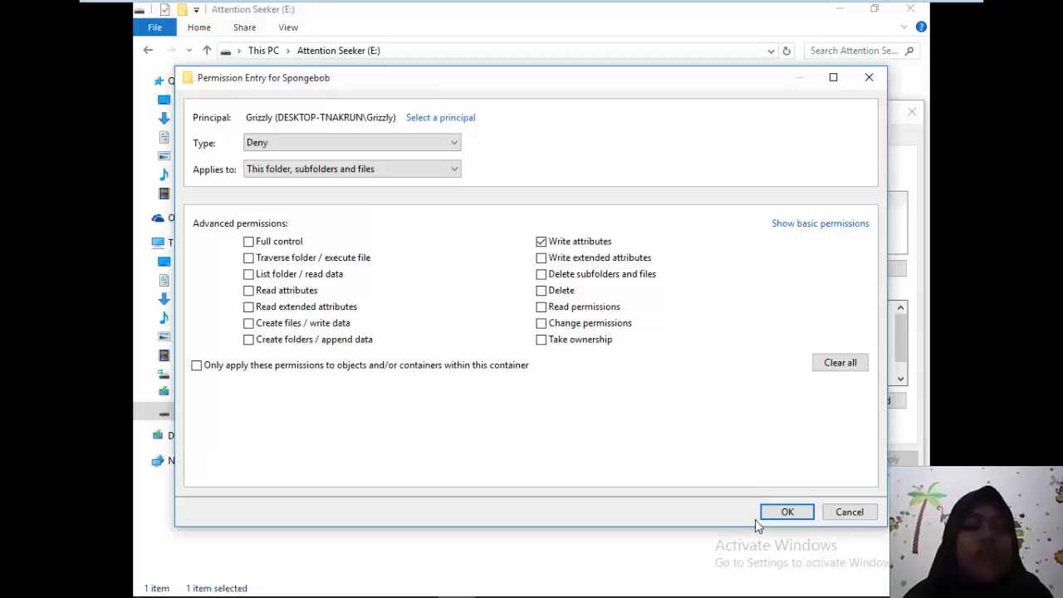
left_click(791, 511)
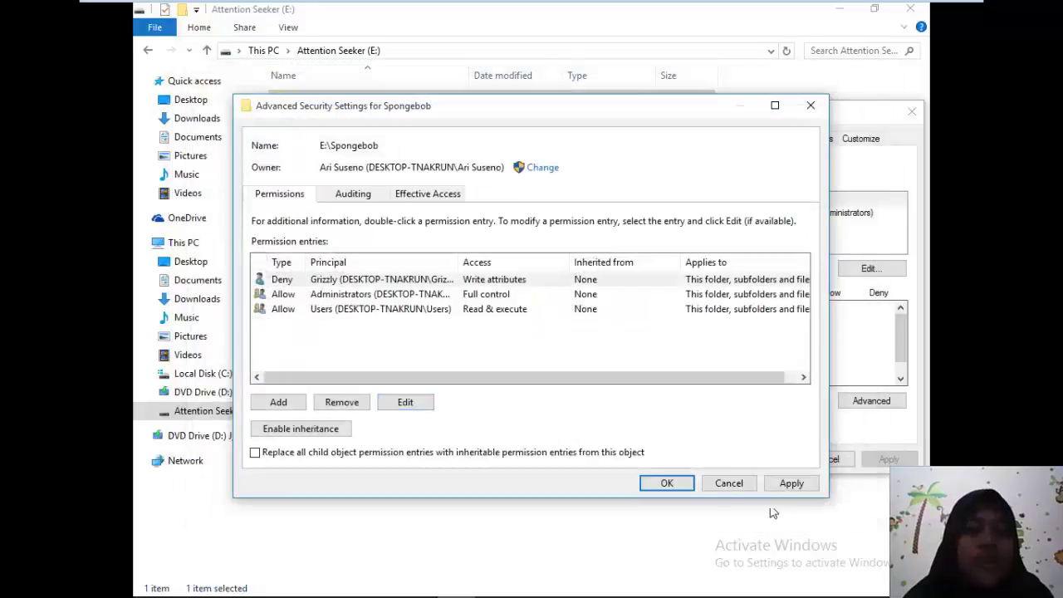
left_click(666, 484)
left_click(762, 457)
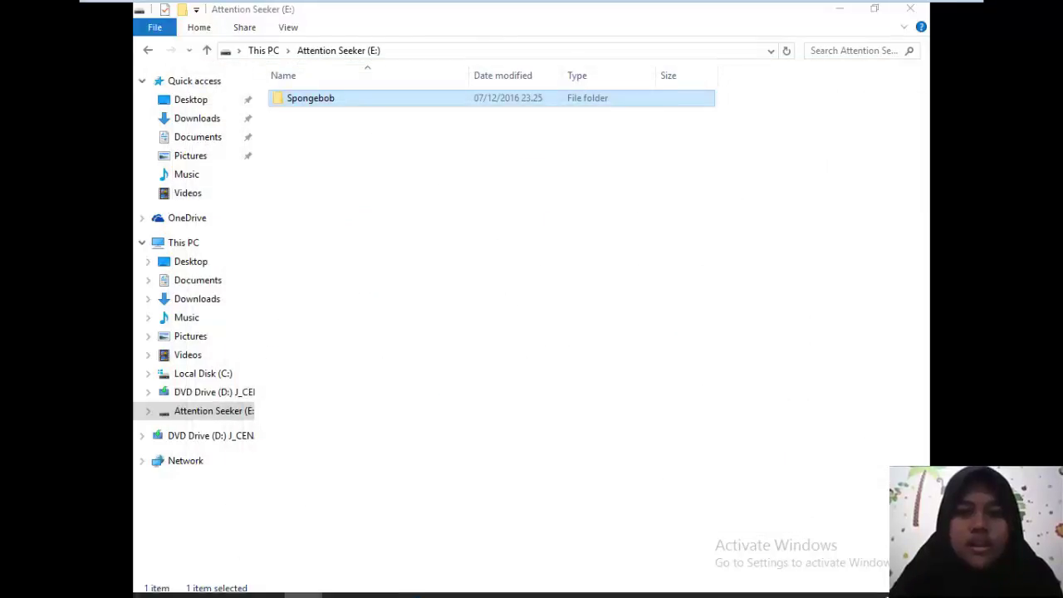
- Switch back to the Grizzly account to test the Write attributes restriction
key("super")
left_click(193, 146)
left_click(211, 257)
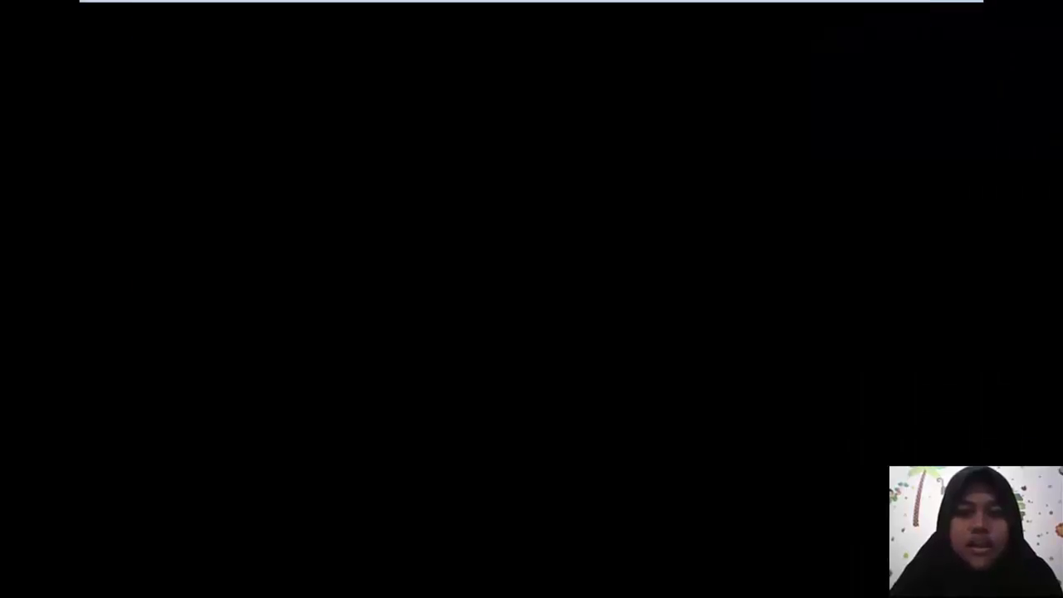
left_click(540, 351)
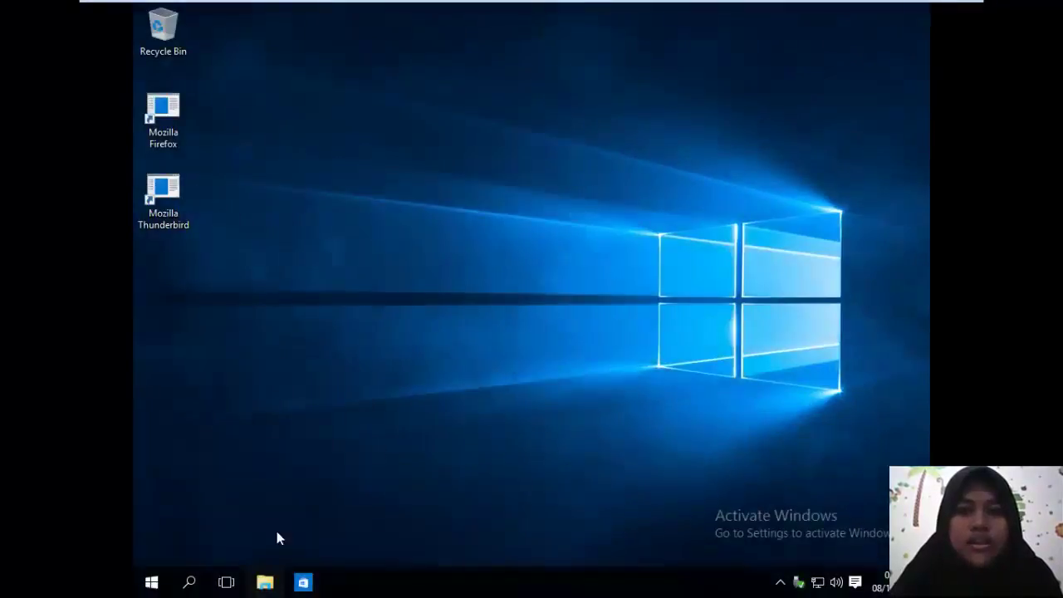
- Browse to drive Attention Seeker (E:) and open its Spongebob folder
left_click(265, 584)
left_click(249, 288)
double_click(548, 332)
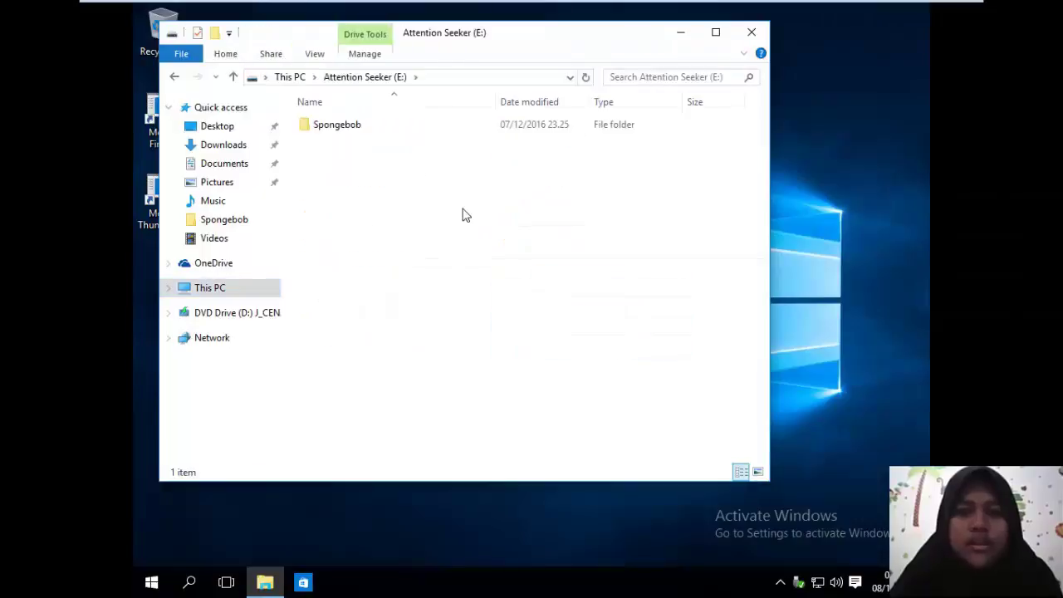
double_click(393, 135)
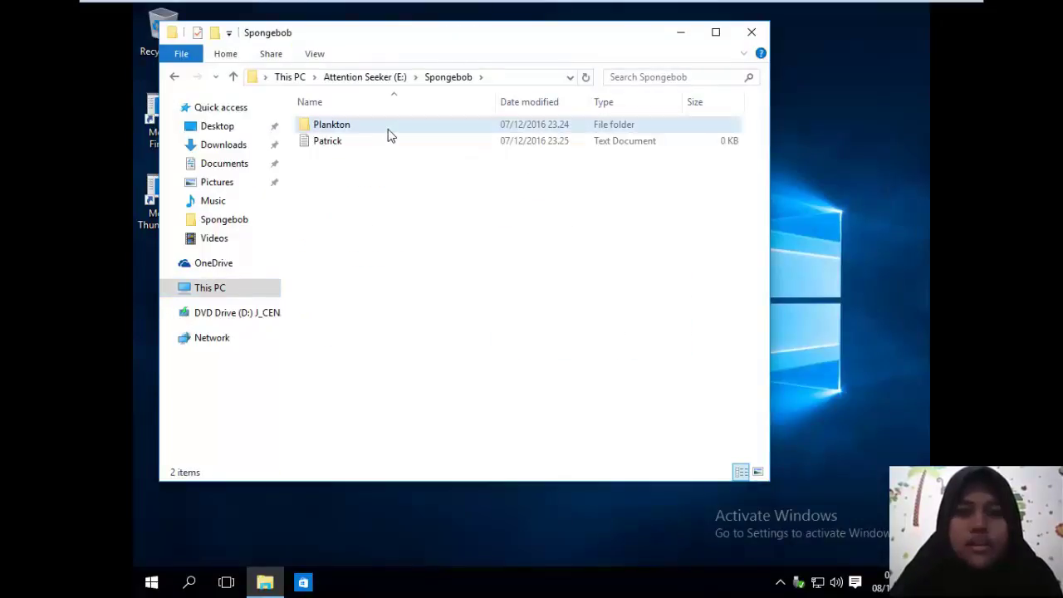
- Try to set the Hidden attribute on the Plankton folder, continue past the access prompt and decline the administrator request
left_click(388, 134)
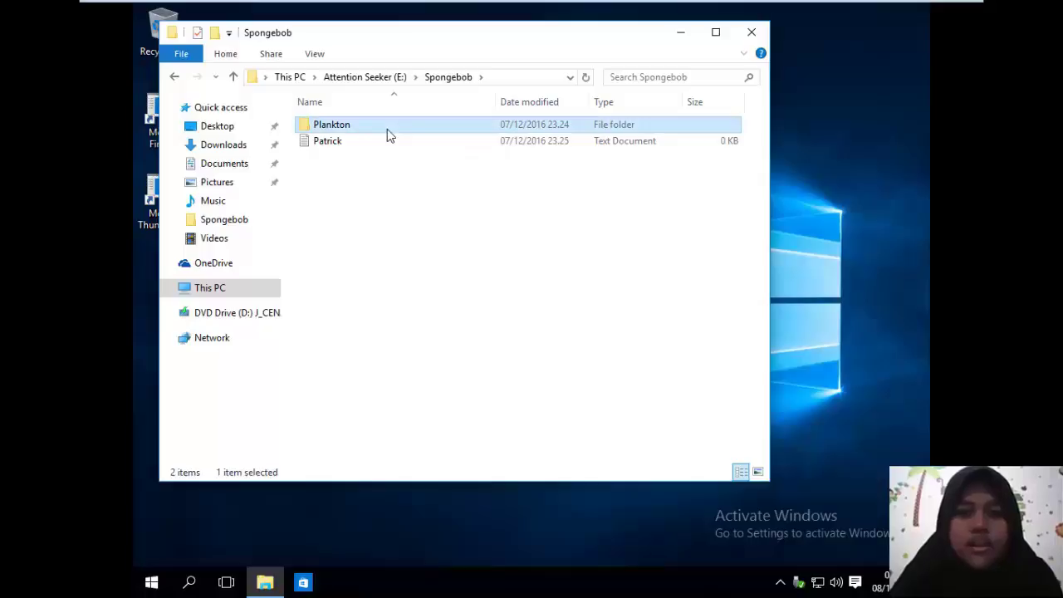
right_click(387, 132)
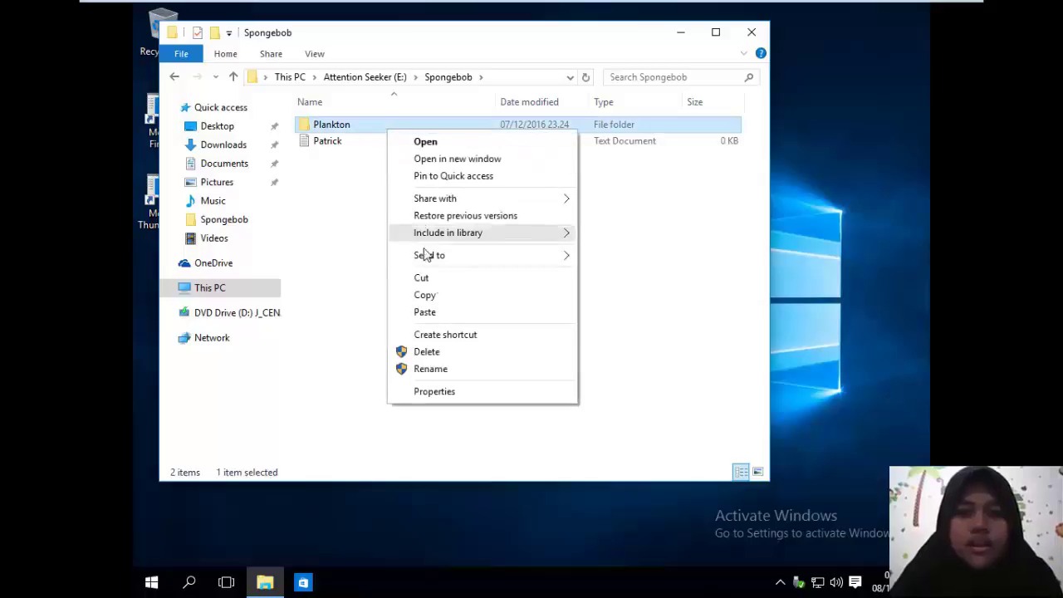
left_click(423, 391)
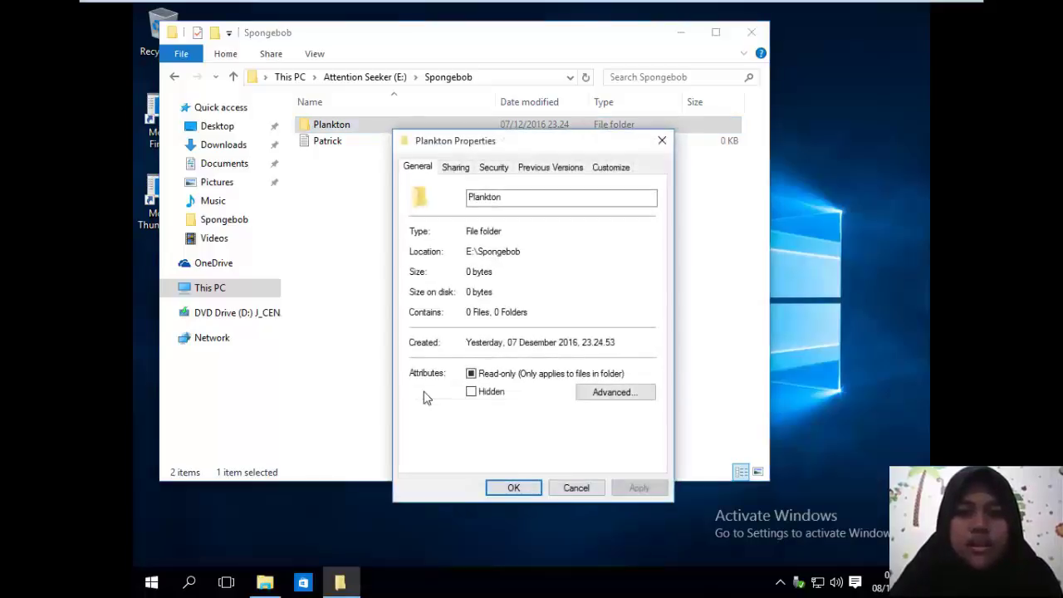
left_click(470, 393)
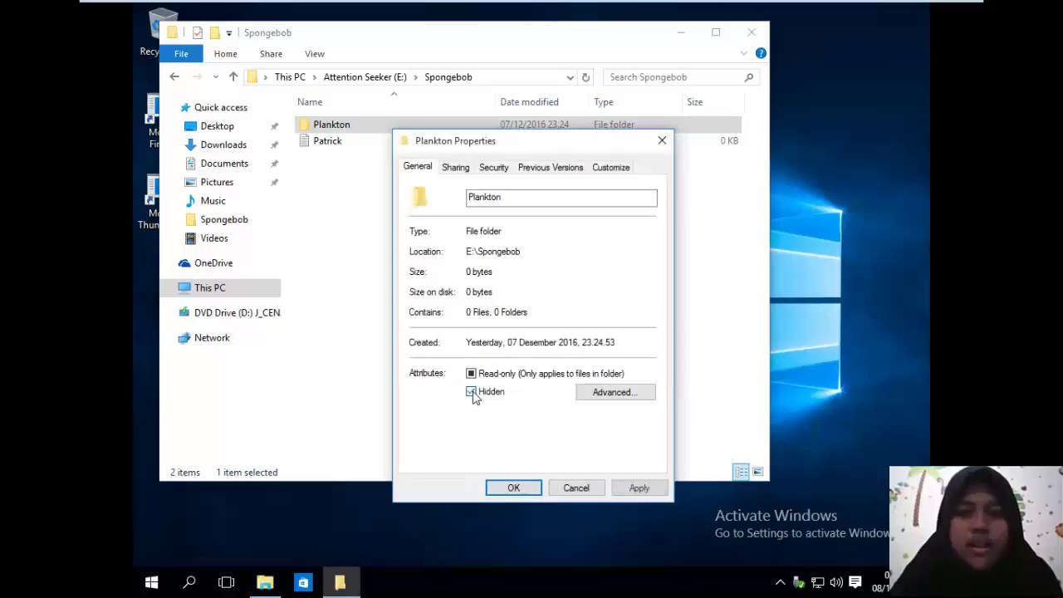
left_click(517, 490)
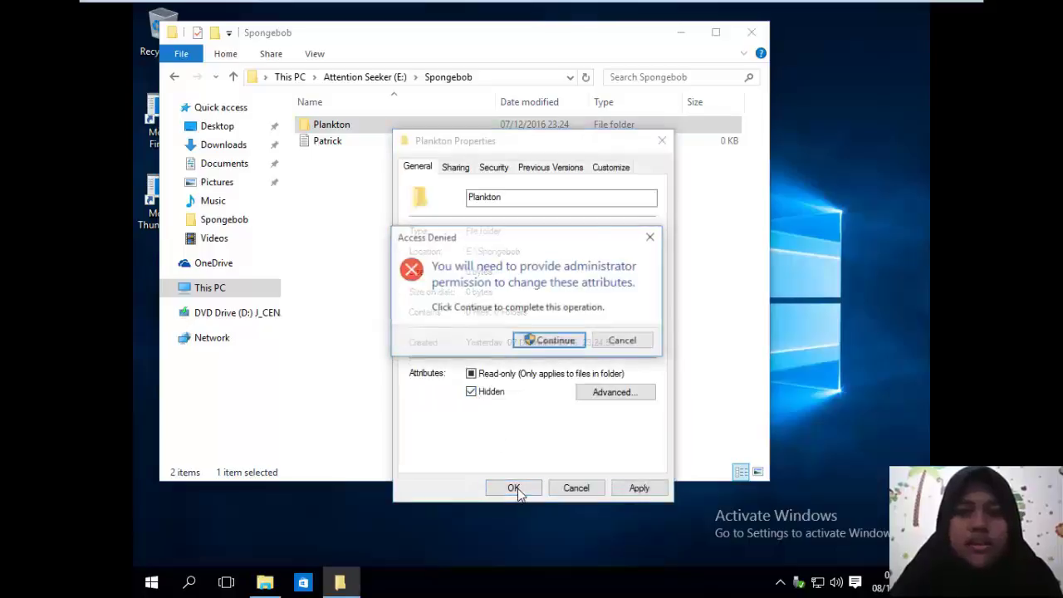
left_click(554, 342)
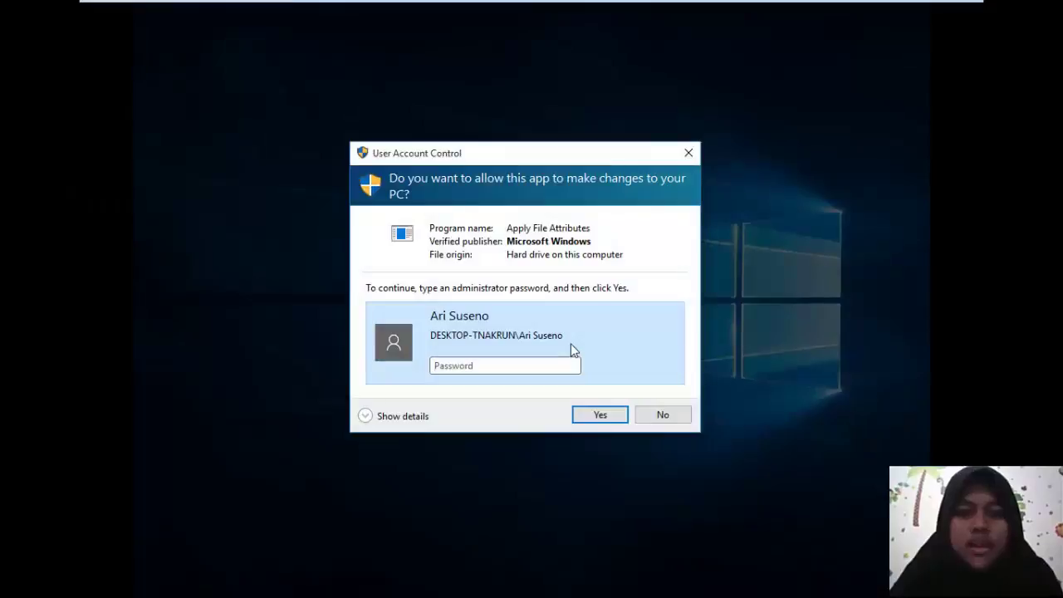
left_click(661, 419)
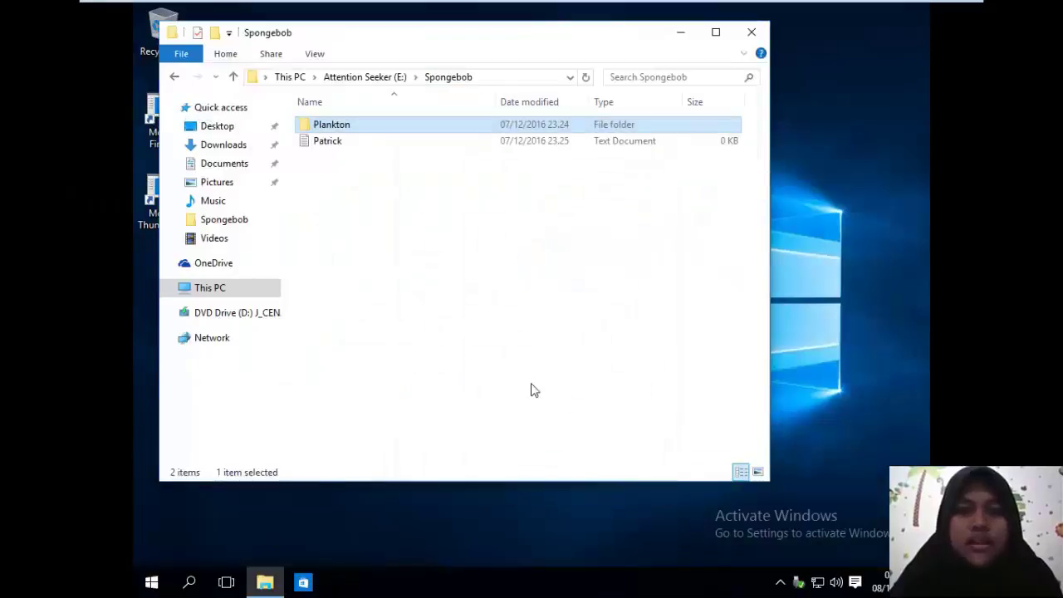
- Try to set the Read-only and Hidden attributes on the Patrick text document, then decline the administrator request
left_click(410, 141)
right_click(410, 141)
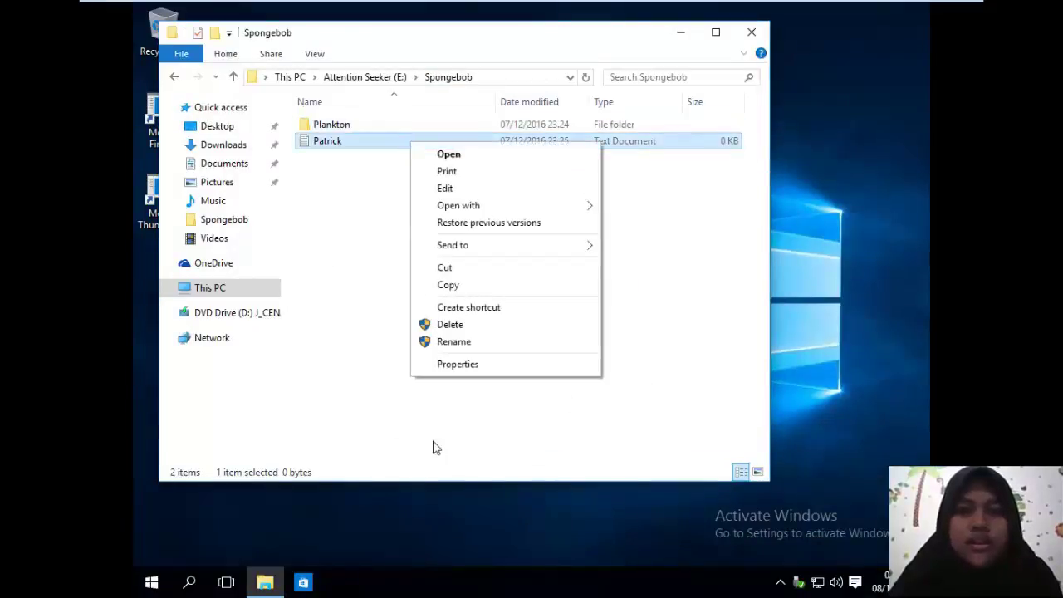
left_click(472, 366)
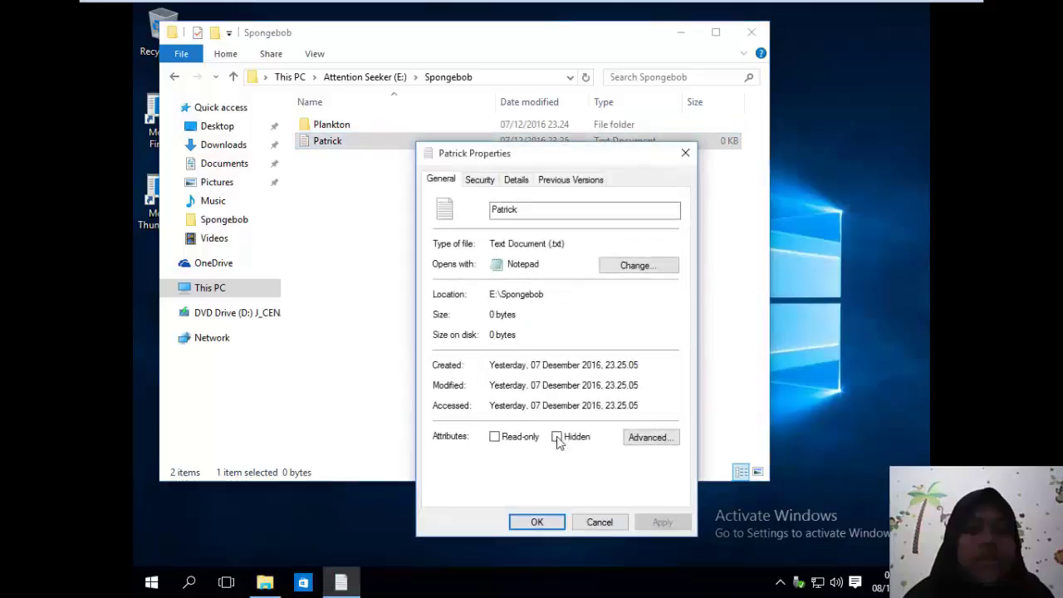
left_click(537, 521)
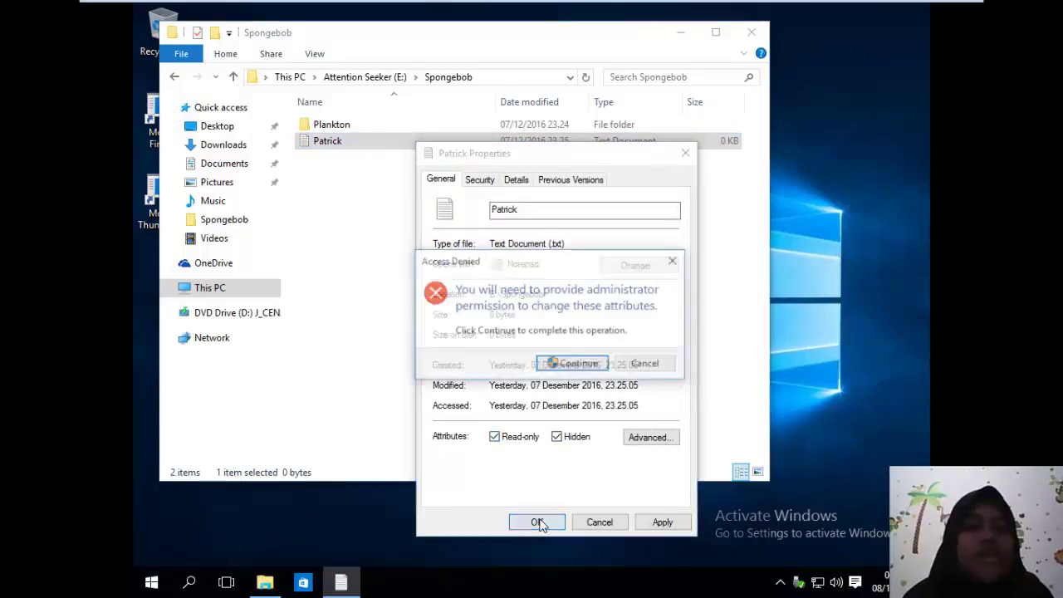
left_click(586, 365)
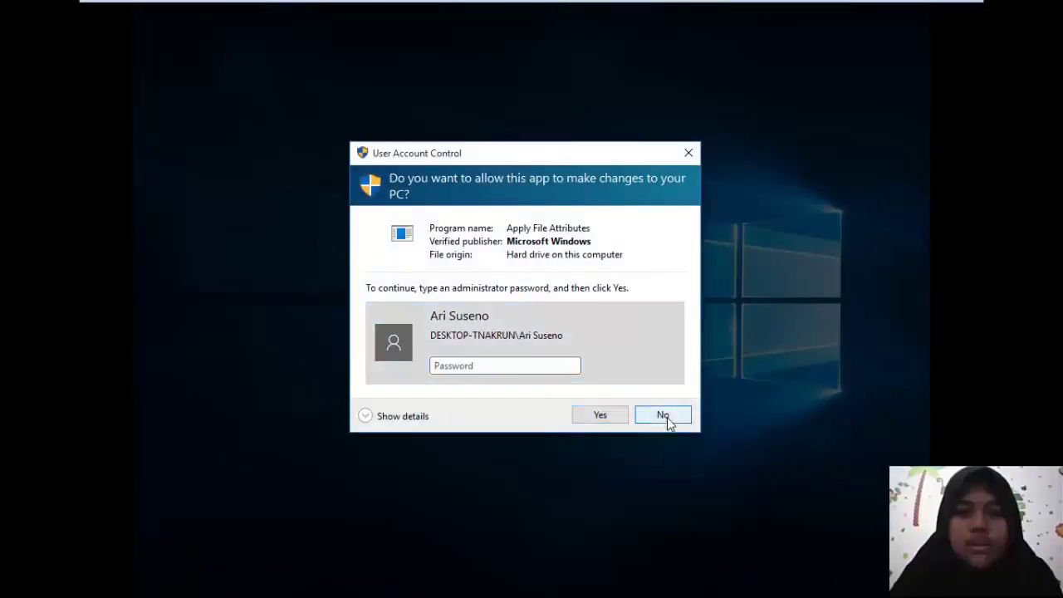
left_click(665, 418)
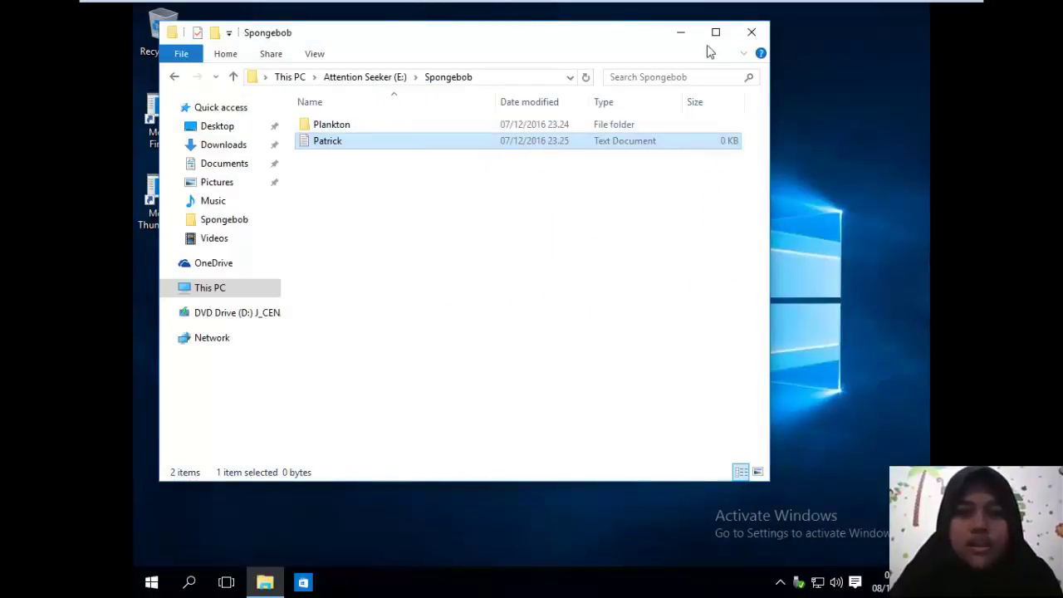
- Close the folder window, return to the administrator account and open the advanced security settings of E:\Spongebob
left_click(751, 32)
key("ctrl+alt+Delete")
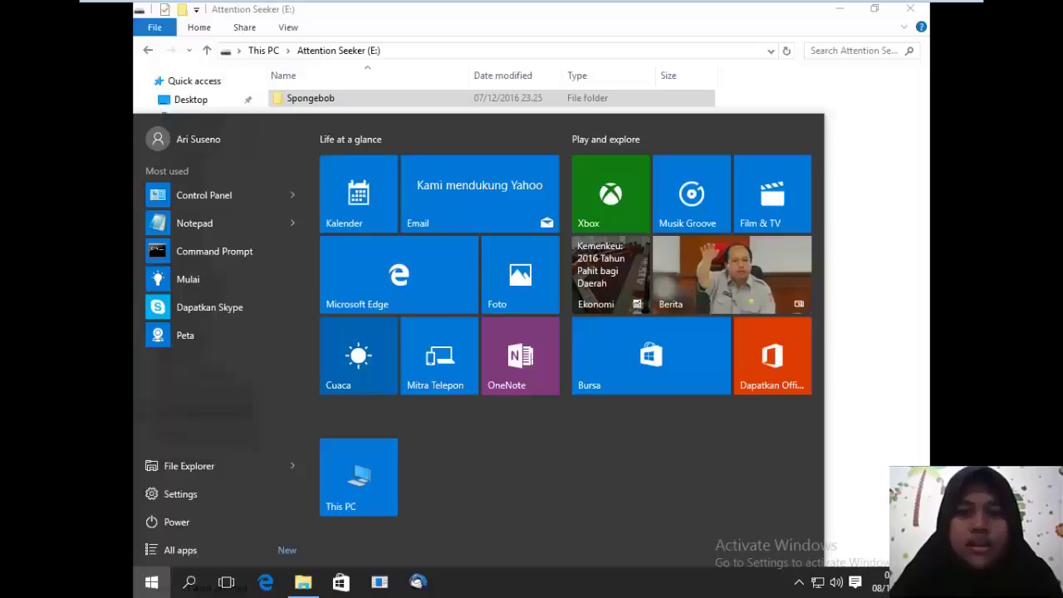
left_click(688, 102)
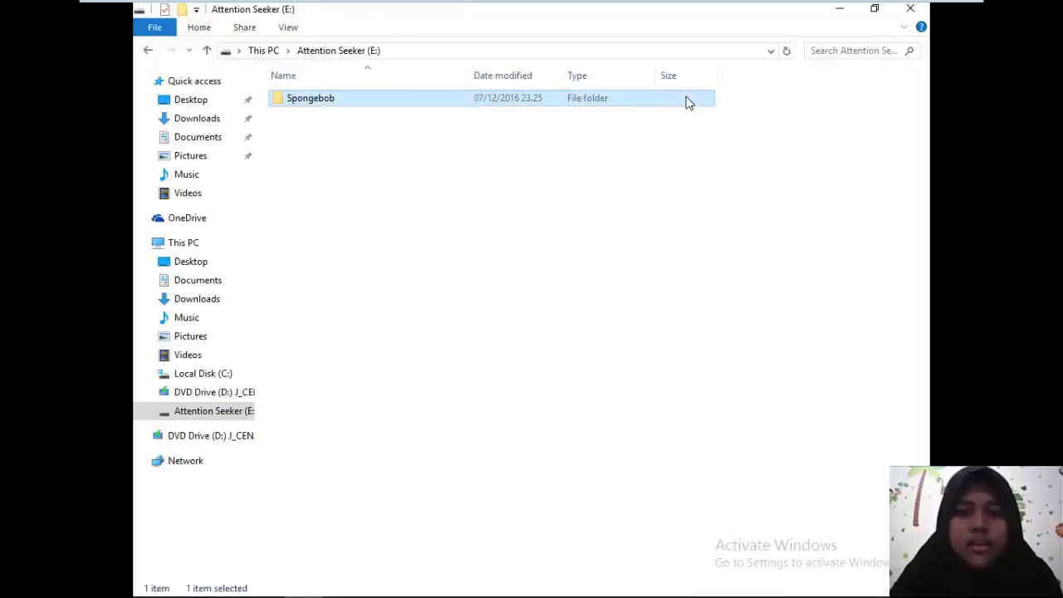
right_click(688, 102)
left_click(742, 371)
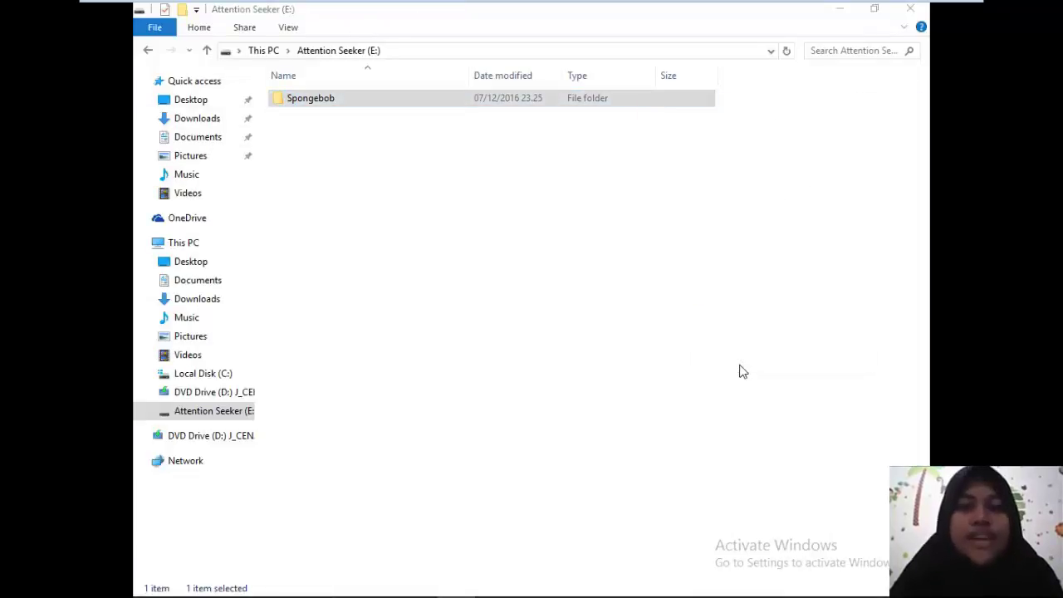
left_click(747, 136)
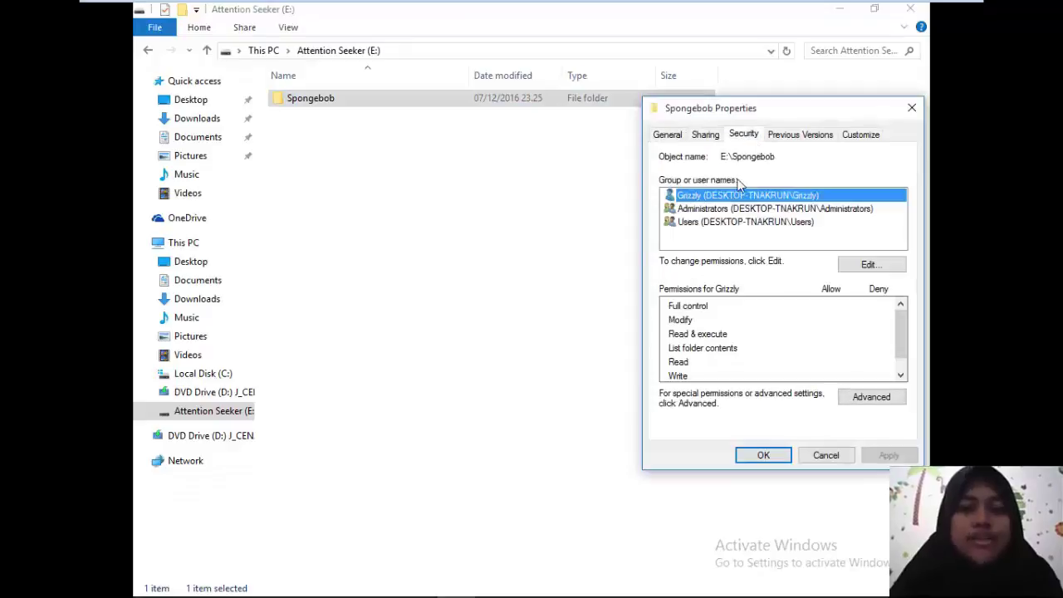
left_click(866, 396)
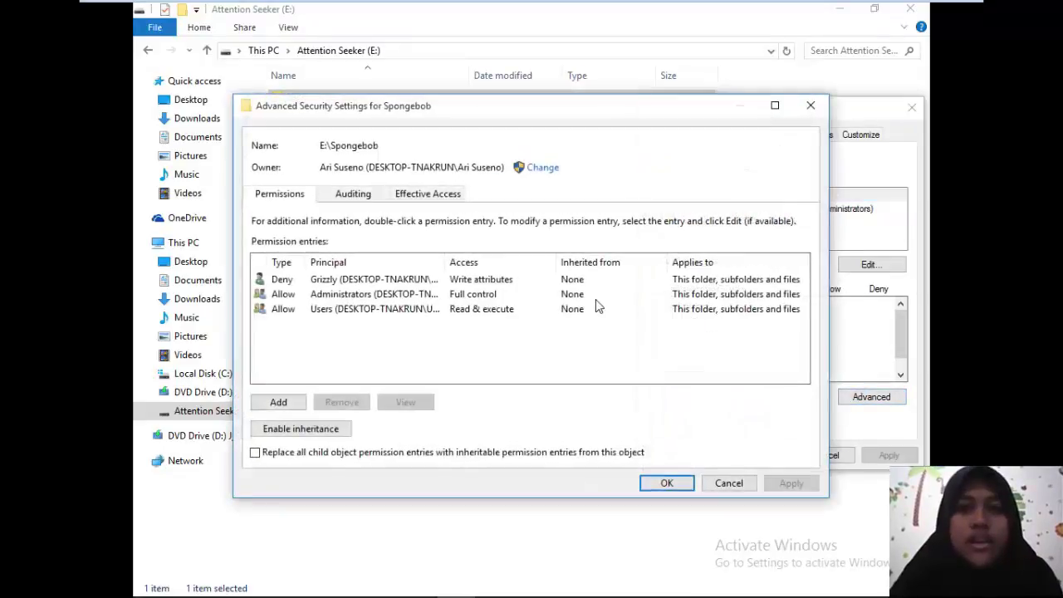
- Edit Grizzly's deny entry on E:\Spongebob to deny Delete instead of Write attributes, and close the folder's properties
left_click(522, 280)
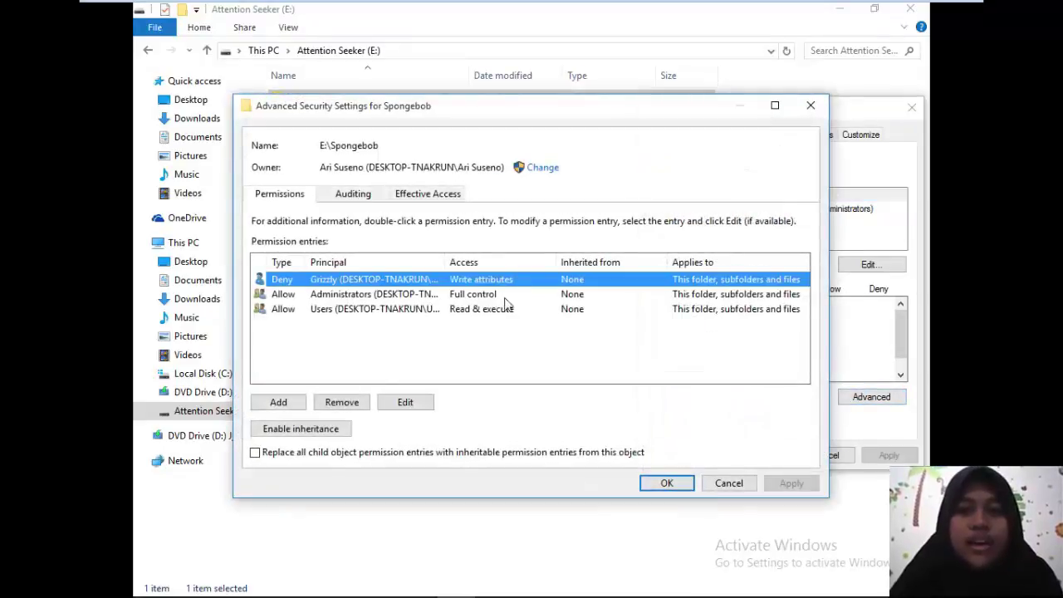
left_click(398, 404)
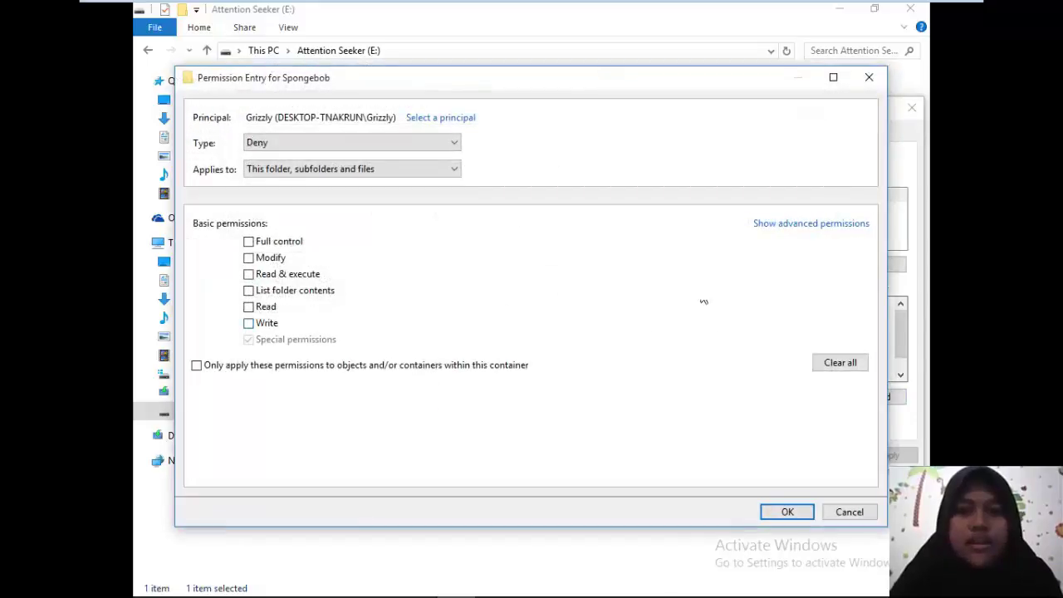
left_click(809, 224)
left_click(566, 290)
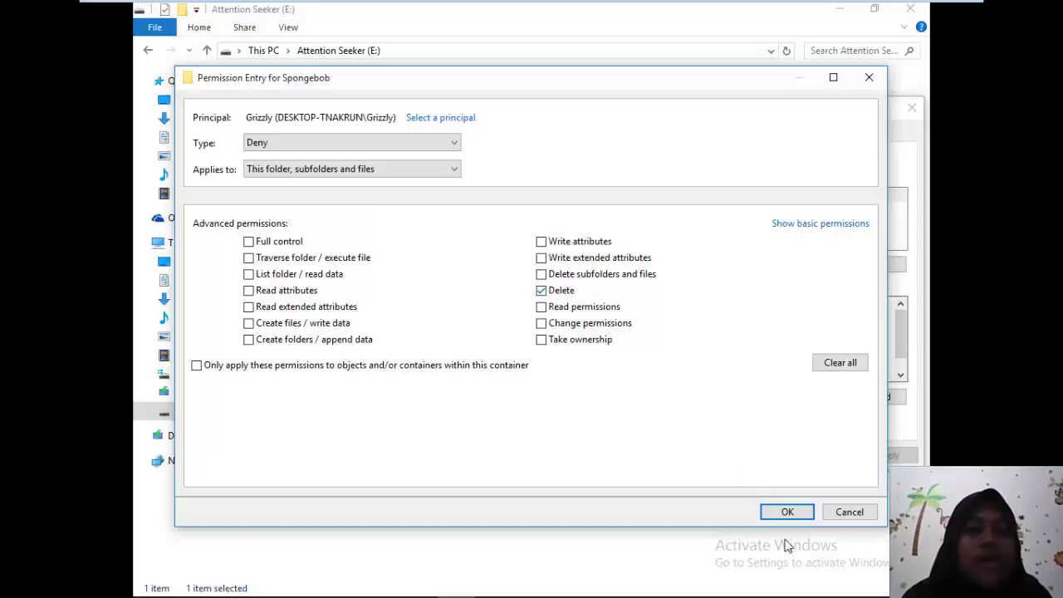
left_click(787, 512)
left_click(652, 490)
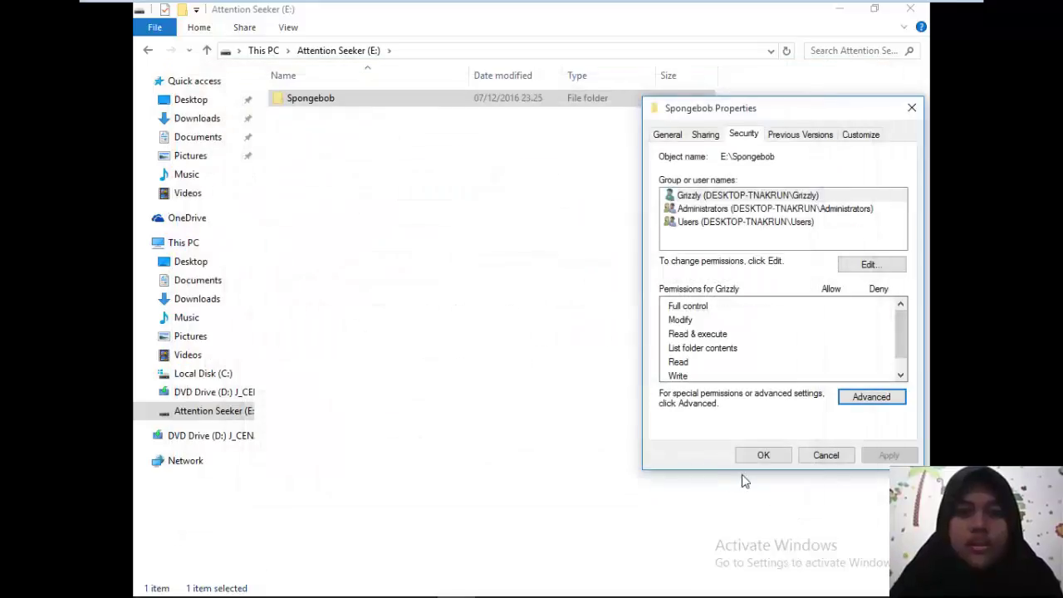
left_click(762, 455)
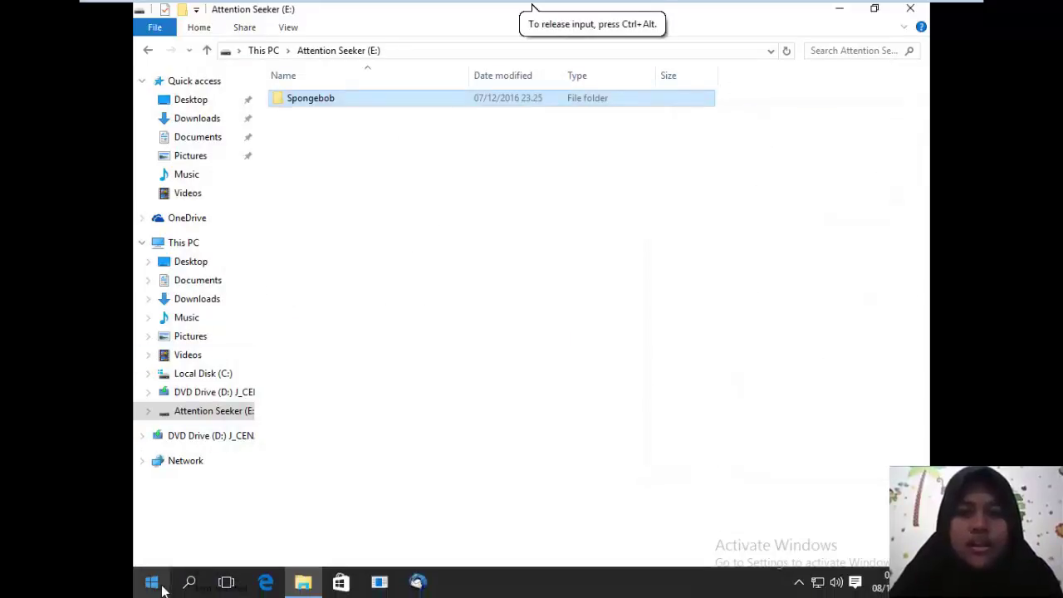
- Switch to the Grizzly account and sign in to test the Delete restriction
left_click(151, 591)
left_click(234, 140)
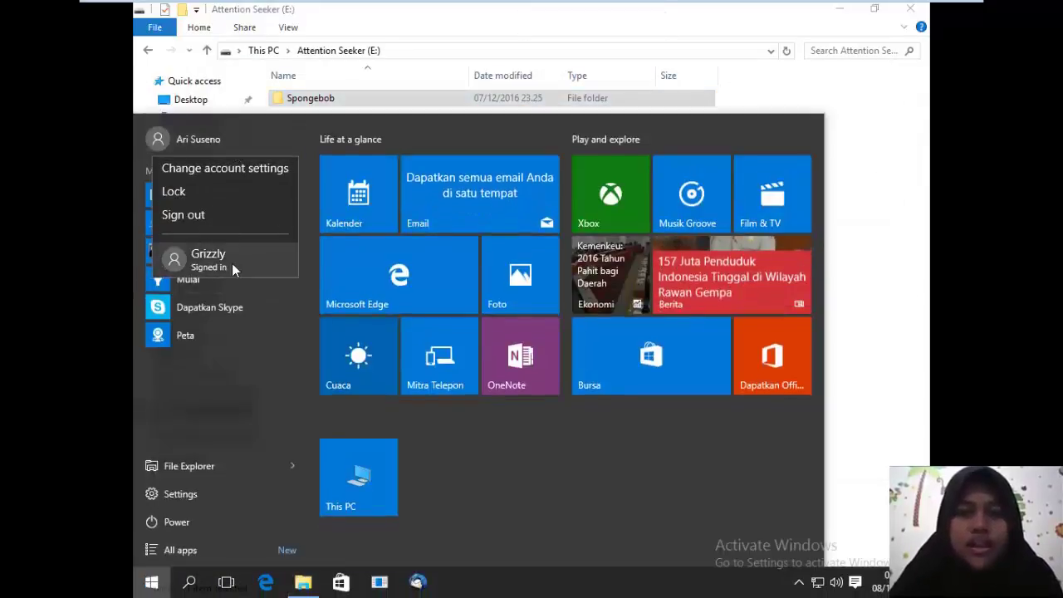
left_click(232, 263)
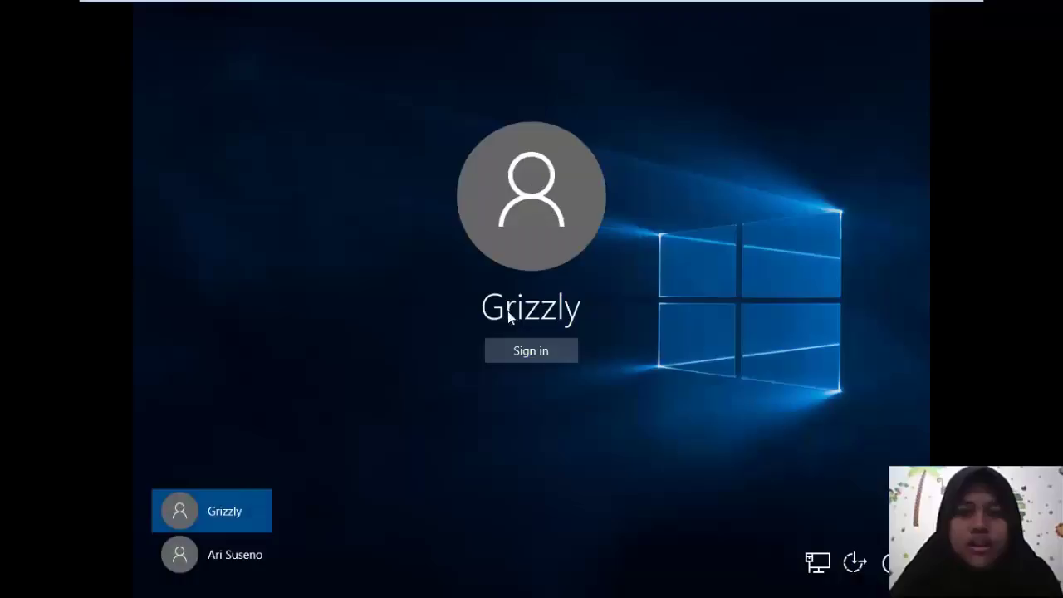
left_click(530, 351)
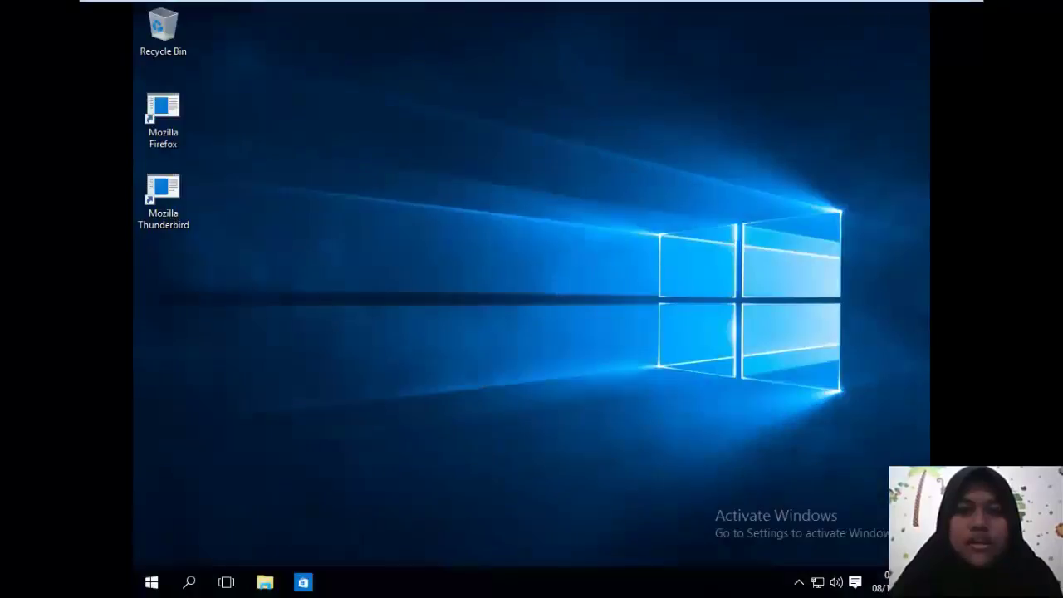
- Try to delete the Spongebob folder from Attention Seeker (E:) and decline the administrator request
left_click(264, 581)
left_click(434, 147)
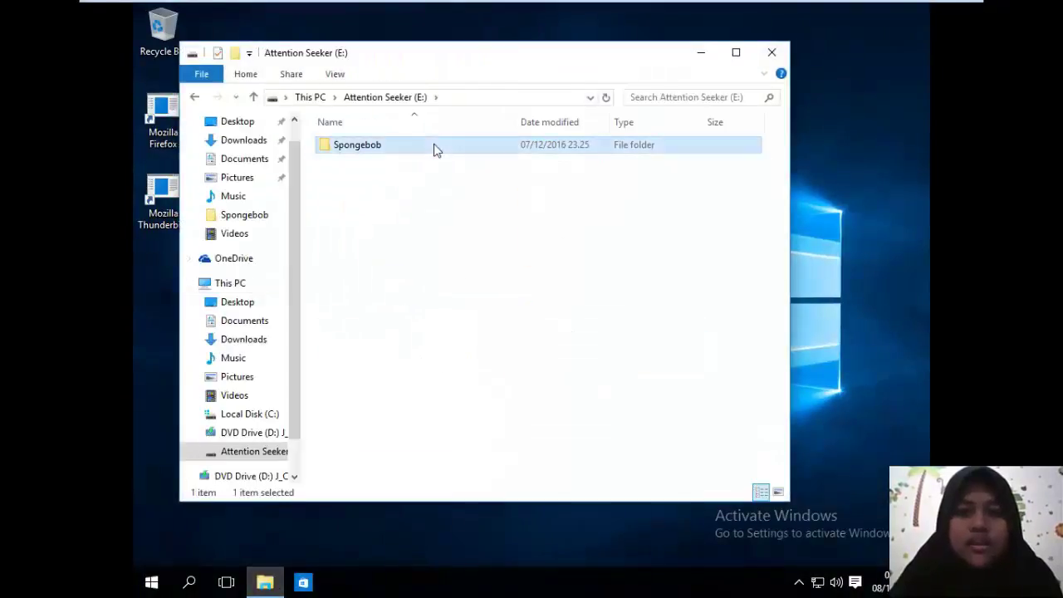
right_click(435, 146)
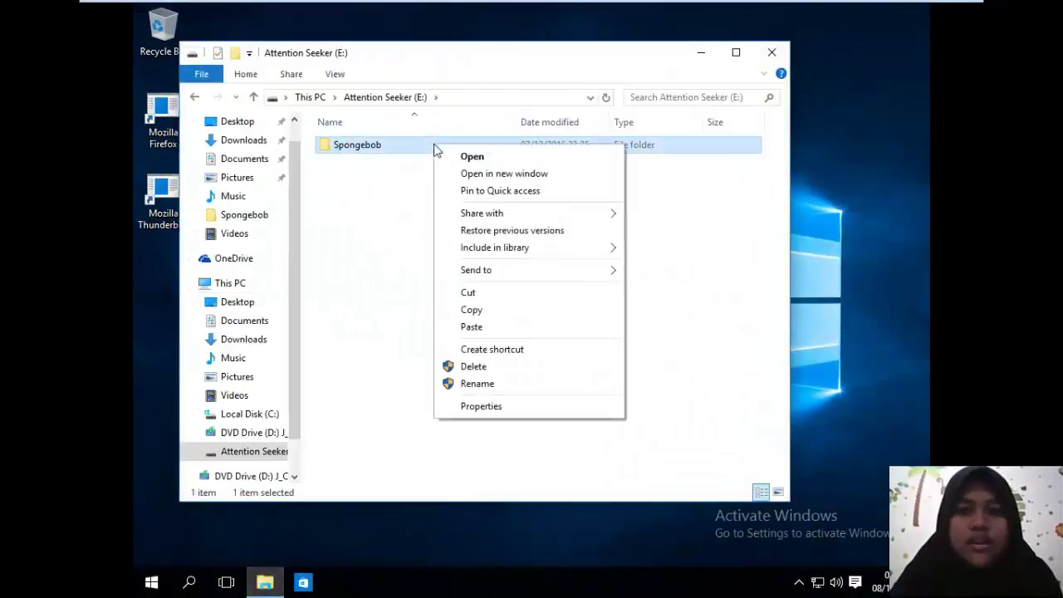
left_click(472, 368)
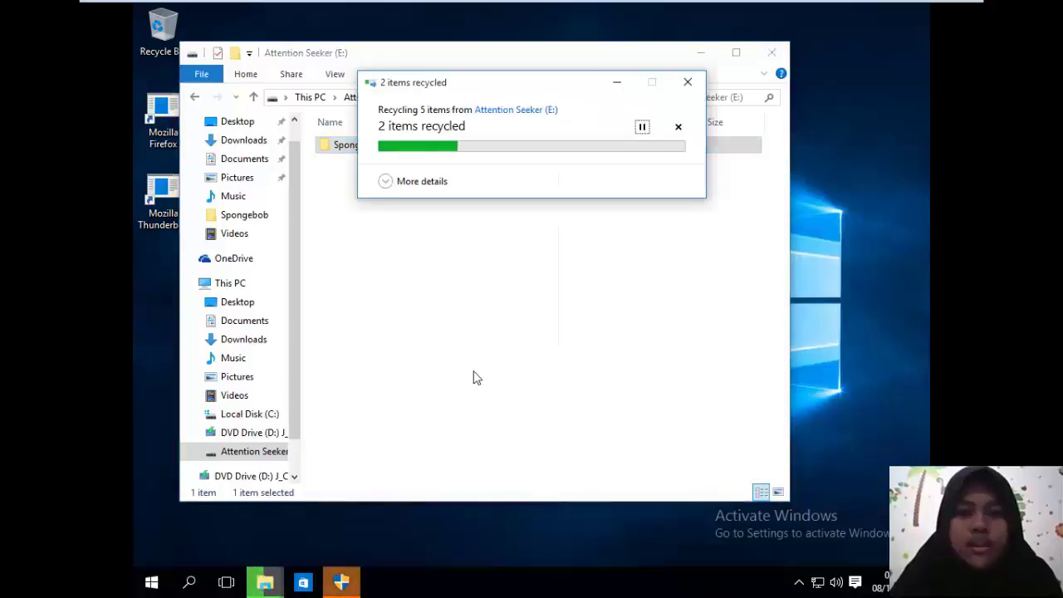
left_click(348, 584)
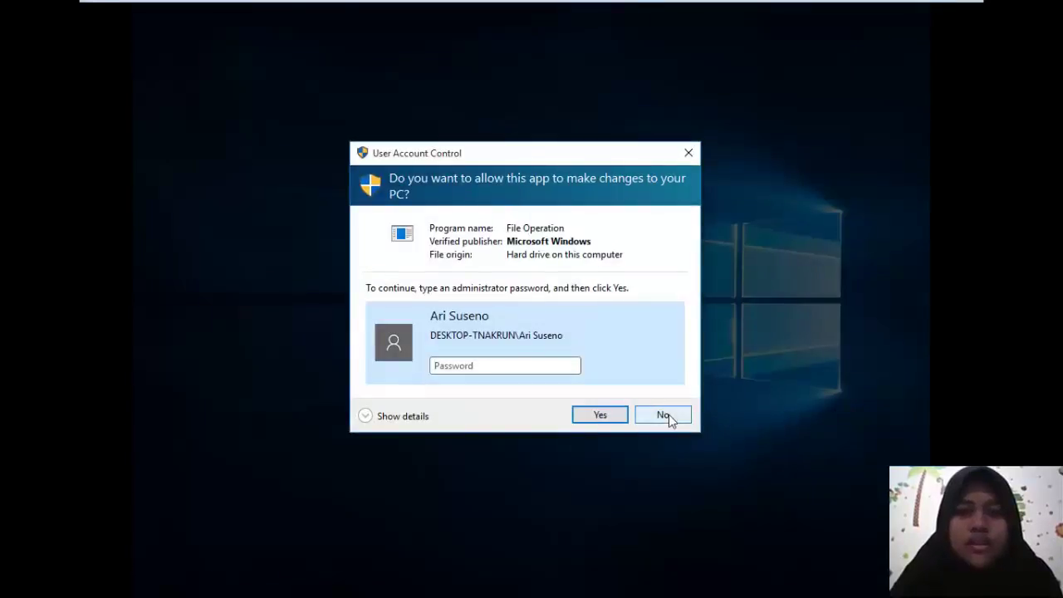
left_click(662, 415)
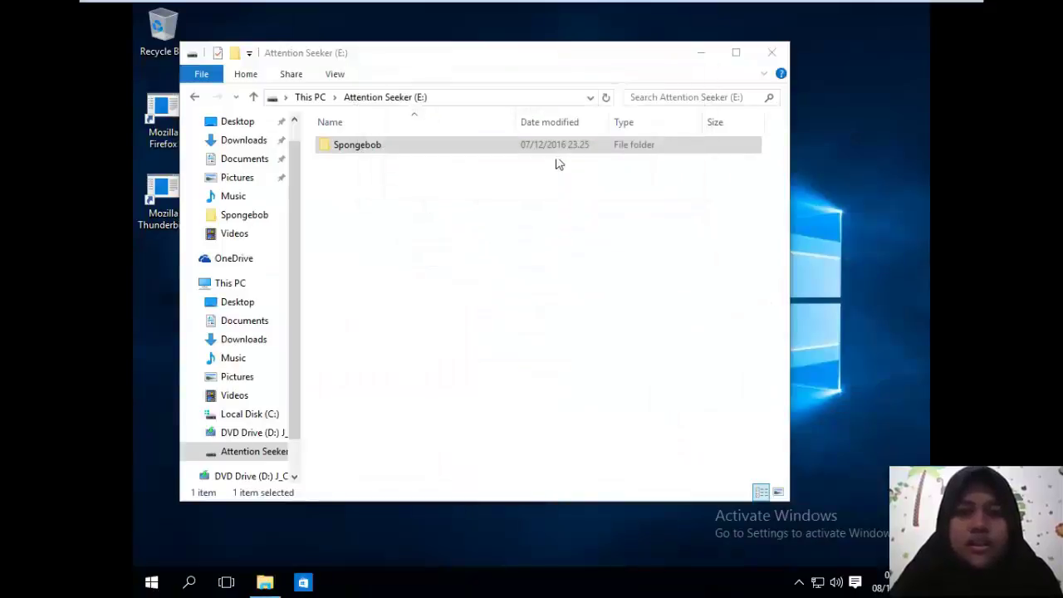
- Open the Spongebob folder, try to delete its Plankton subfolder and decline the administrator request
double_click(557, 146)
left_click(557, 147)
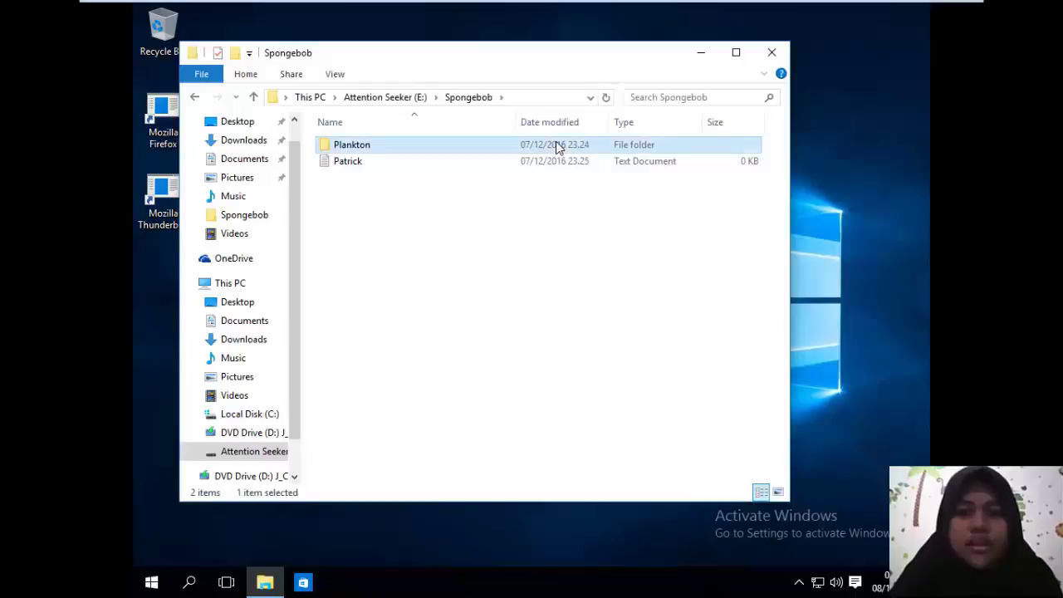
right_click(556, 146)
left_click(588, 368)
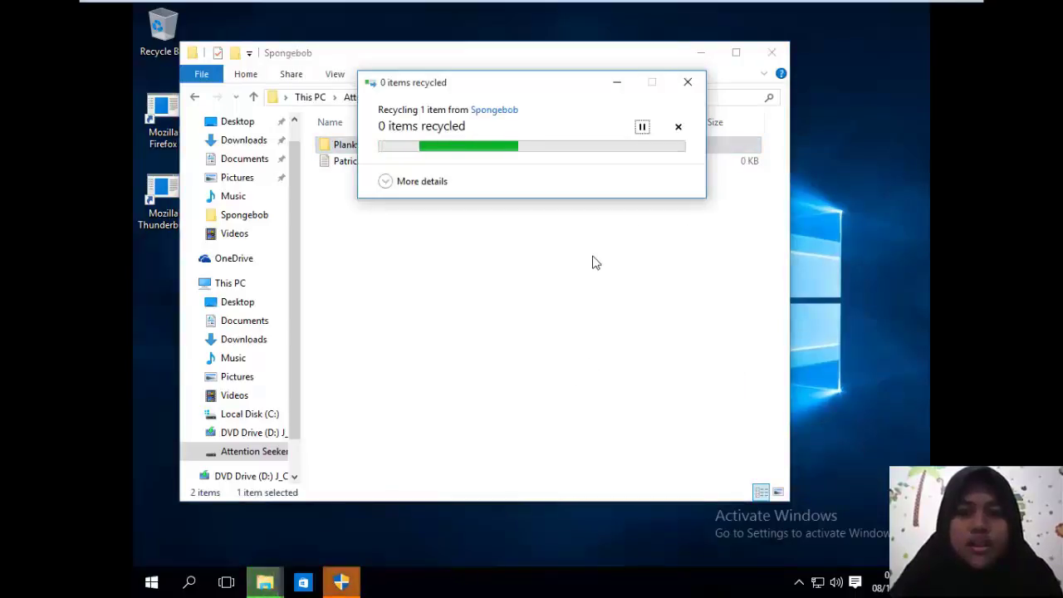
left_click(340, 583)
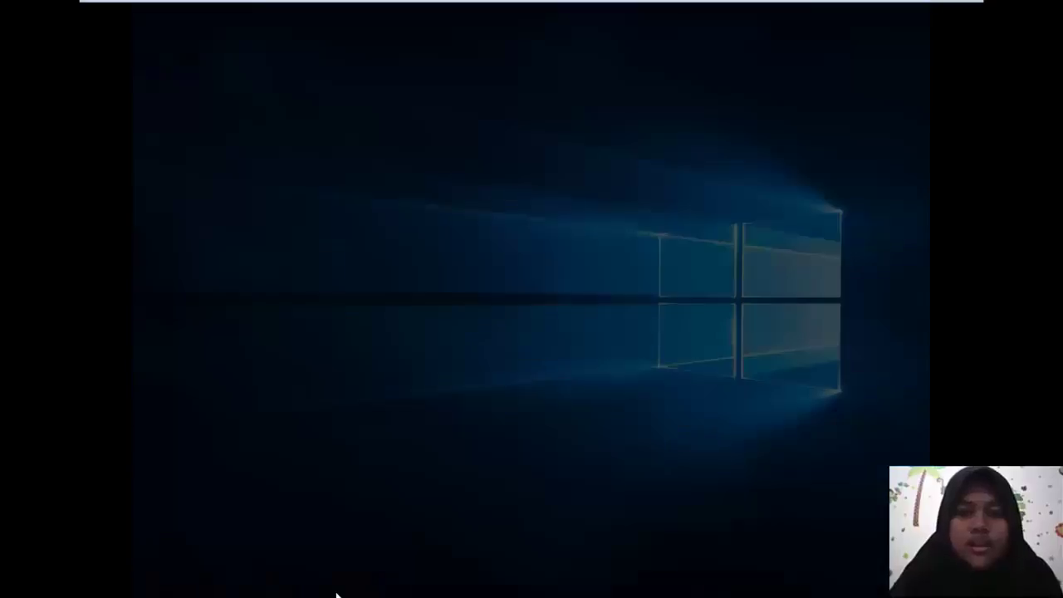
left_click(680, 412)
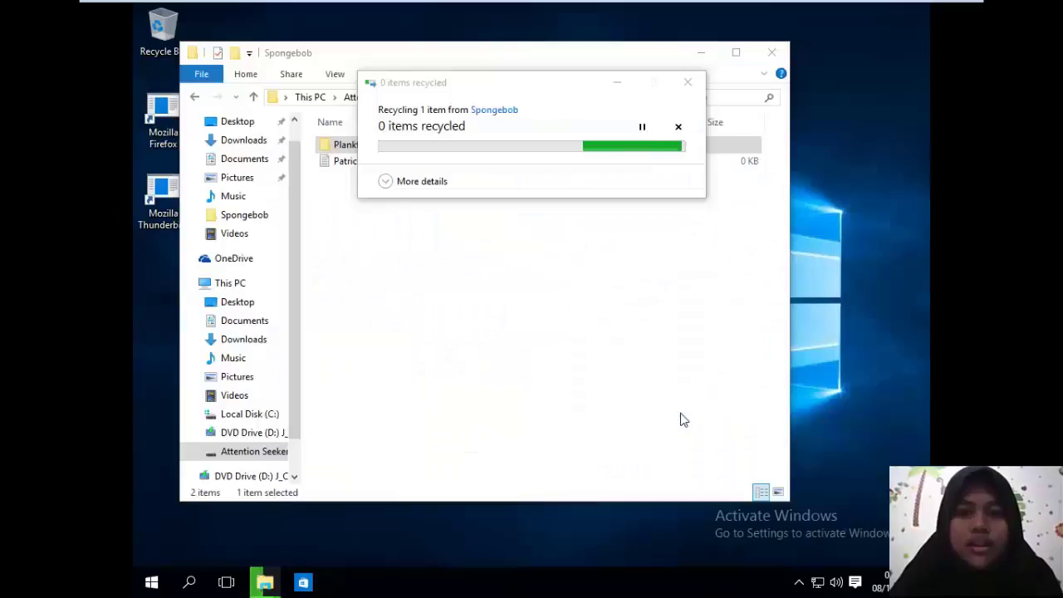
- Try to delete the Patrick text document in the Spongebob folder and decline the administrator request
left_click(540, 162)
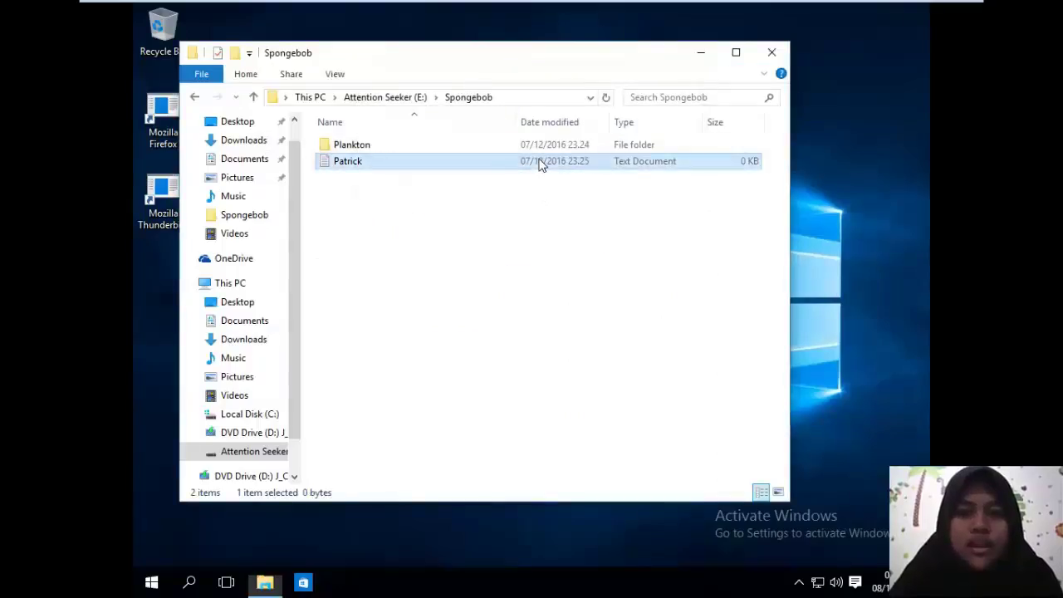
right_click(540, 162)
left_click(579, 341)
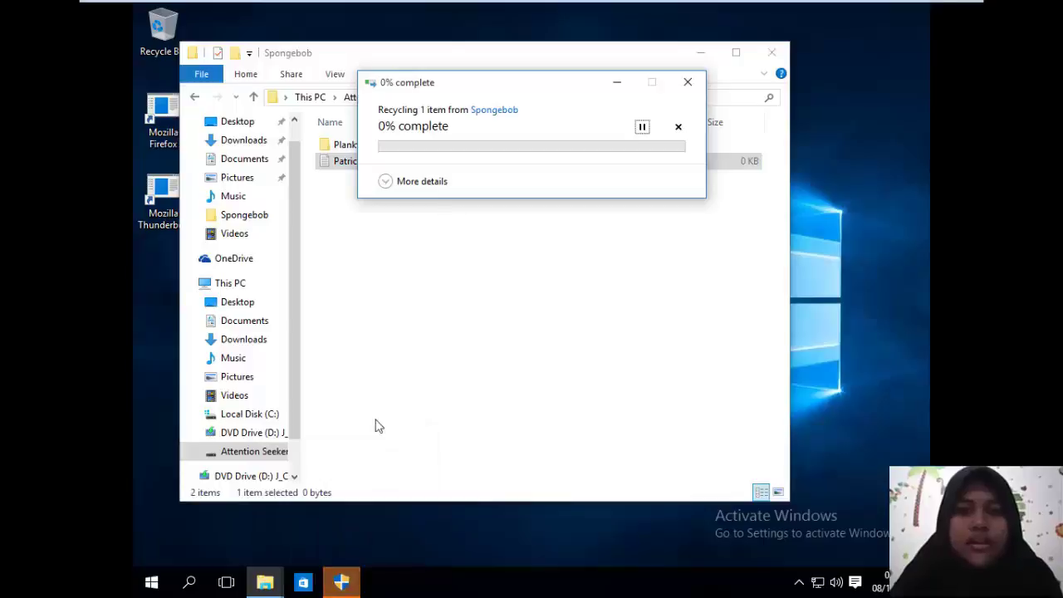
left_click(338, 581)
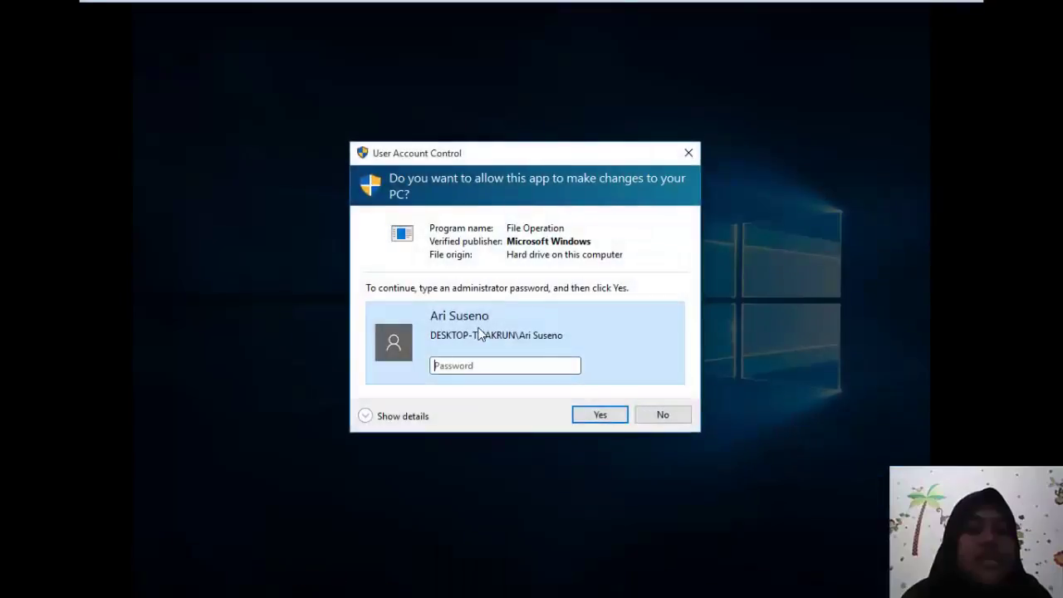
left_click(662, 414)
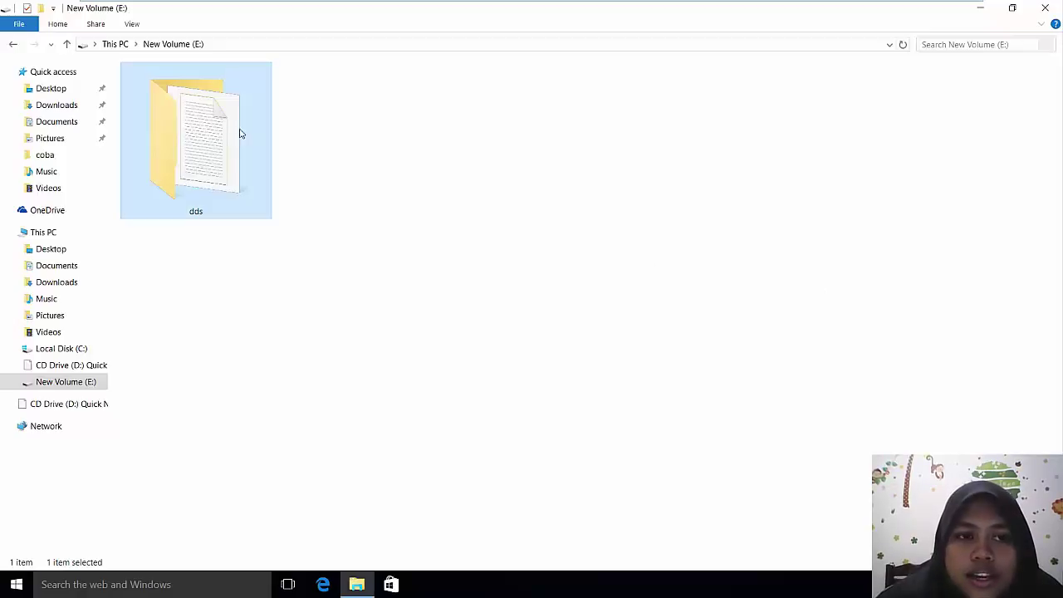
- Deny Delete subfolders and files to tamu1 on E:\dds, save the advanced security settings and close the folder's properties
left_click(554, 267)
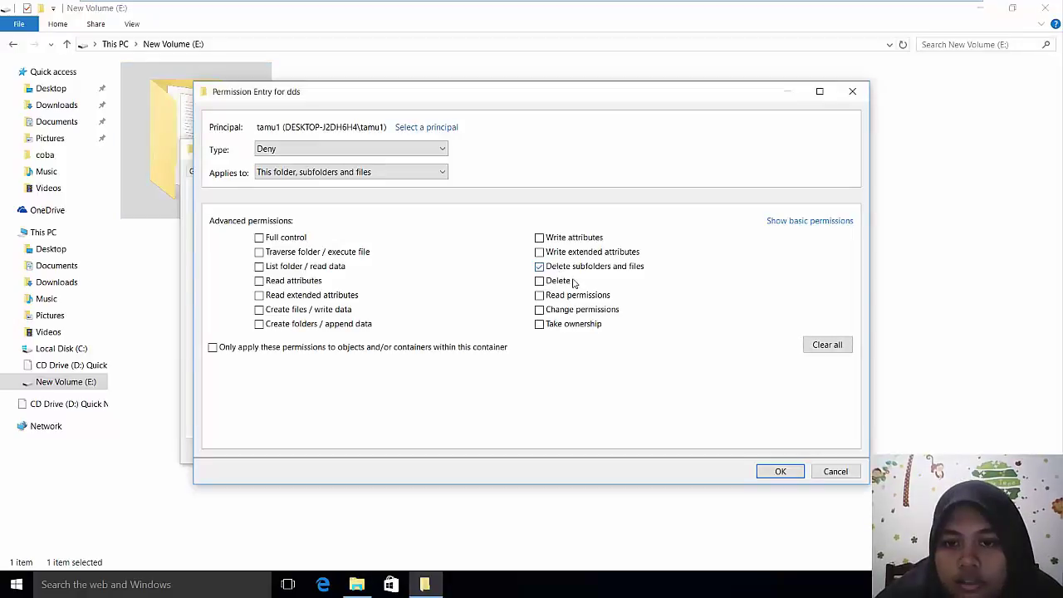
left_click(778, 473)
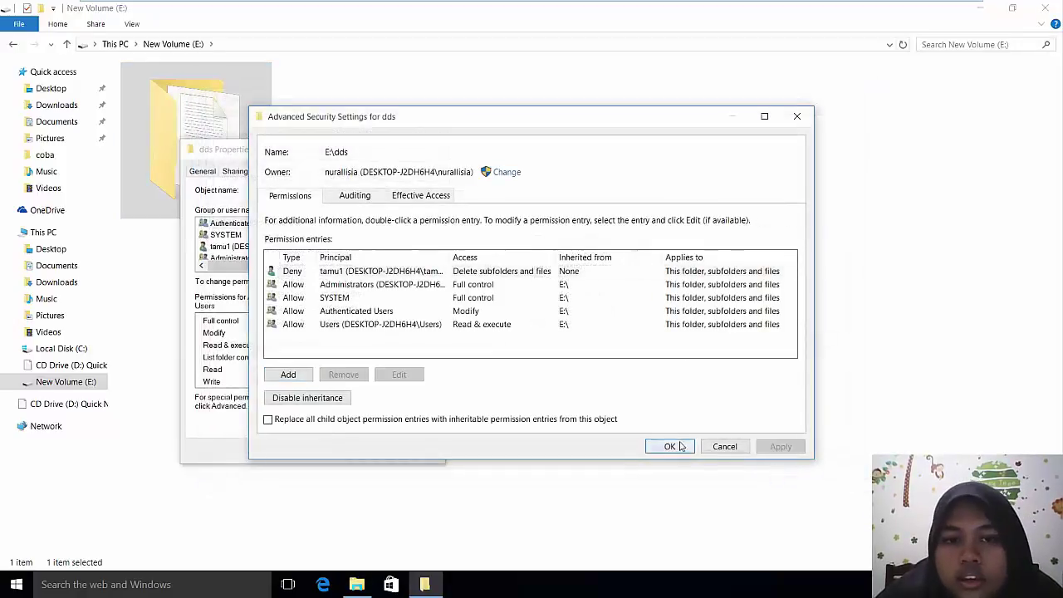
left_click(670, 448)
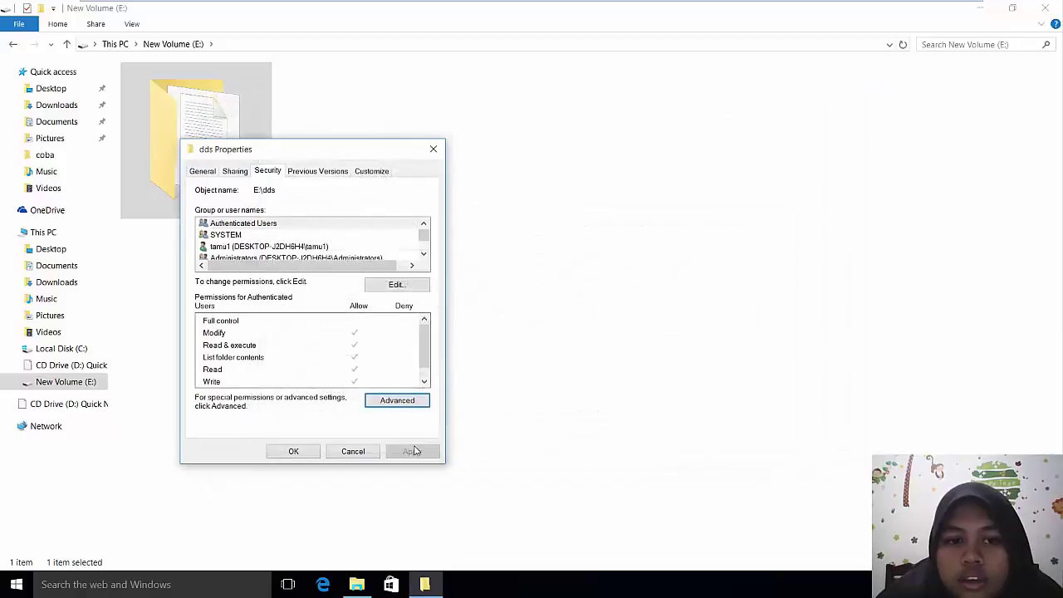
left_click(293, 451)
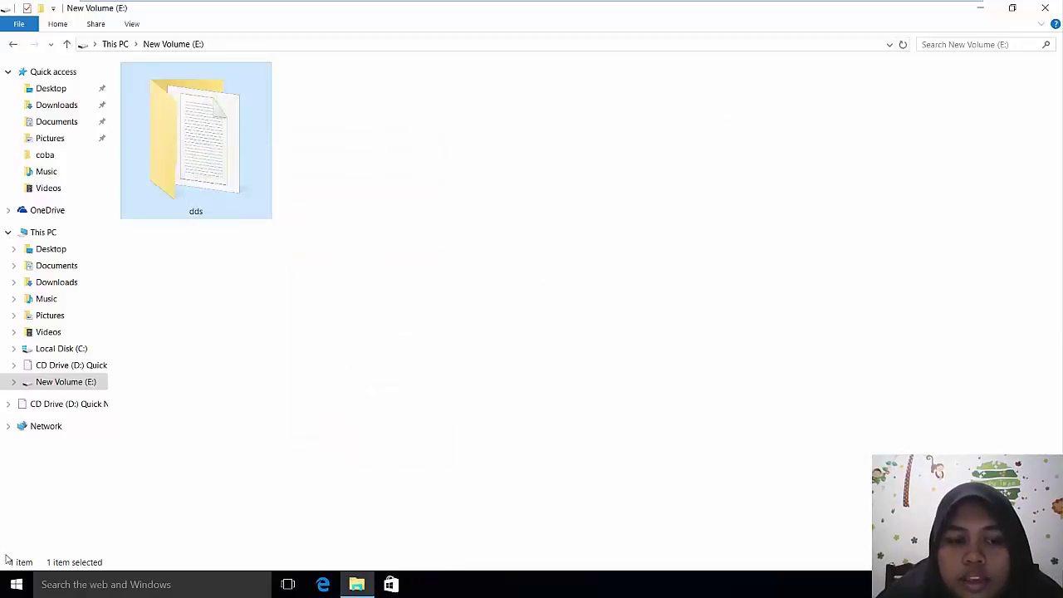
- Switch to the tamu1 account to test the restriction on E:\dds
left_click(16, 584)
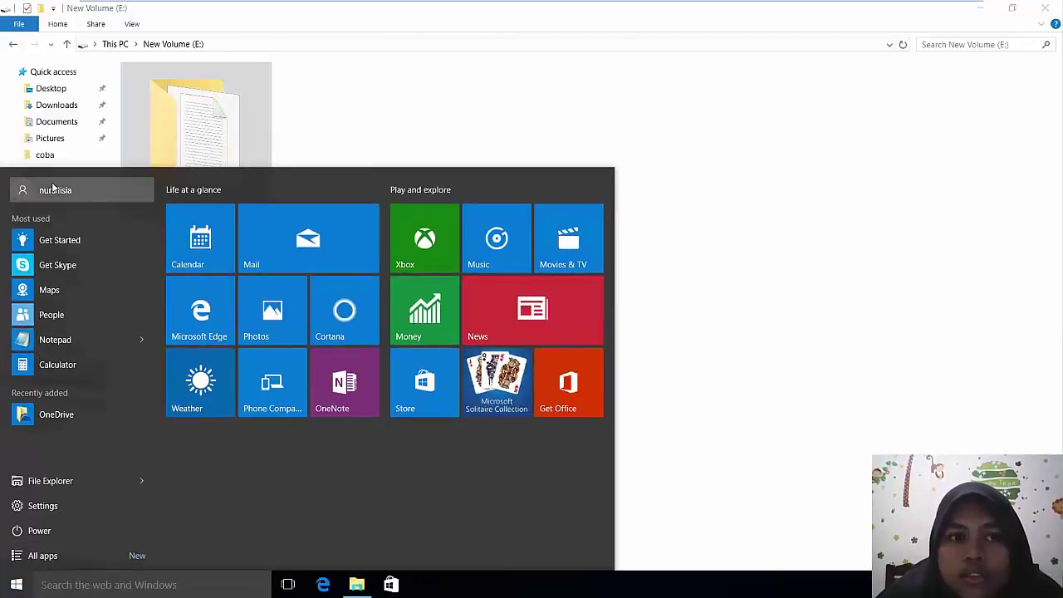
left_click(53, 190)
left_click(126, 295)
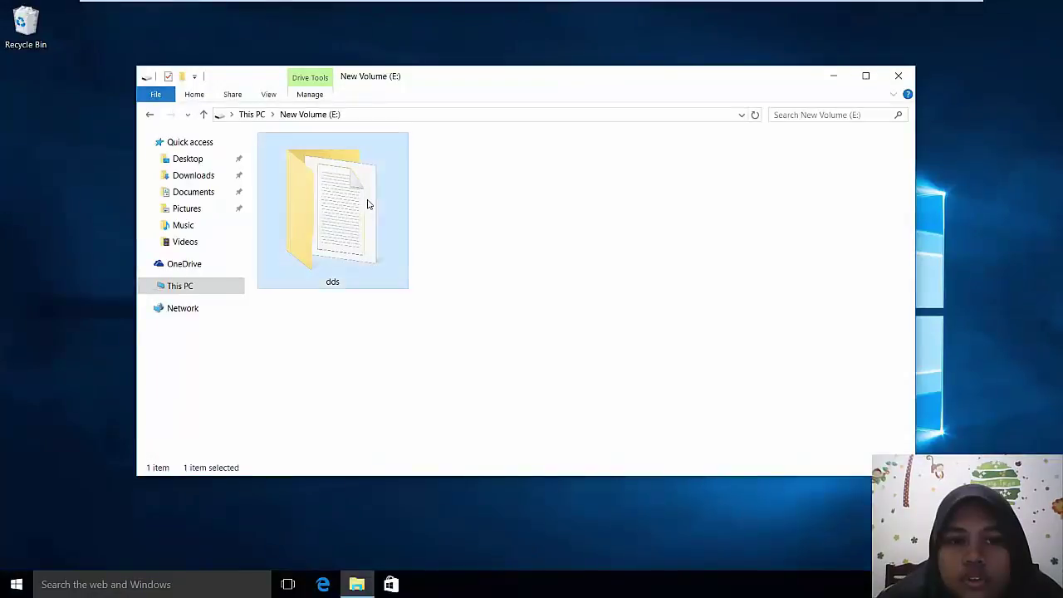
- Try to delete the dds folder from New Volume (E:) and dismiss the request for administrator permission
right_click(369, 204)
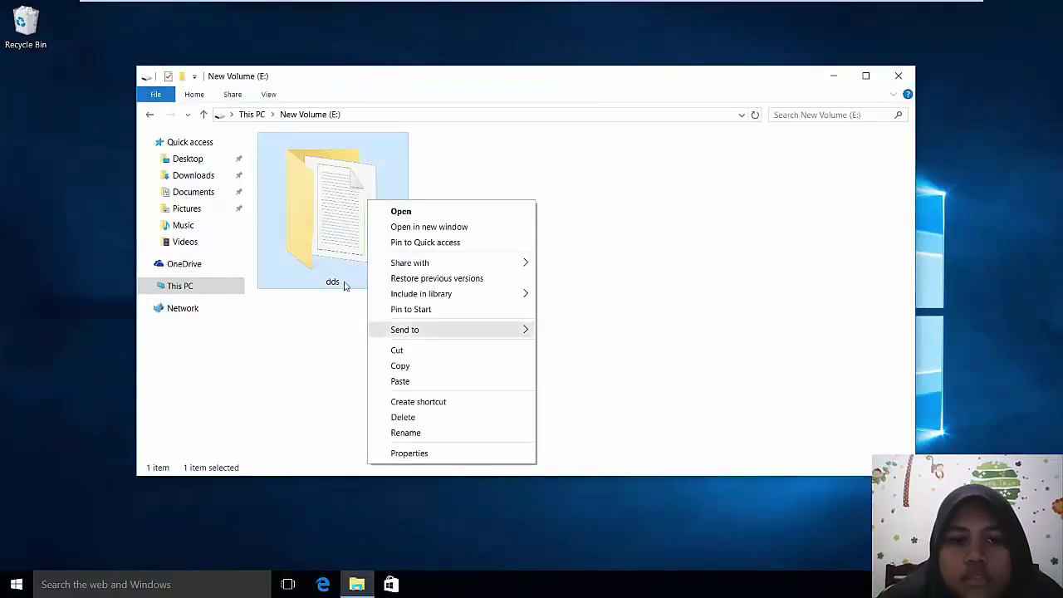
left_click(402, 418)
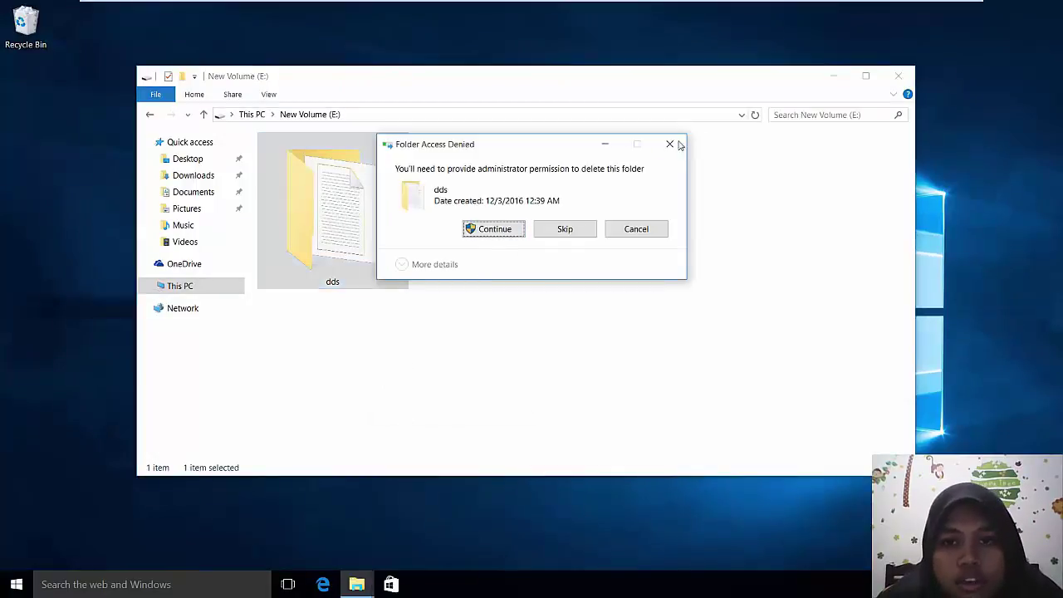
key("Escape")
- Open the dds folder, check that New Text Document opens, and delete that file and the coba subfolder
double_click(385, 235)
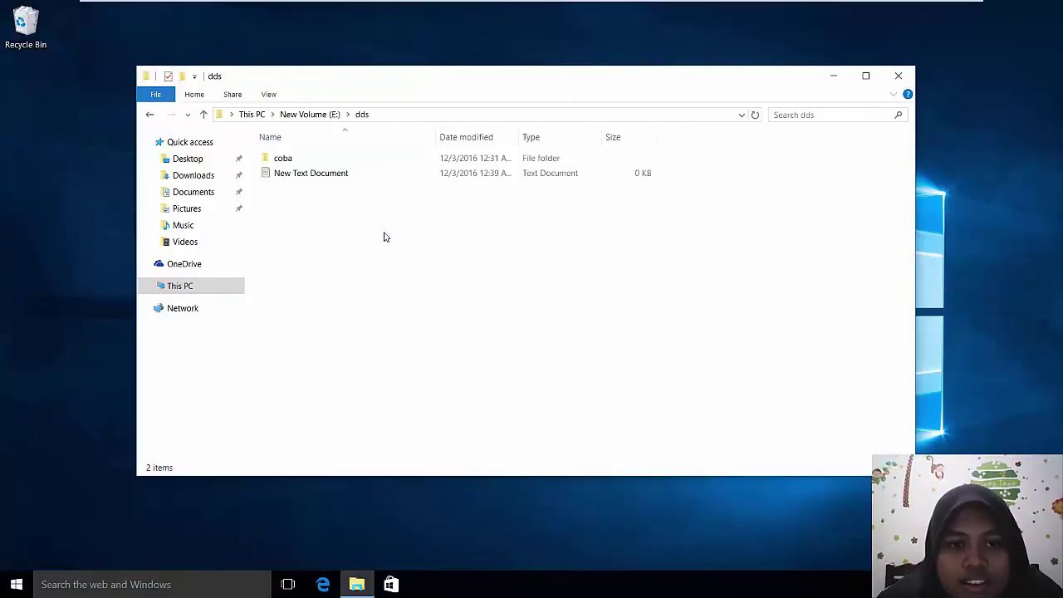
double_click(318, 173)
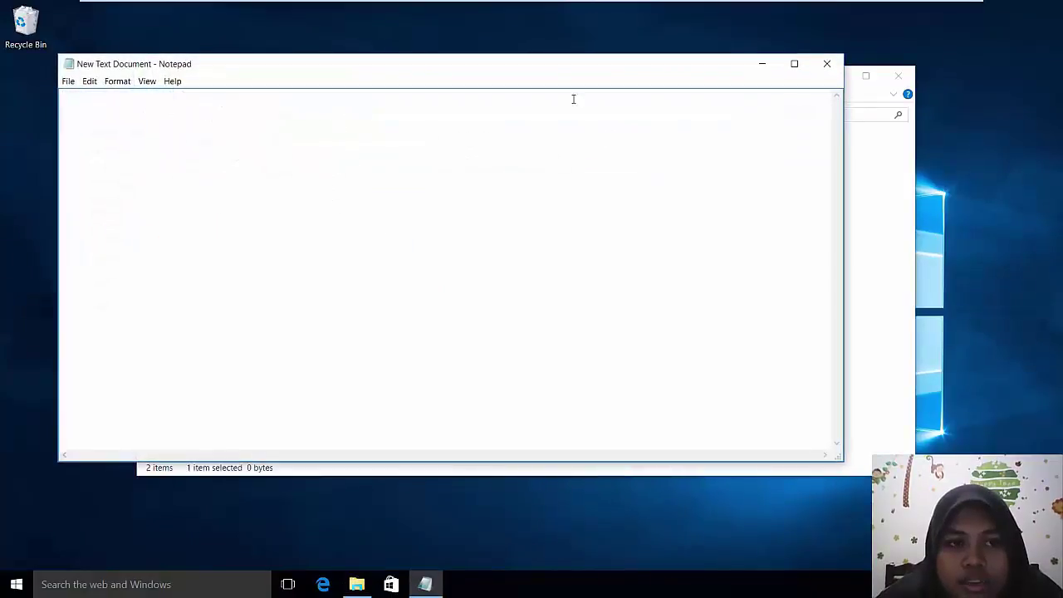
left_click(823, 65)
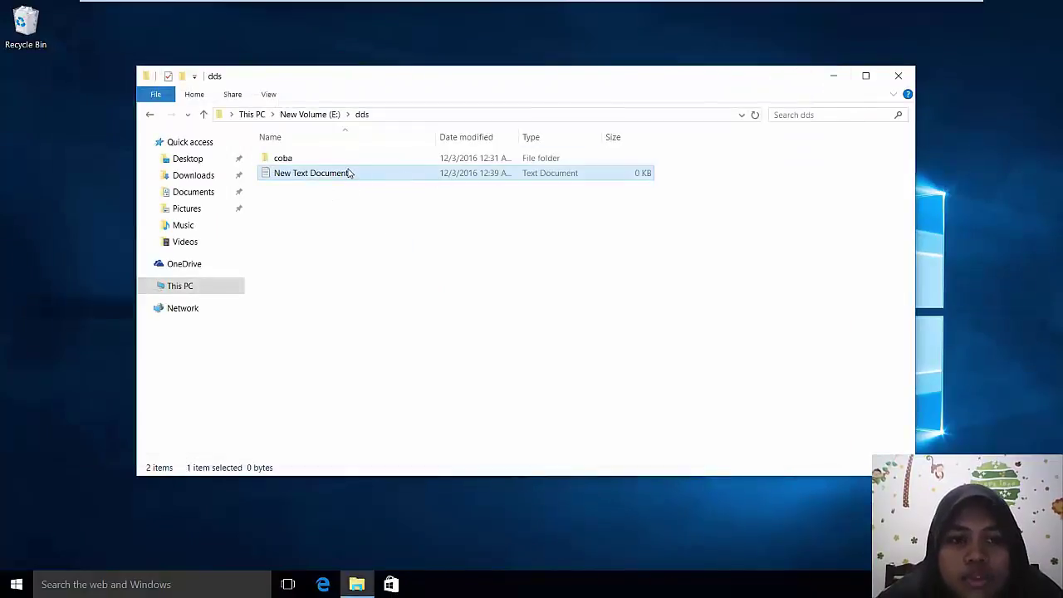
key("Delete")
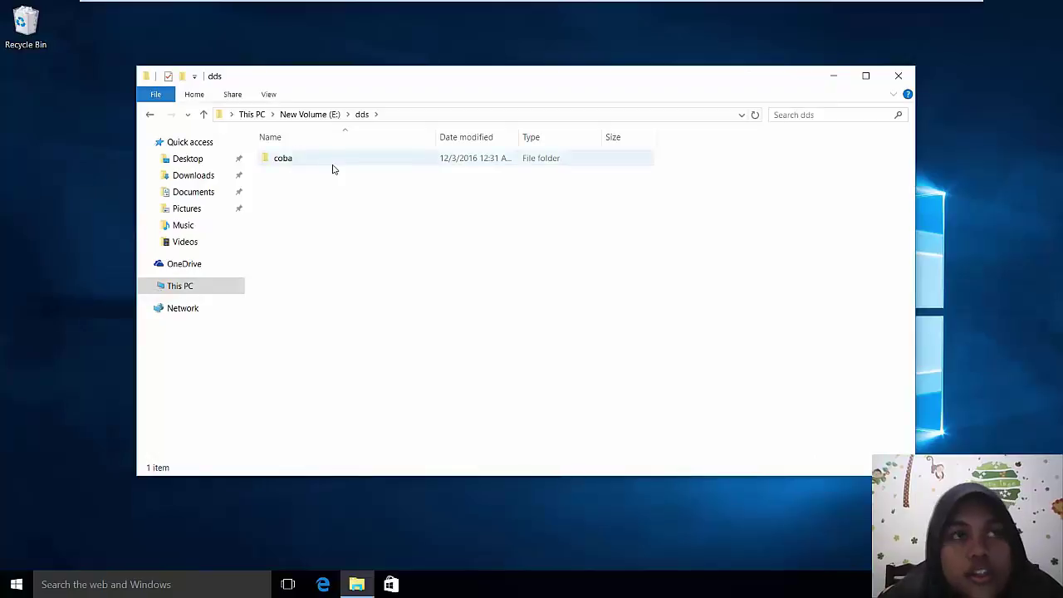
left_click(325, 165)
key("Delete")
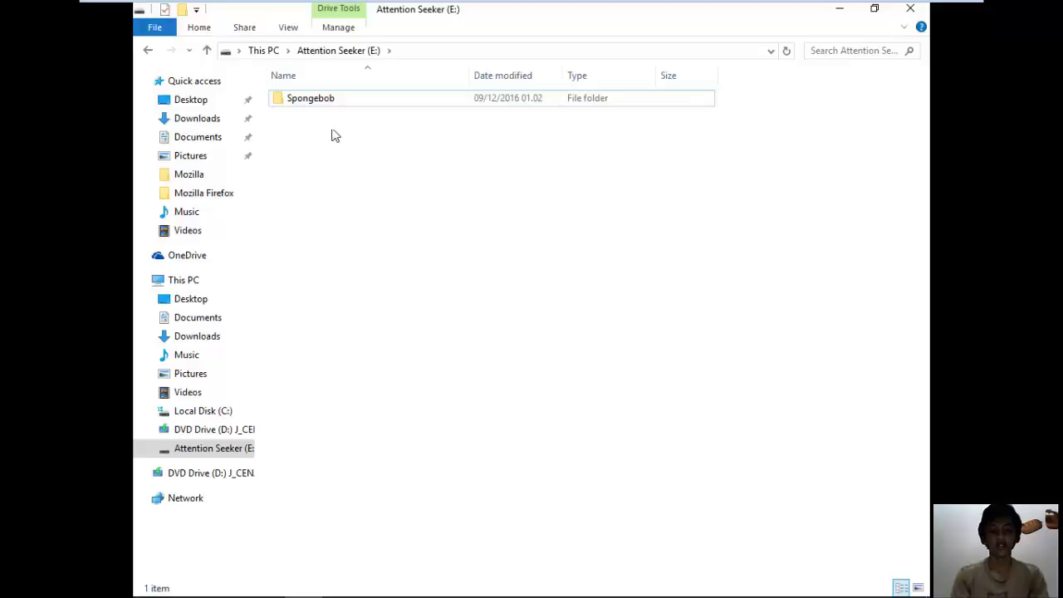
- Edit Grizzly's advanced permission entry on E:\Spongebob as a Deny entry with Read permissions selected and Take ownership cleared
left_click(381, 105)
right_click(382, 105)
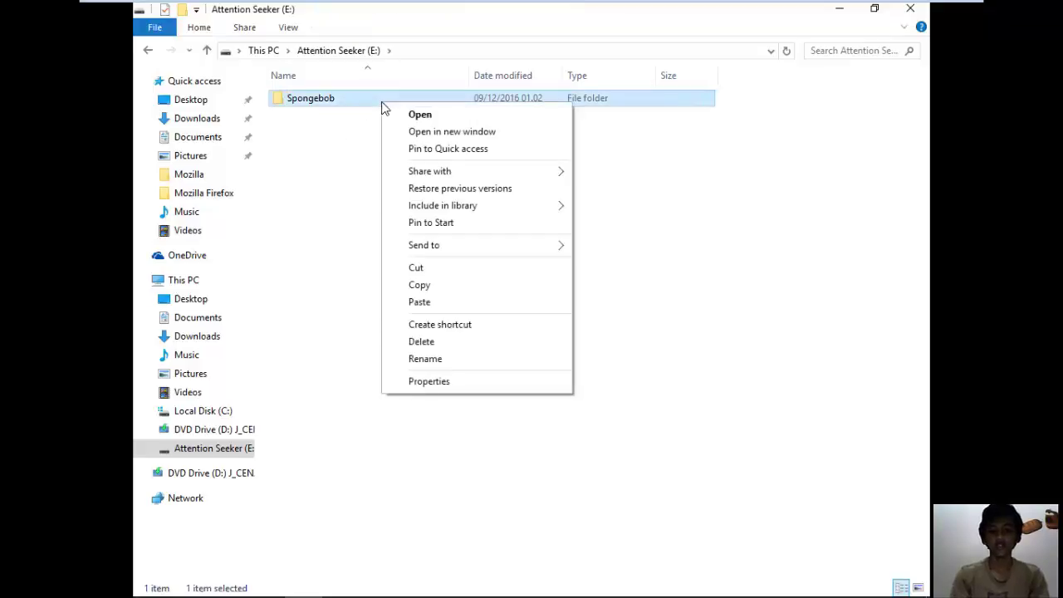
left_click(430, 380)
left_click(489, 140)
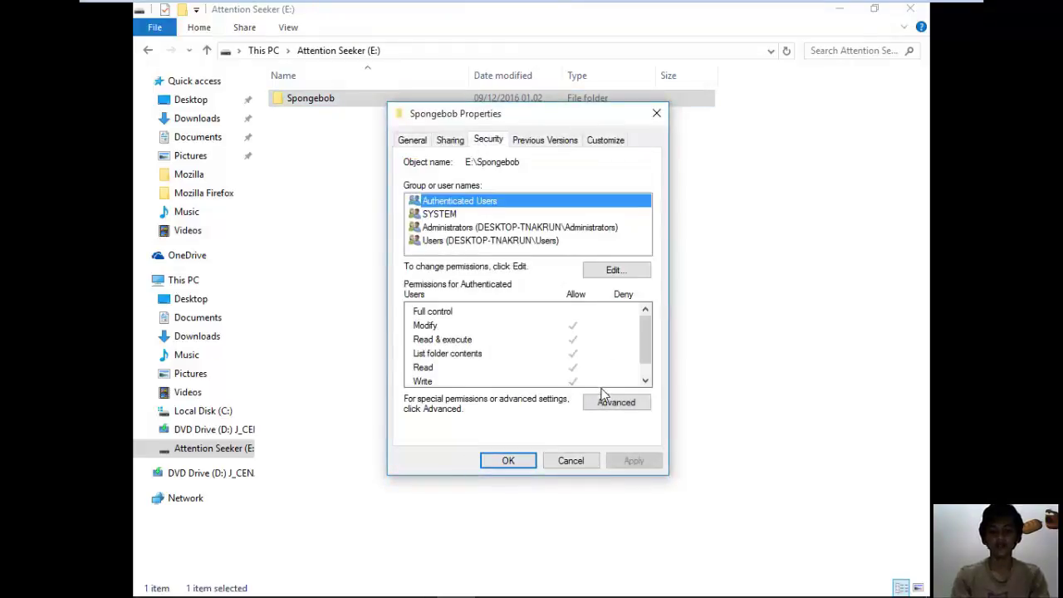
left_click(614, 402)
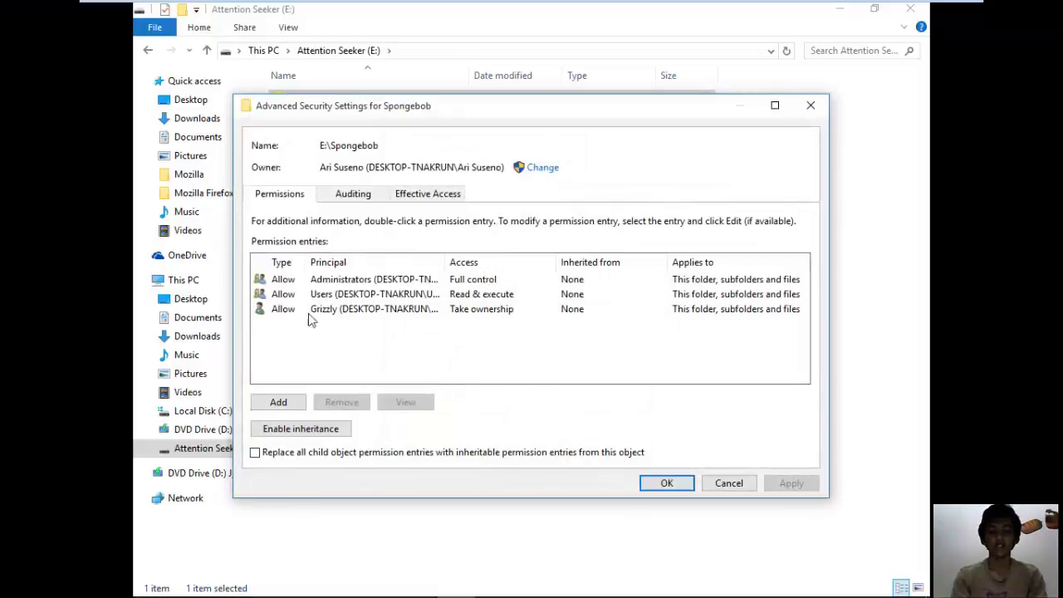
left_click(390, 314)
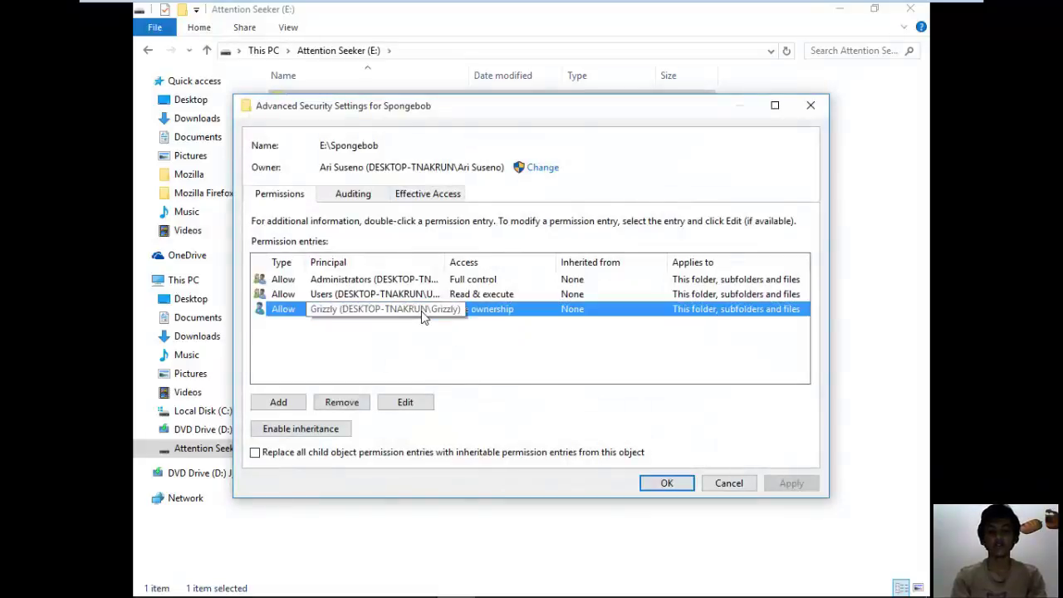
left_click(405, 403)
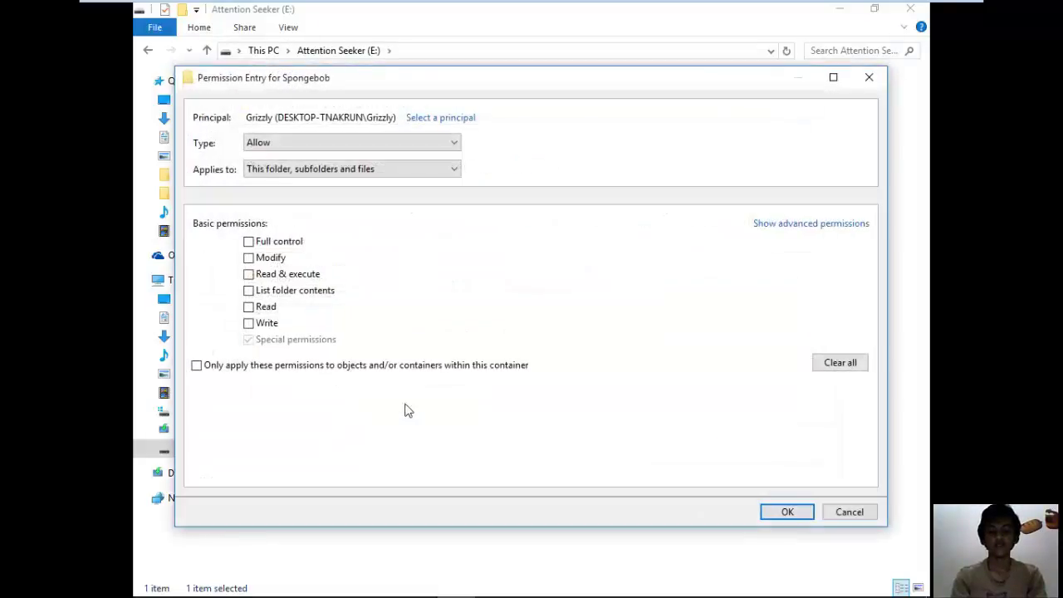
left_click(787, 226)
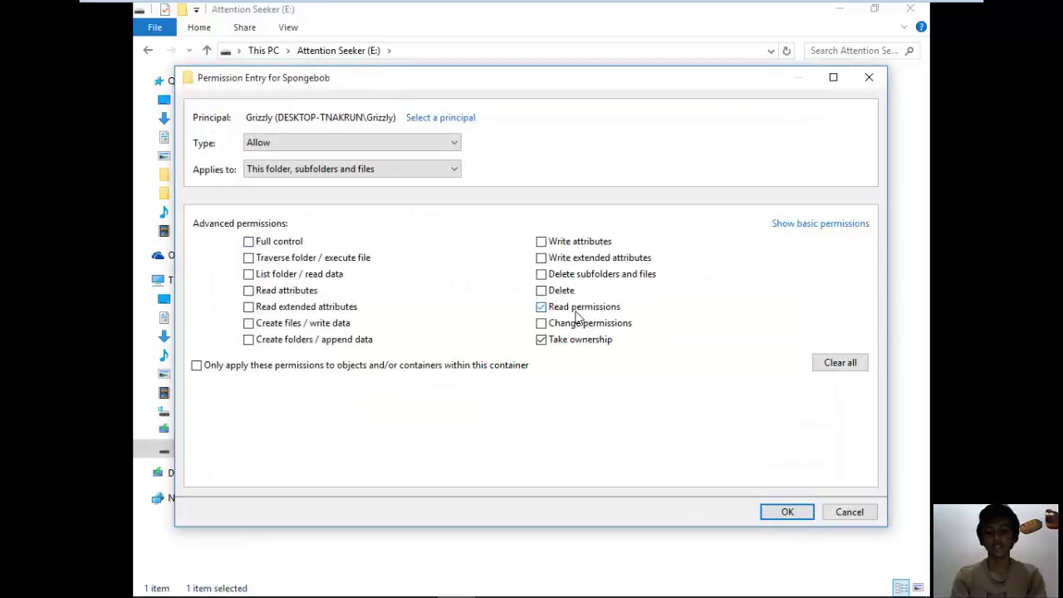
left_click(571, 341)
mouse_move(890, 8)
left_click(451, 149)
left_click(434, 166)
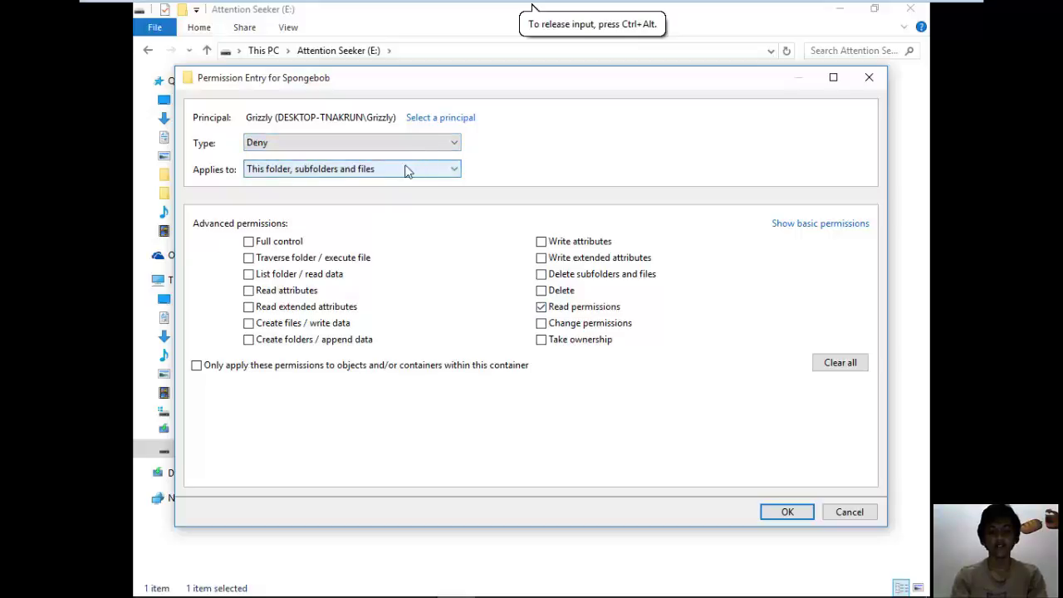
- Apply Grizzly's deny entry to Files only, save and confirm the advanced settings, and close the Spongebob folder's properties
left_click(395, 171)
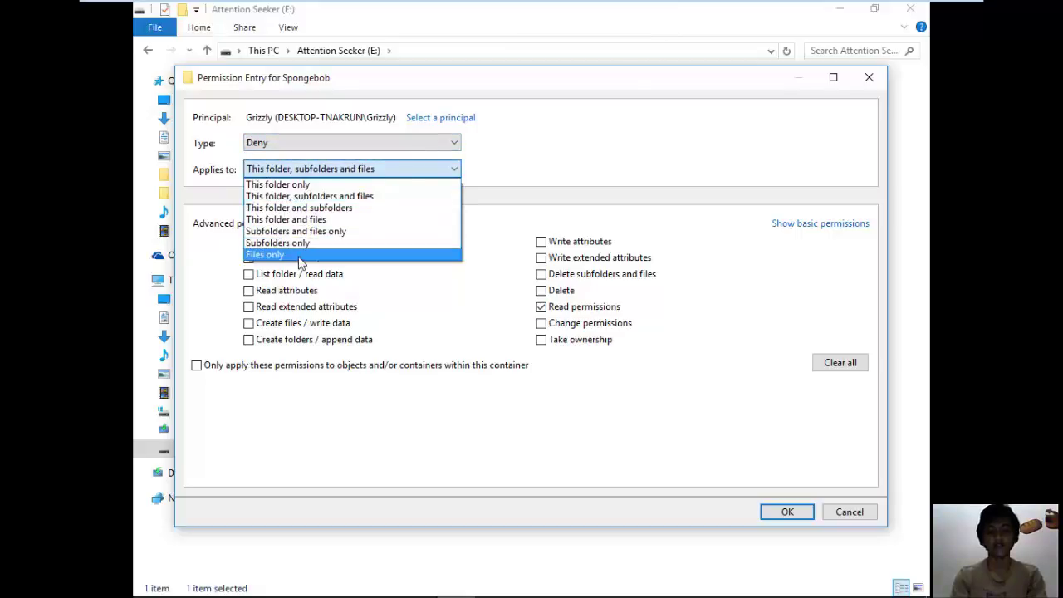
left_click(300, 256)
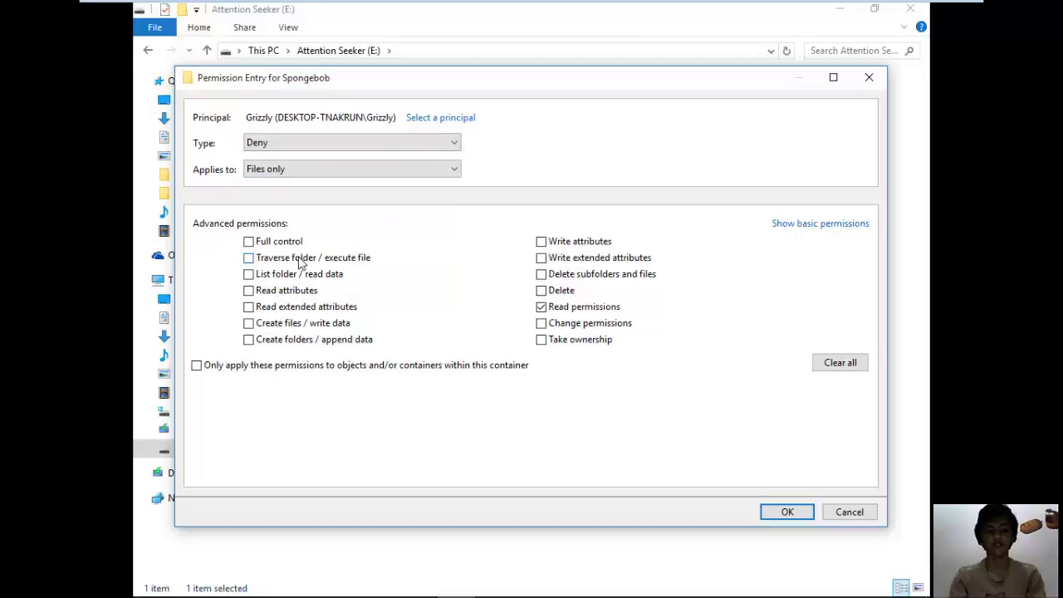
left_click(787, 511)
left_click(666, 483)
left_click(607, 383)
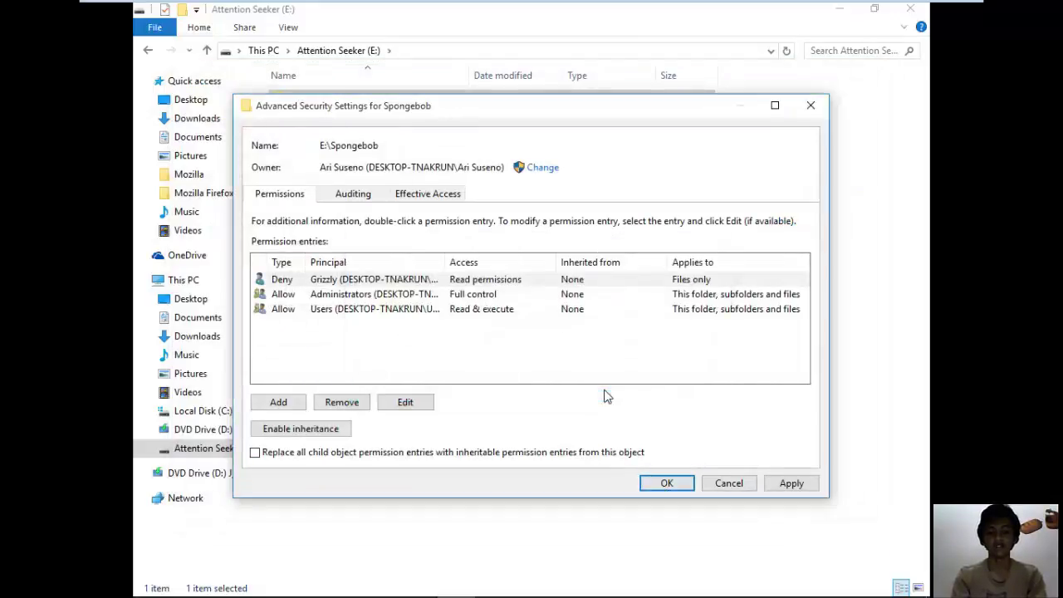
left_click(505, 458)
- Switch to the Grizzly account and sign in to test the Read permissions restriction
left_click(151, 581)
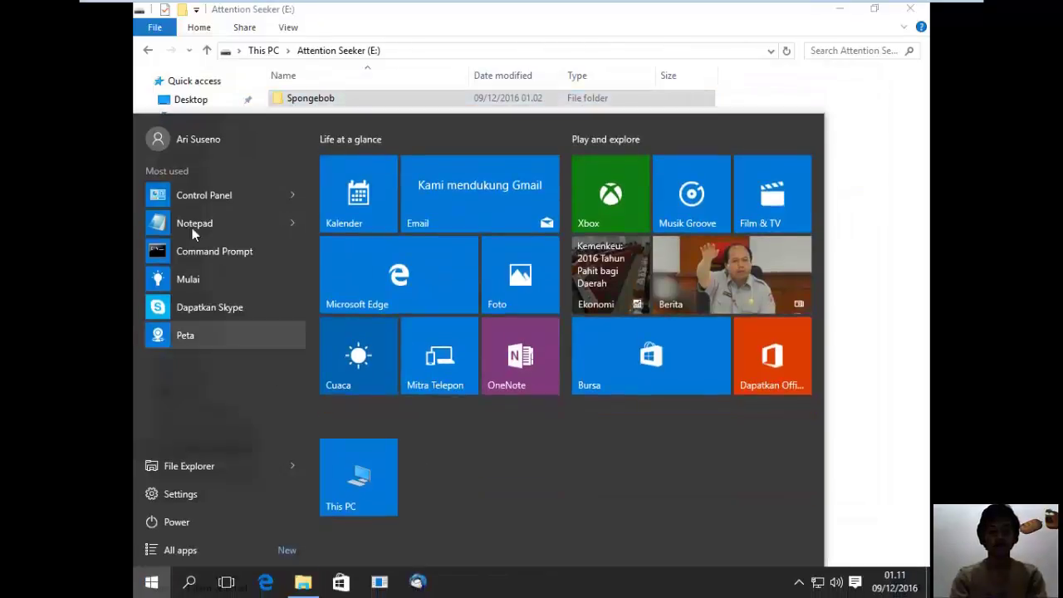
left_click(199, 138)
left_click(221, 258)
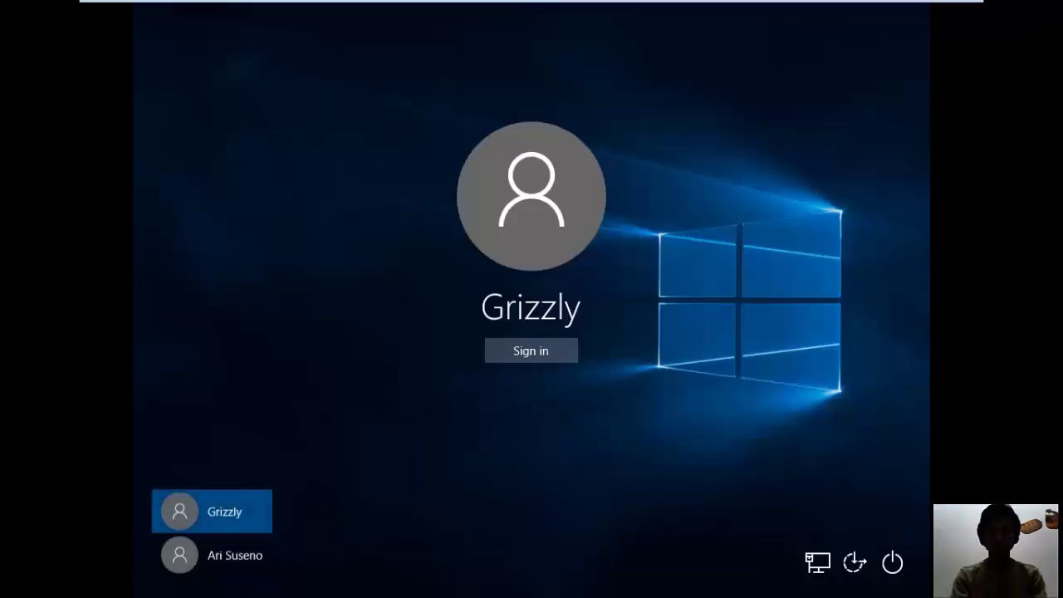
key("Return")
- Browse to the Spongebob folder on Attention Seeker (E:) and try to open the Patrick text document
left_click(267, 584)
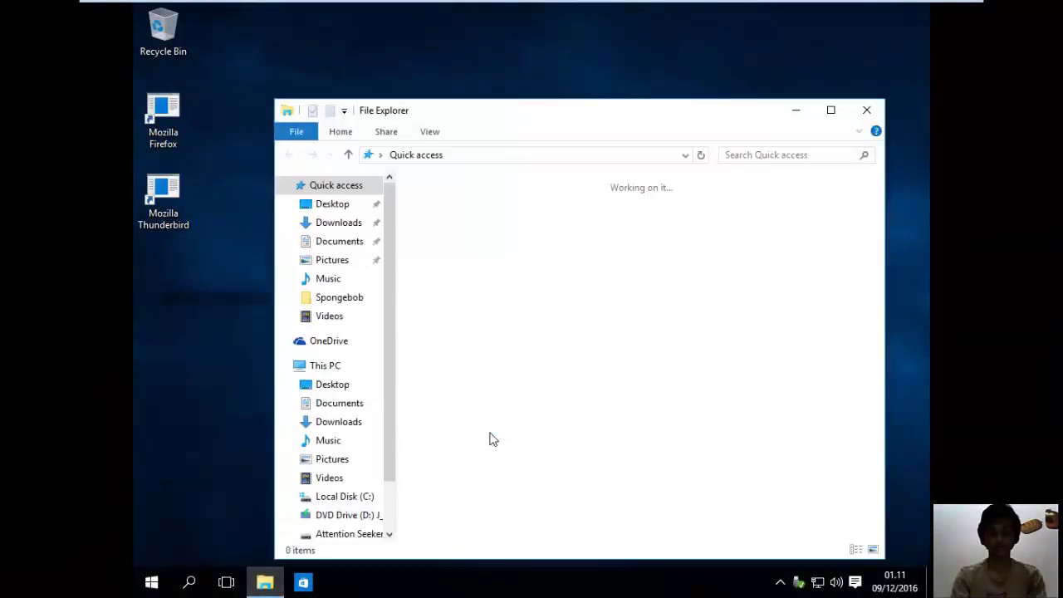
left_click(332, 367)
double_click(682, 395)
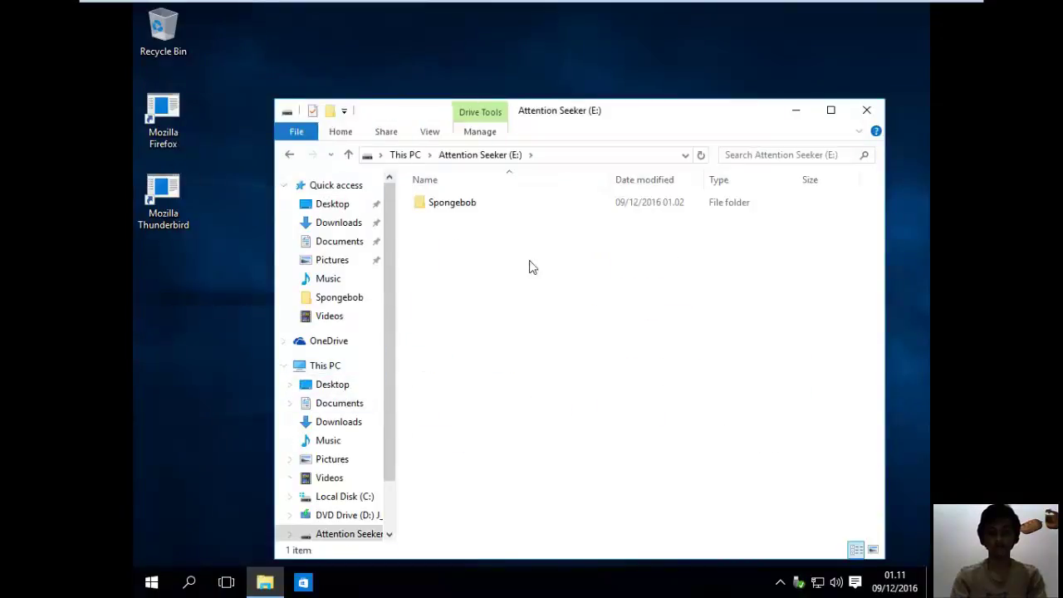
double_click(472, 206)
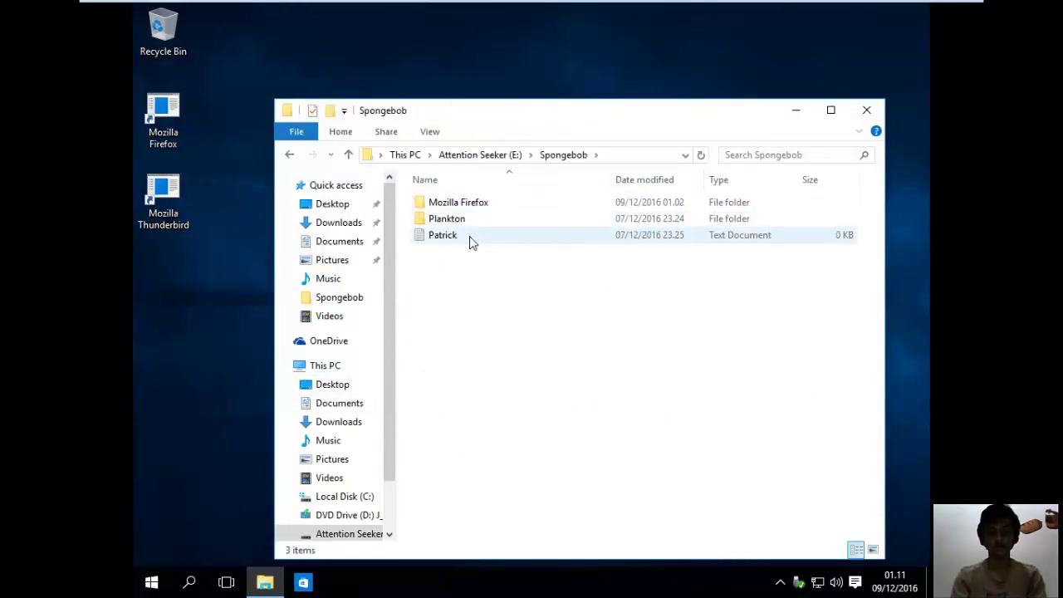
double_click(470, 238)
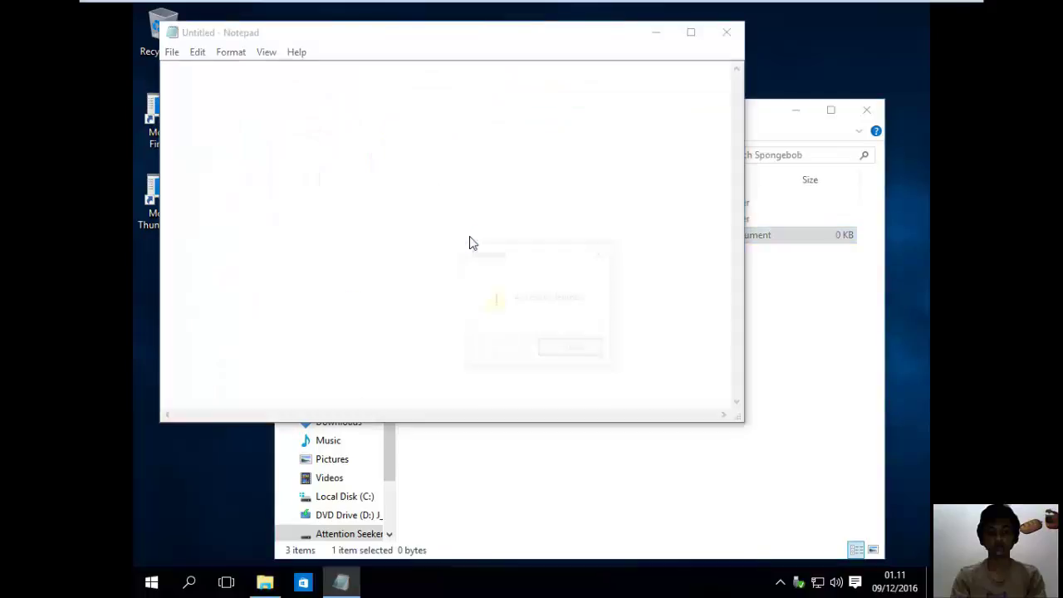
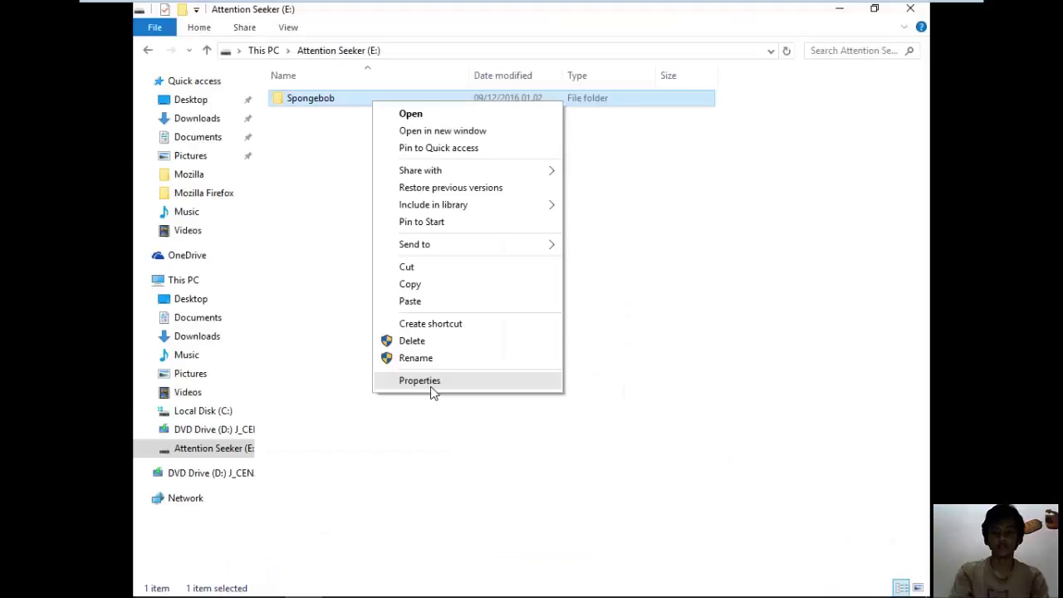
- Open the advanced security settings of the Spongebob folder and select Grizzly's deny entry
left_click(427, 382)
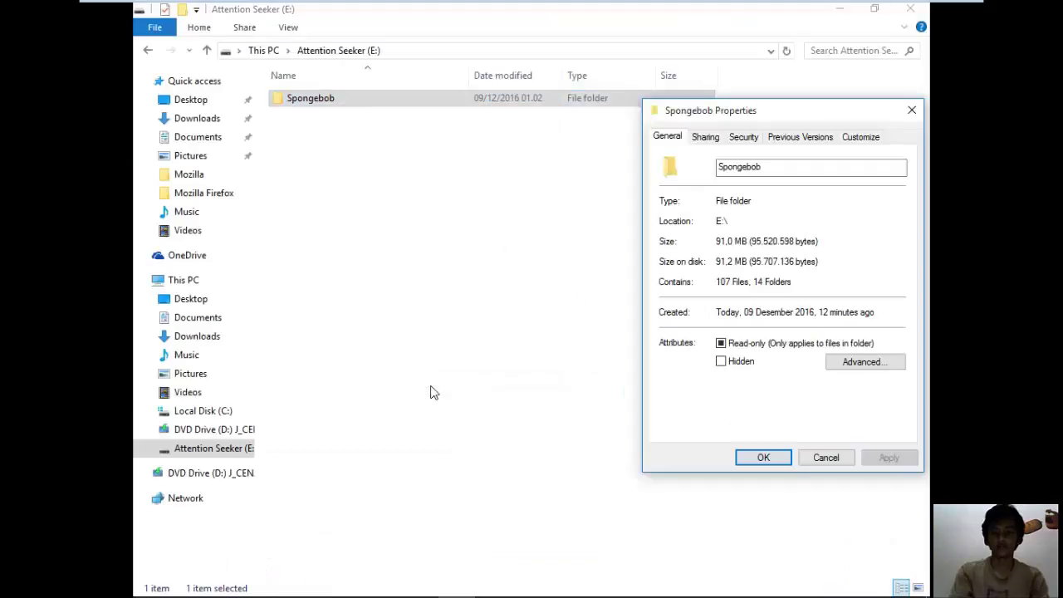
left_click(743, 137)
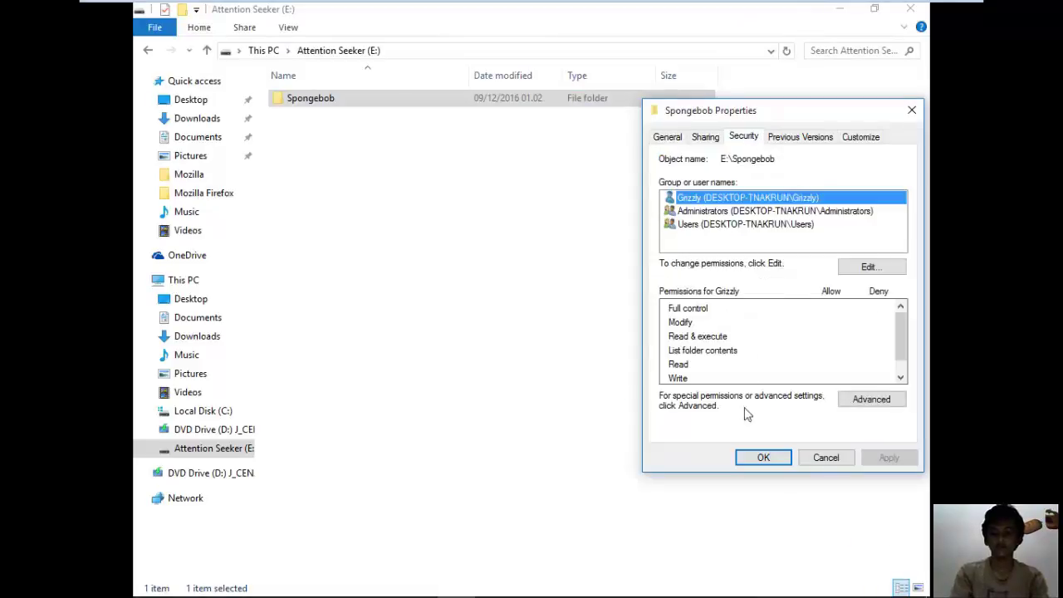
left_click(863, 274)
left_click(910, 169)
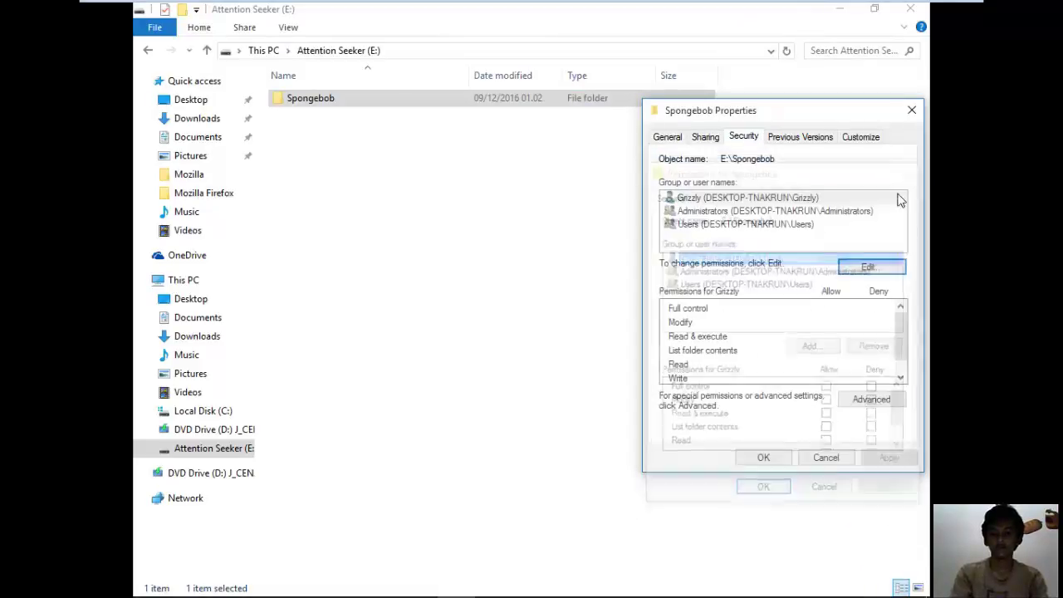
left_click(860, 403)
left_click(330, 282)
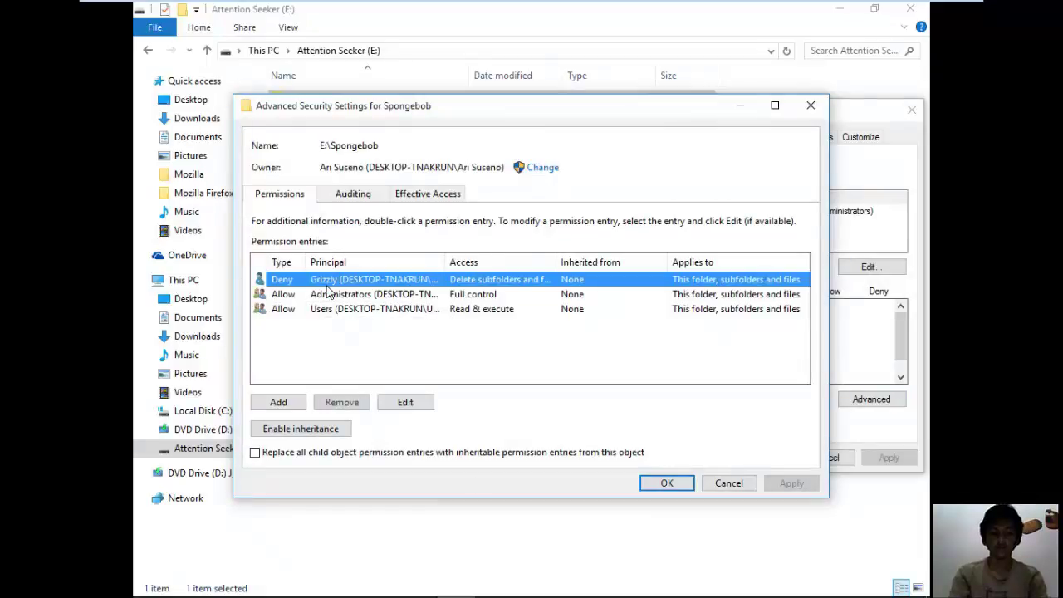
- Set Grizzly's Deny entry on E:\Spongebob to Take ownership as the only advanced permission and save the advanced settings
left_click(407, 402)
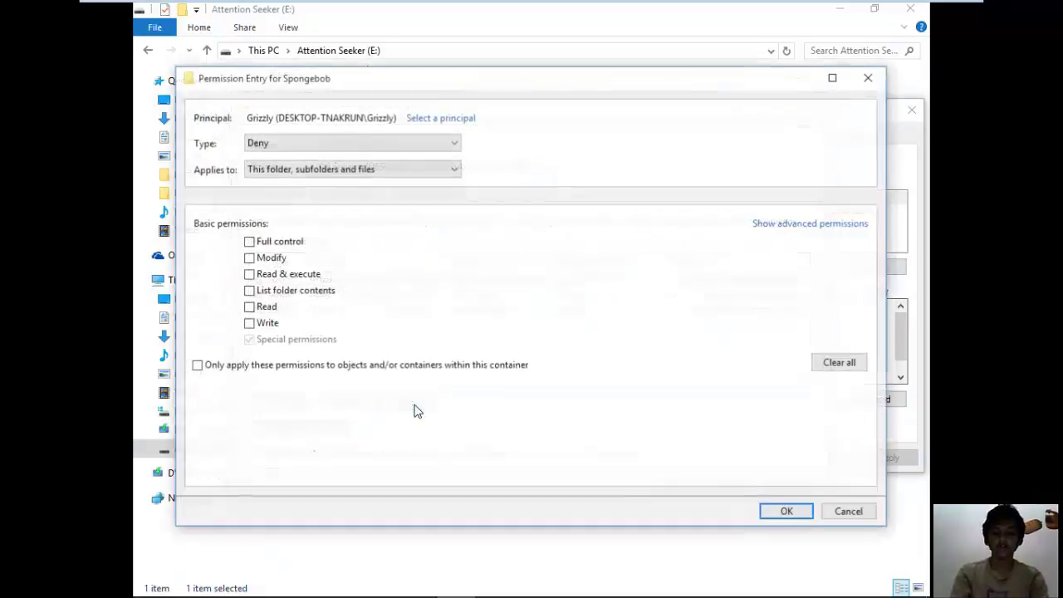
left_click(812, 226)
left_click(555, 343)
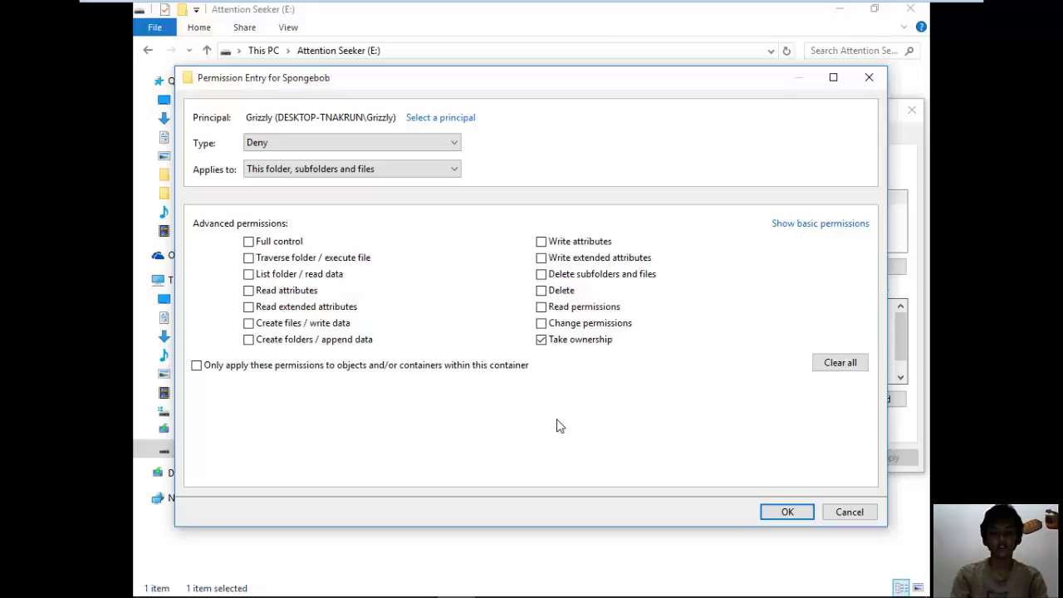
left_click(395, 142)
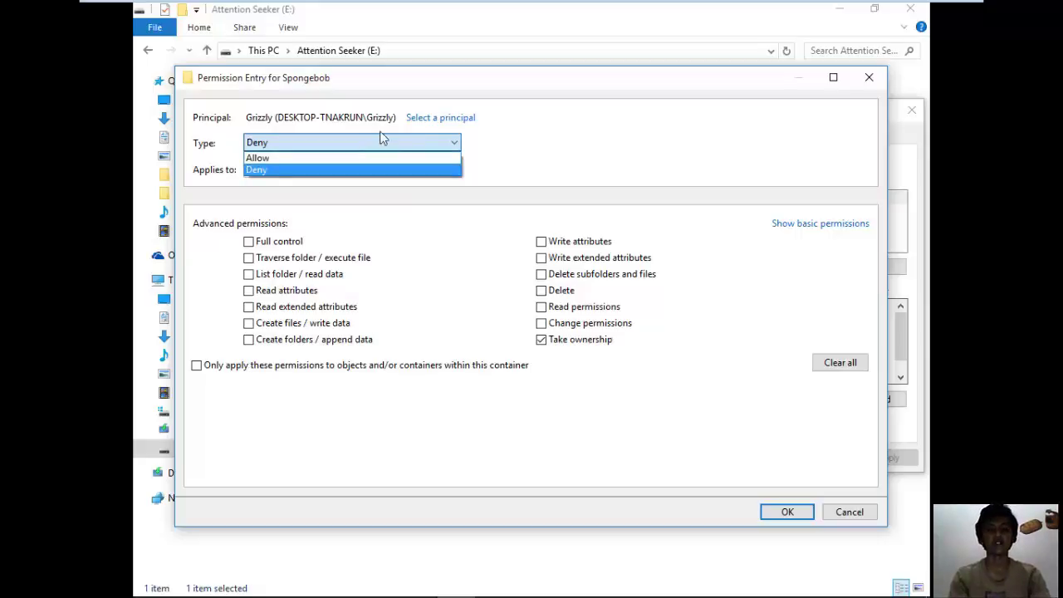
left_click(787, 511)
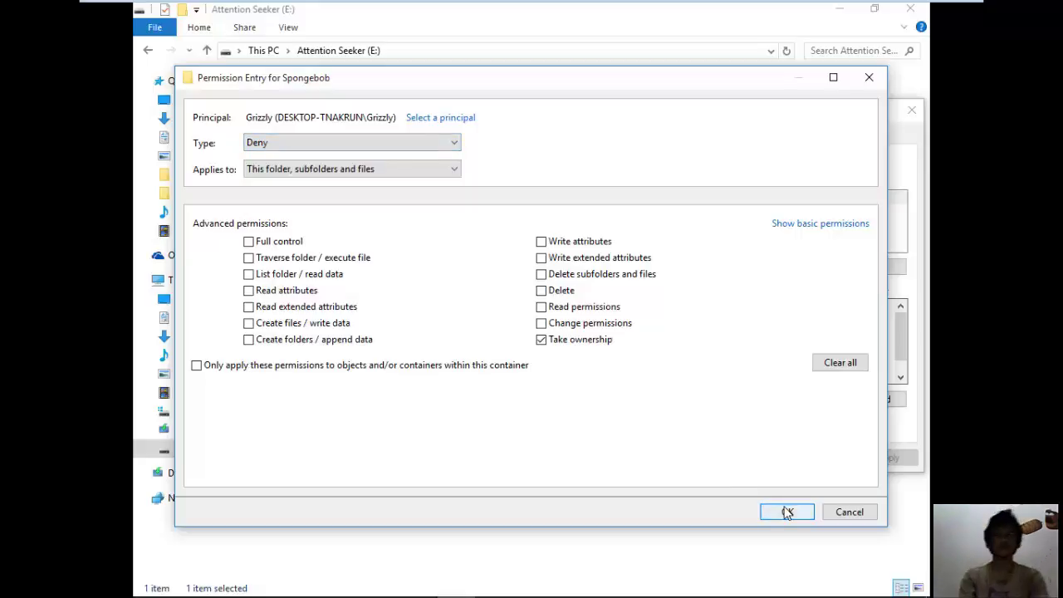
left_click(787, 511)
left_click(666, 485)
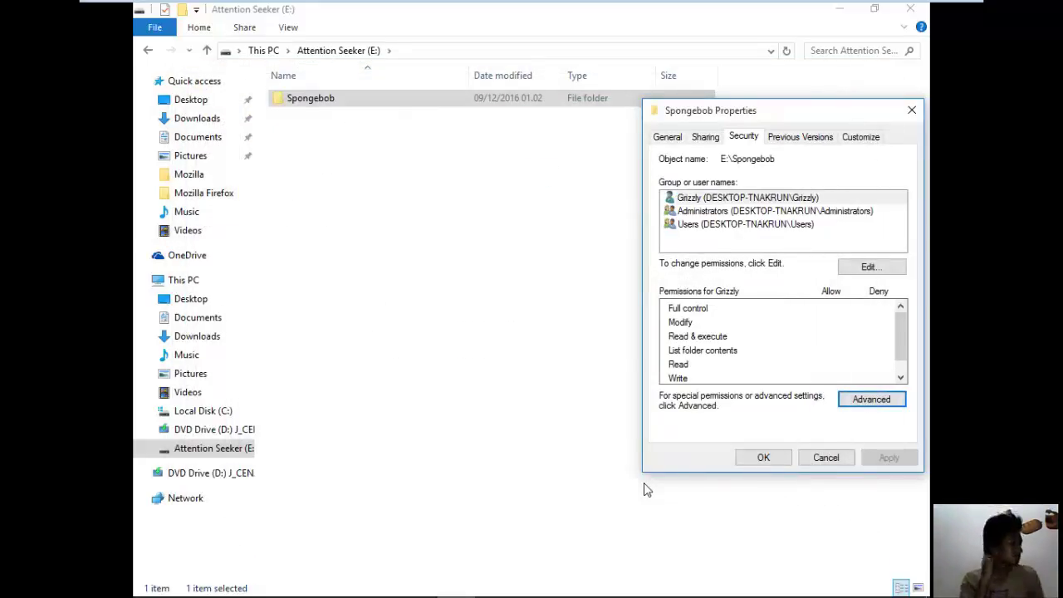
- Change Grizzly's permission entry on E:\Spongebob to Allow with Full control and save the advanced settings
left_click(855, 402)
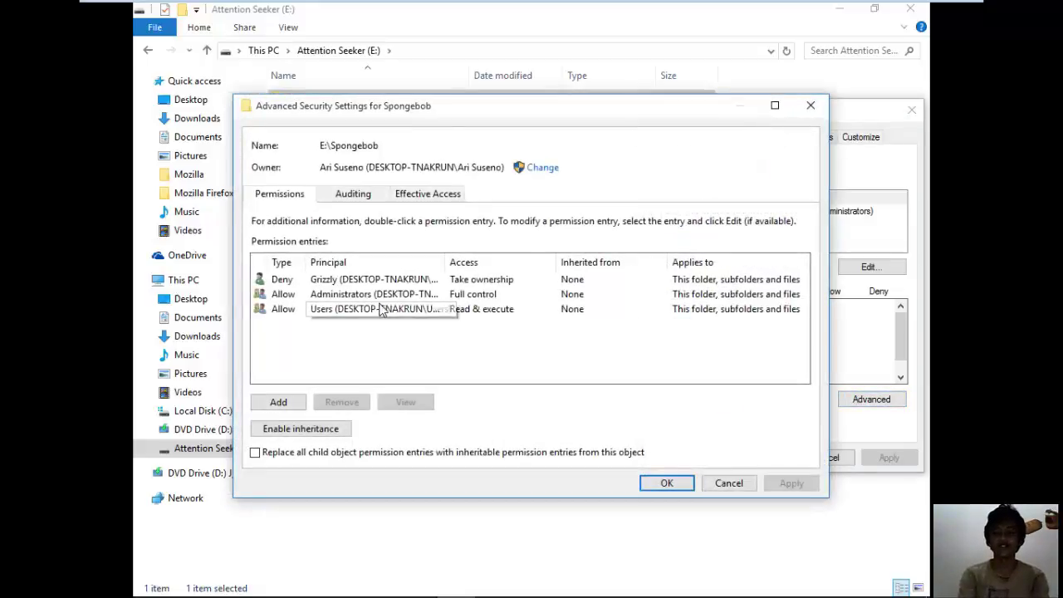
left_click(365, 301)
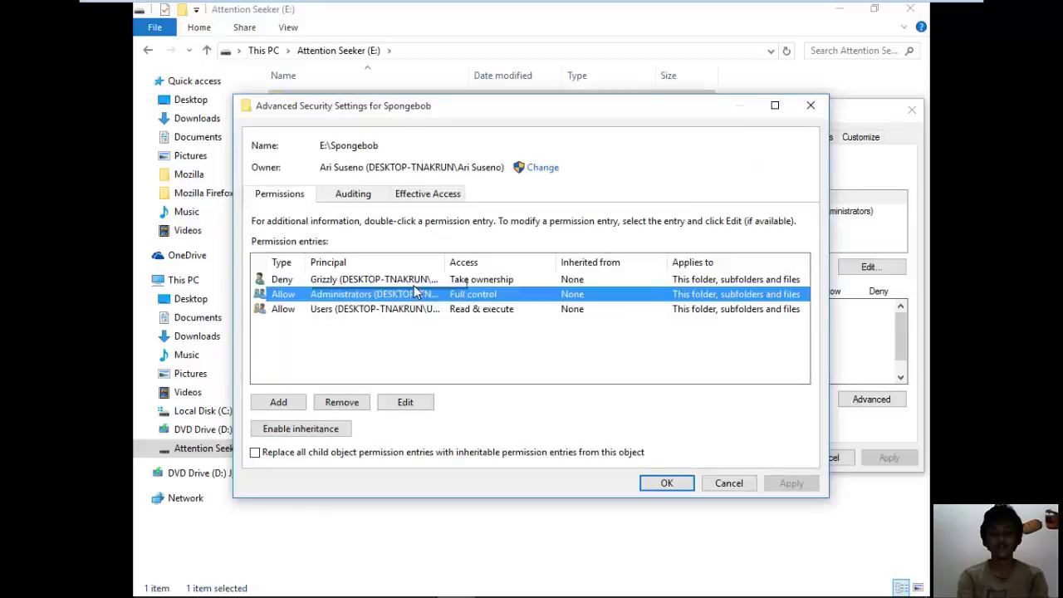
left_click(369, 280)
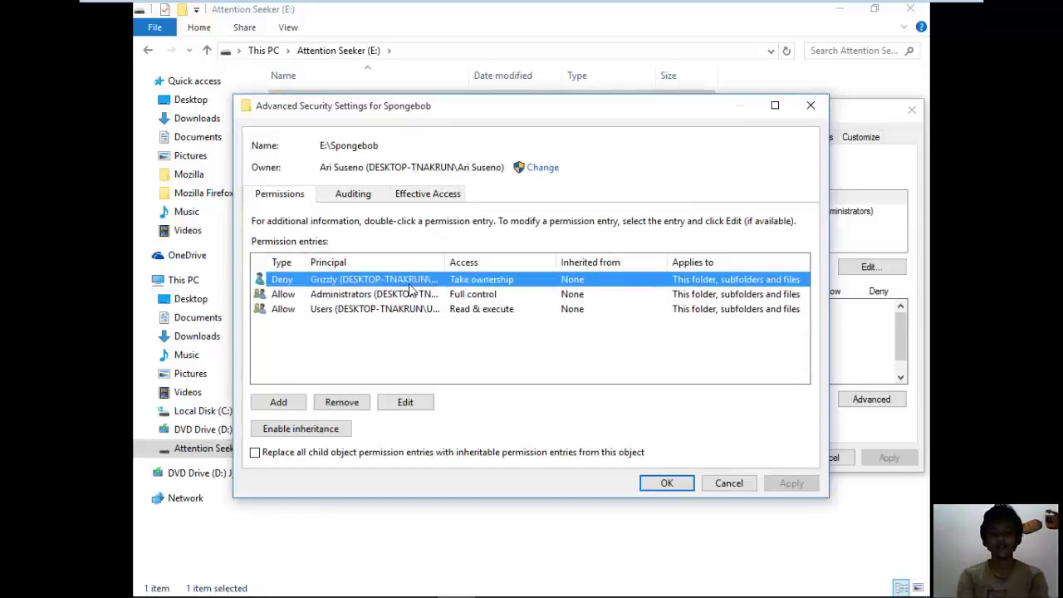
left_click(406, 401)
left_click(284, 143)
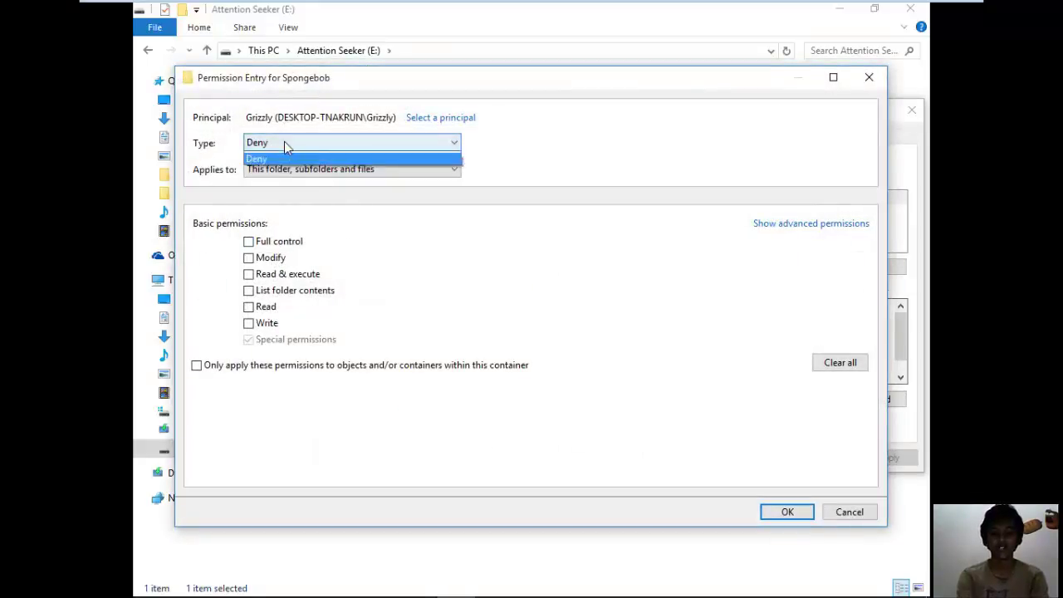
left_click(285, 157)
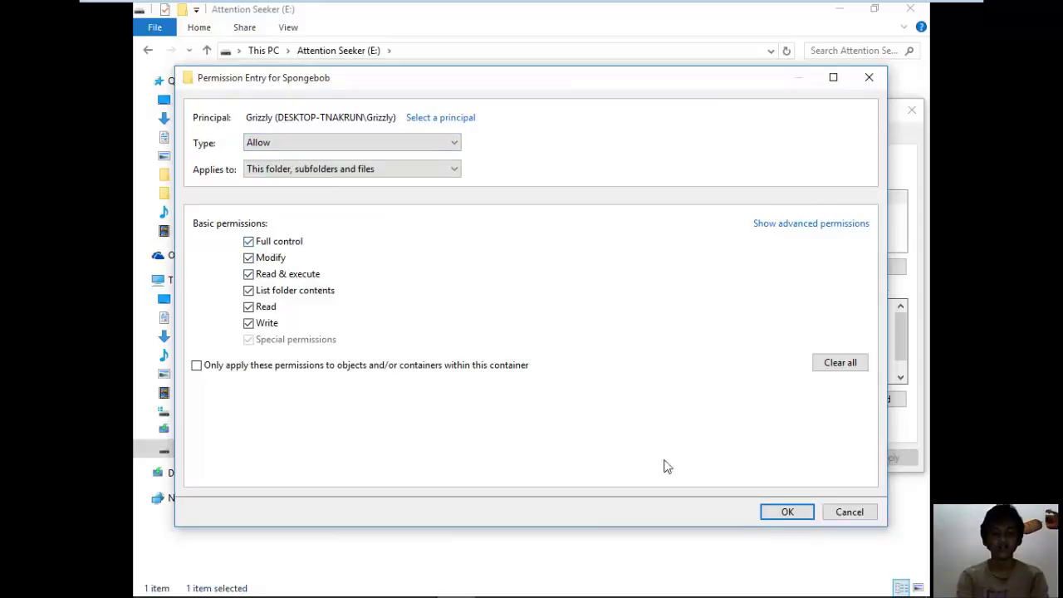
left_click(780, 508)
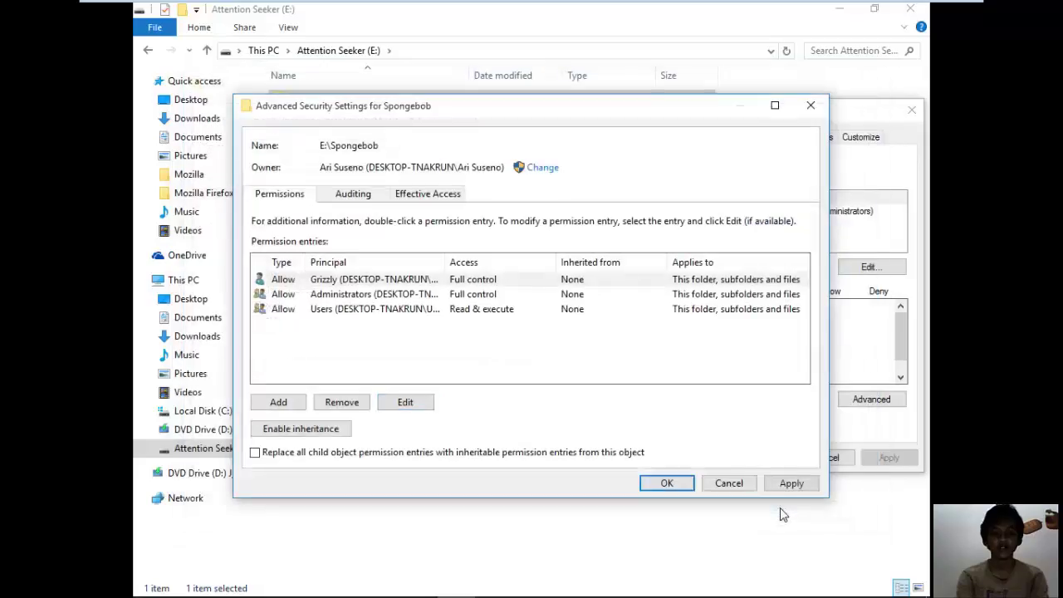
left_click(669, 484)
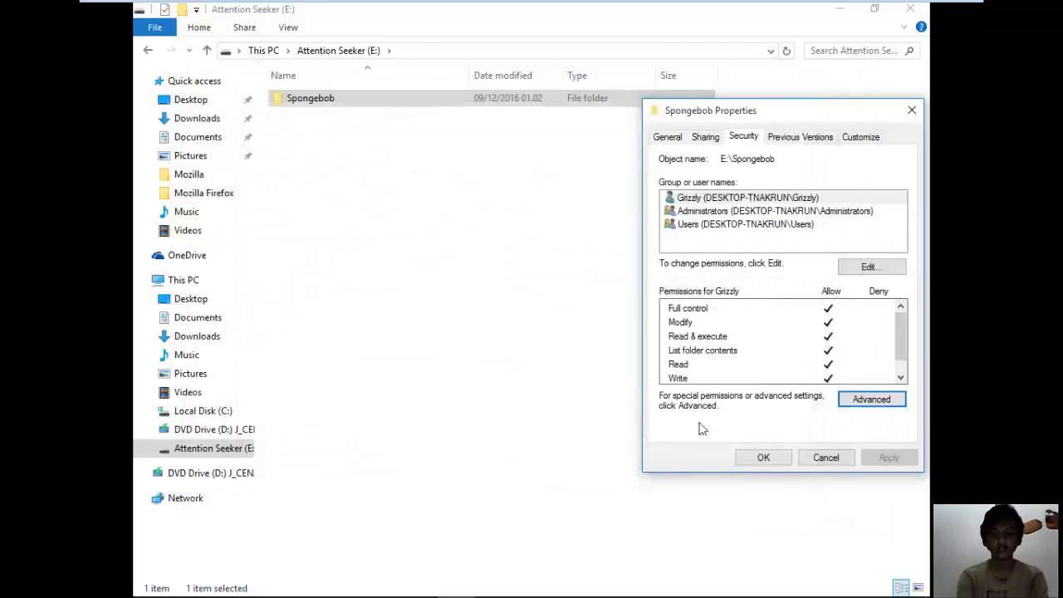
- Turn the Administrators entry on E:\Spongebob into a Deny entry with Take ownership as the only advanced permission
left_click(866, 402)
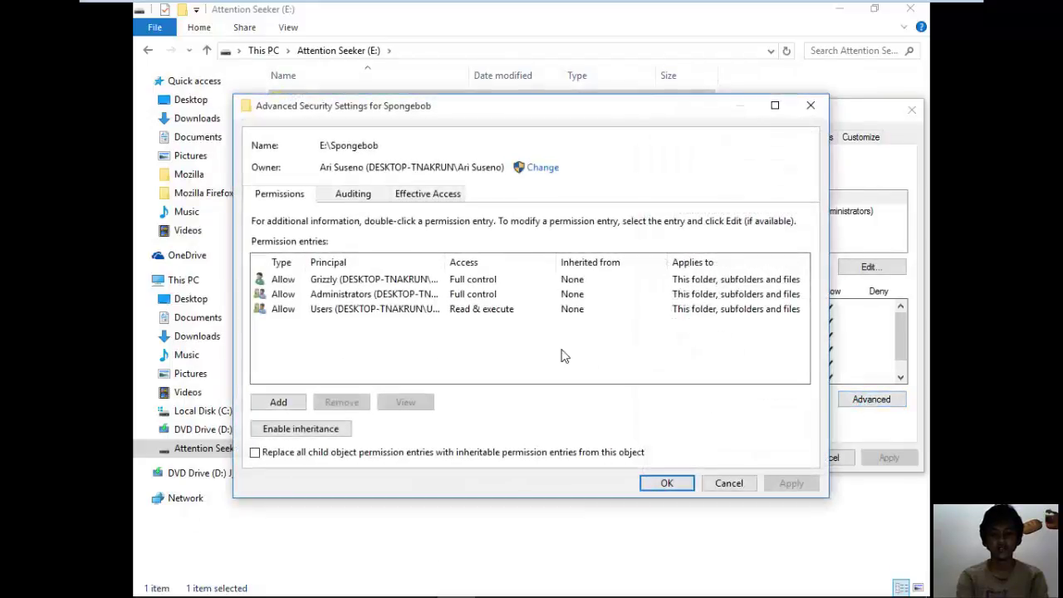
left_click(378, 309)
left_click(366, 297)
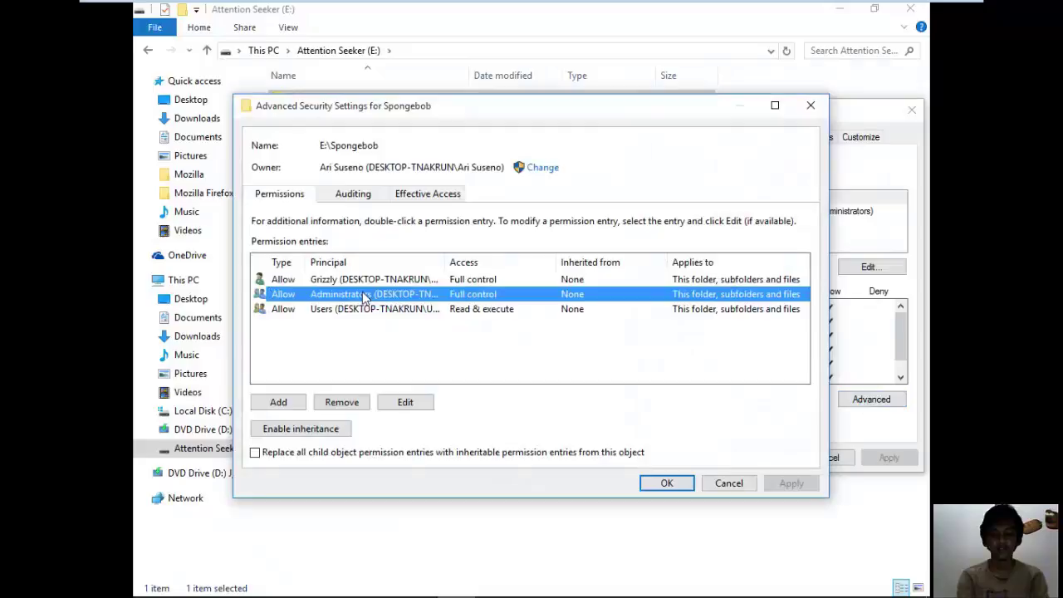
left_click(407, 403)
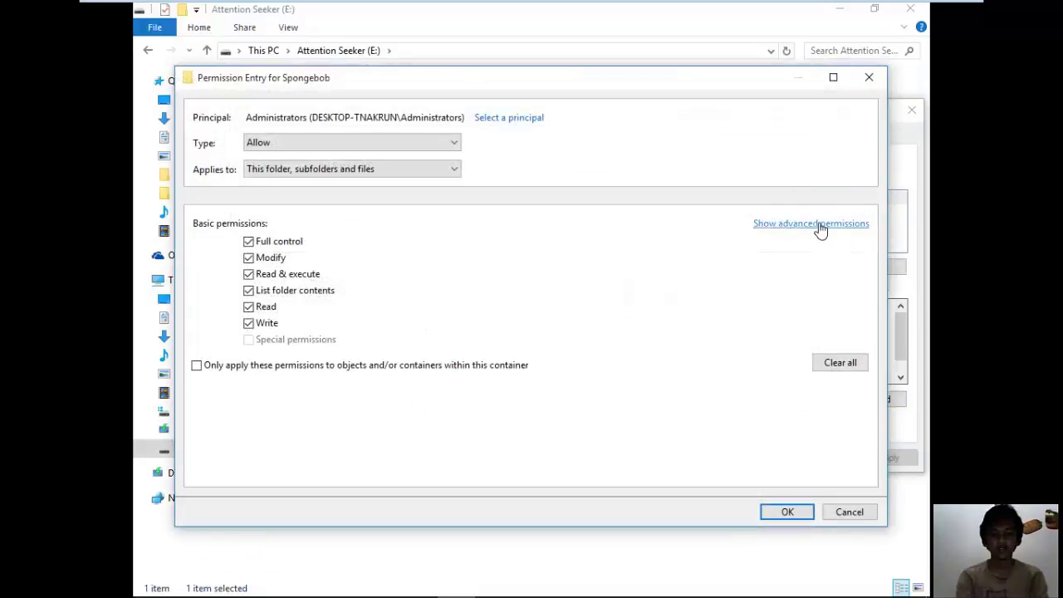
left_click(817, 224)
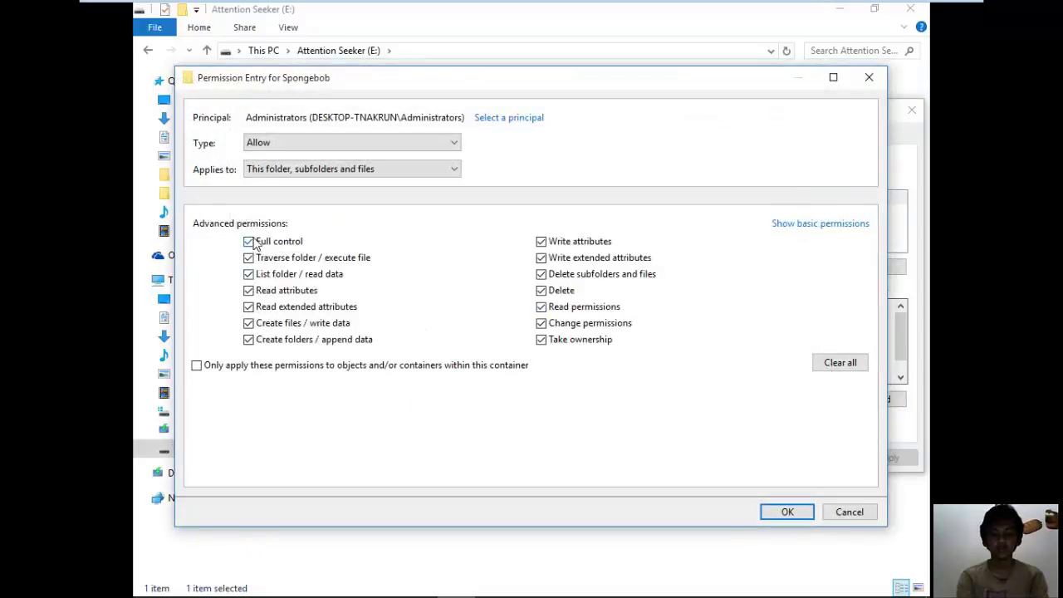
left_click(837, 363)
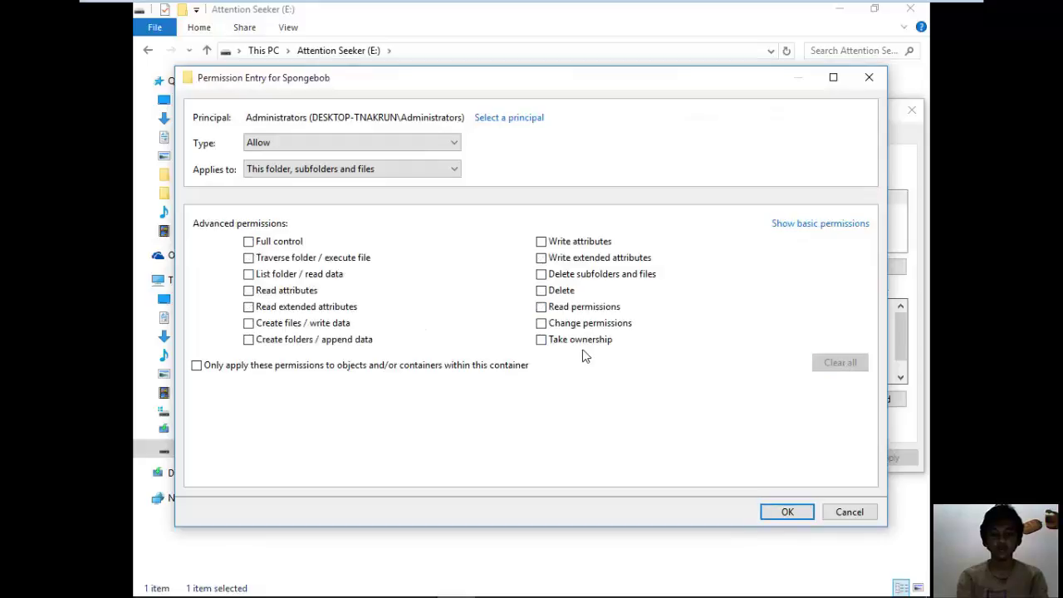
left_click(541, 339)
left_click(352, 142)
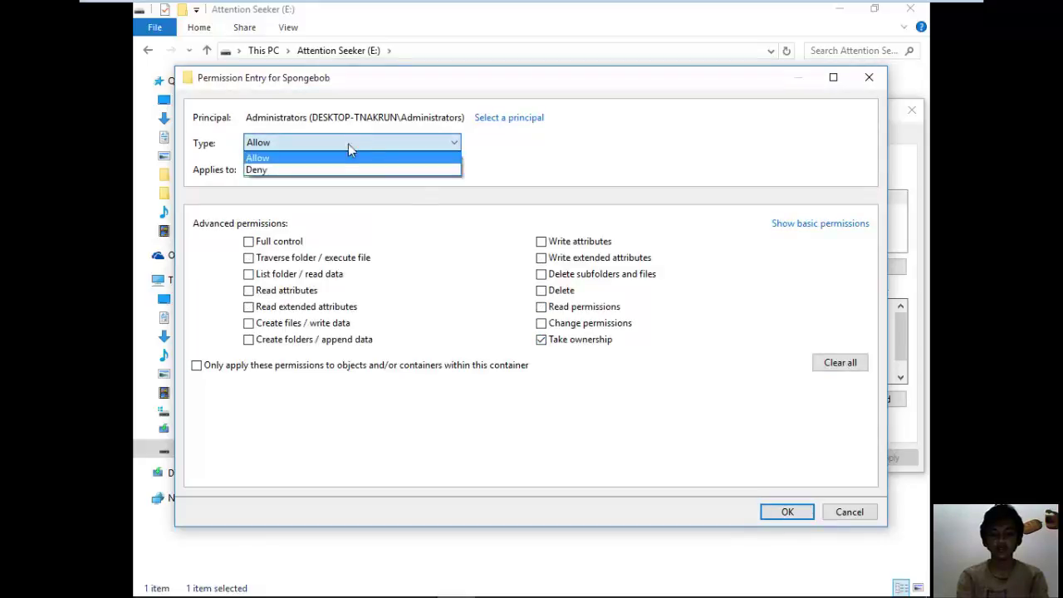
left_click(334, 169)
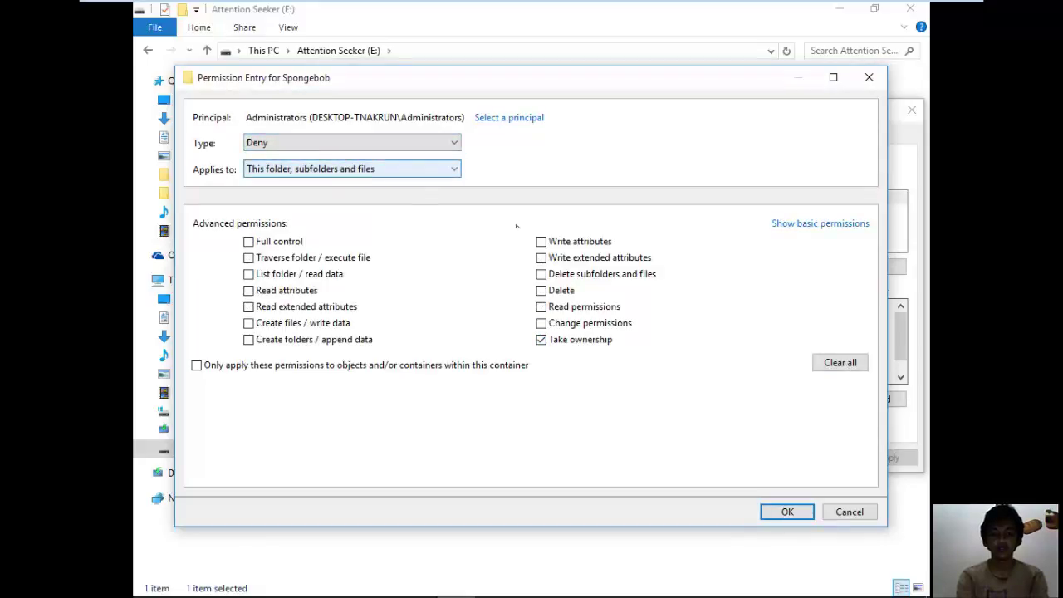
left_click(795, 518)
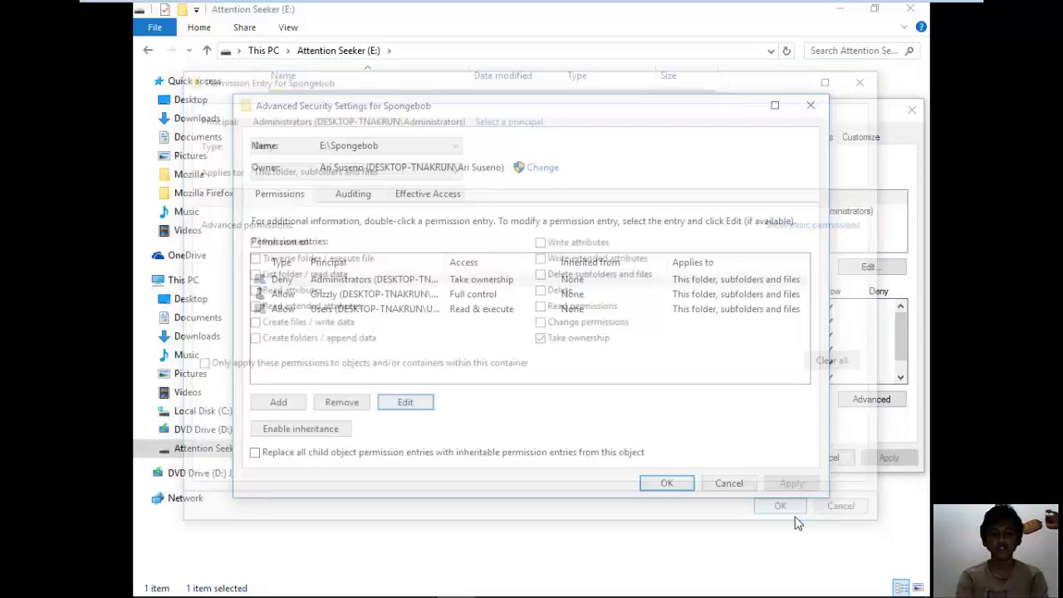
- Save and confirm the Administrators deny entry and close the Spongebob folder's properties
left_click(651, 492)
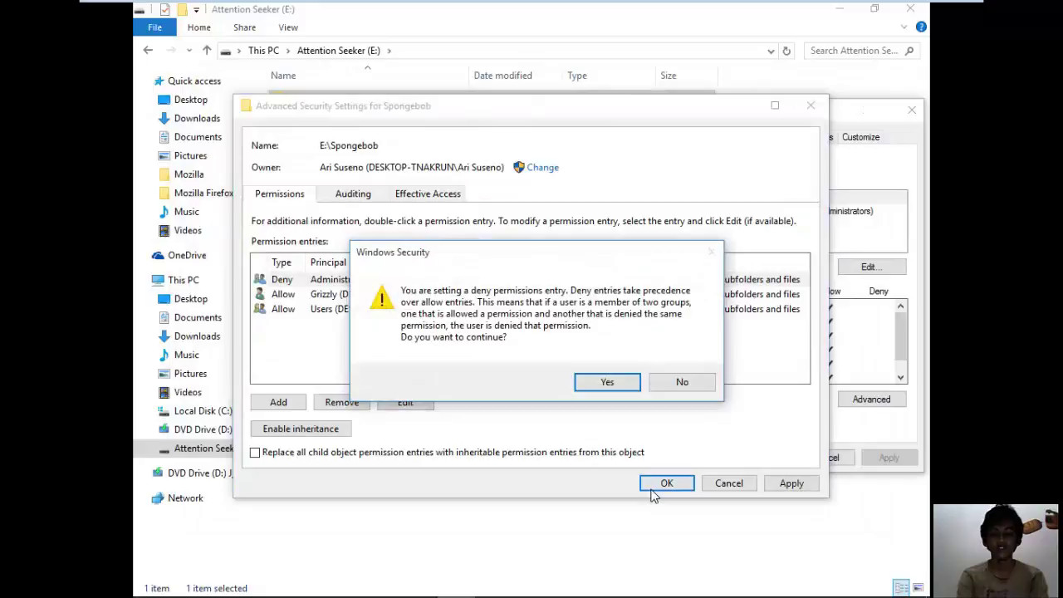
left_click(606, 382)
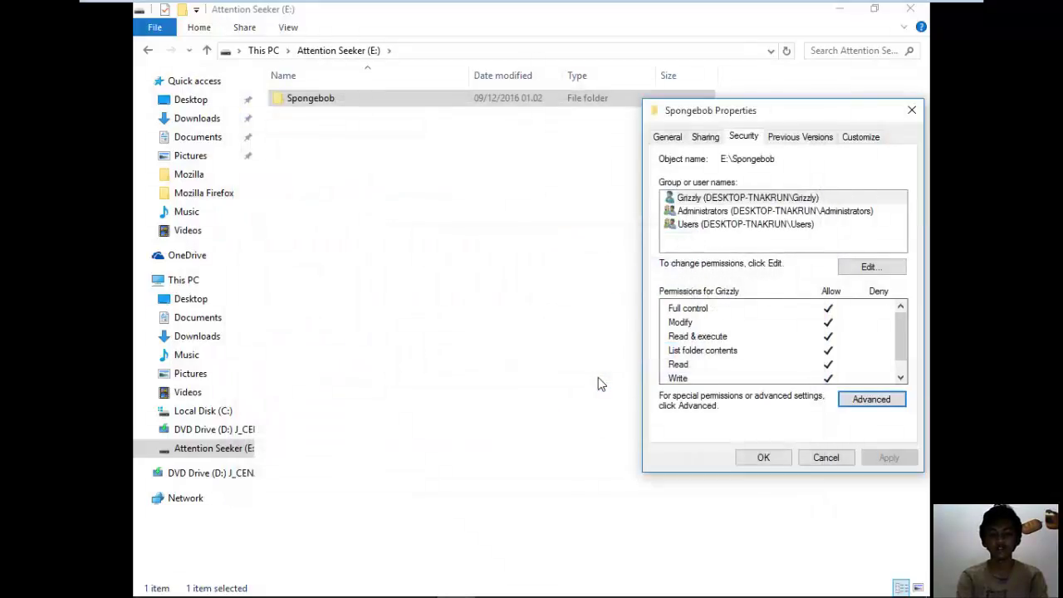
left_click(781, 459)
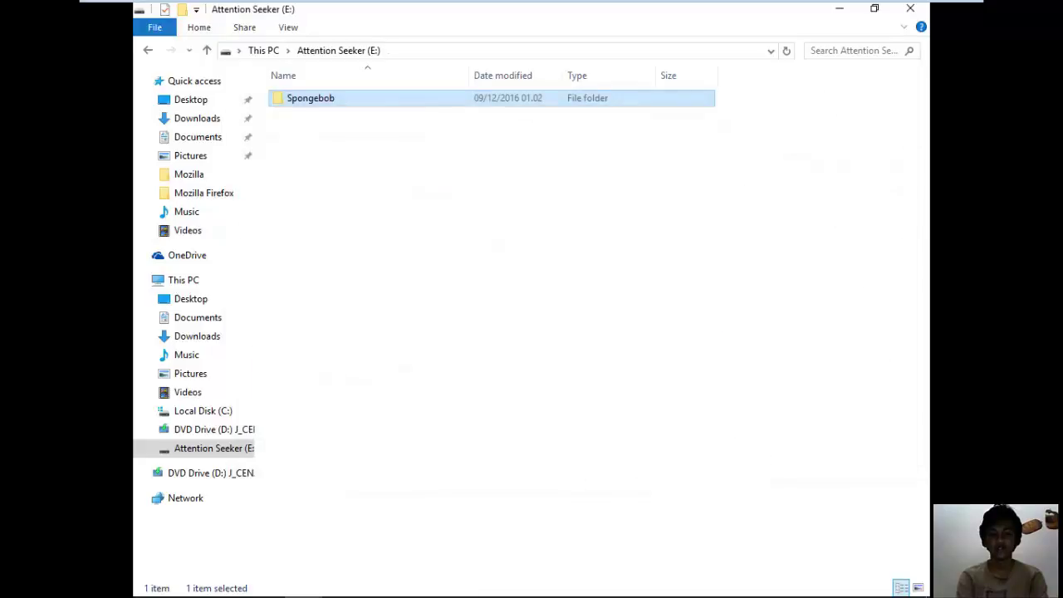
- Try to delete the Spongebob folder from Attention Seeker (E:) and cancel the attempt
left_click(466, 282)
left_click(308, 100)
right_click(308, 100)
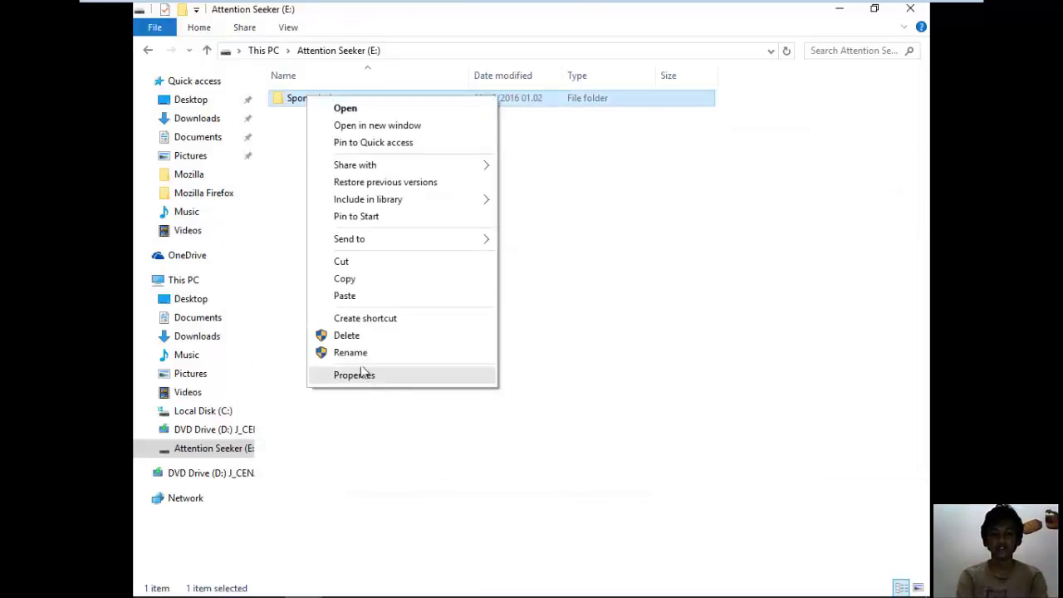
left_click(352, 336)
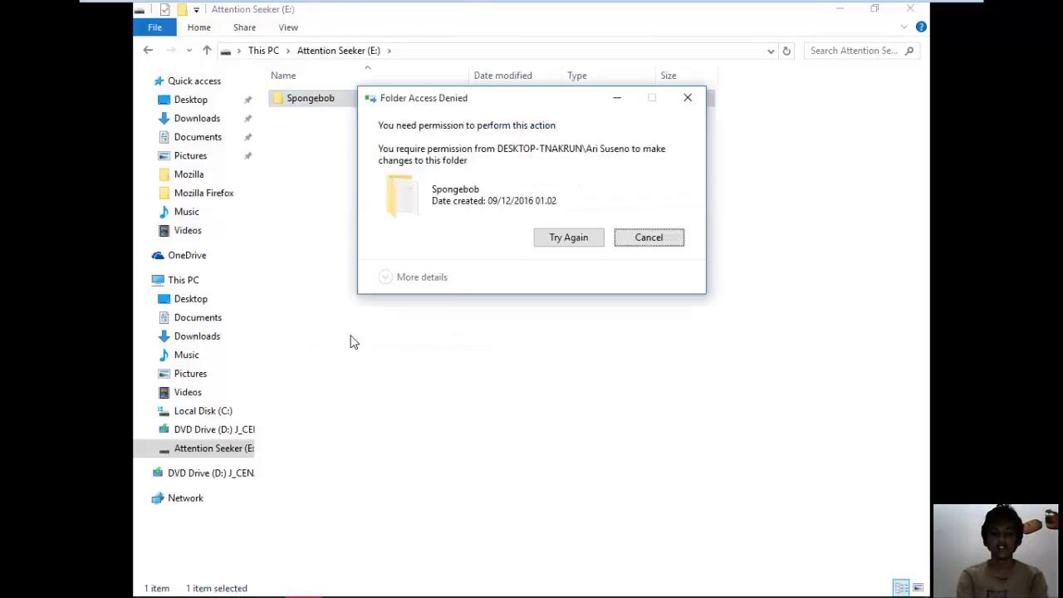
left_click(656, 243)
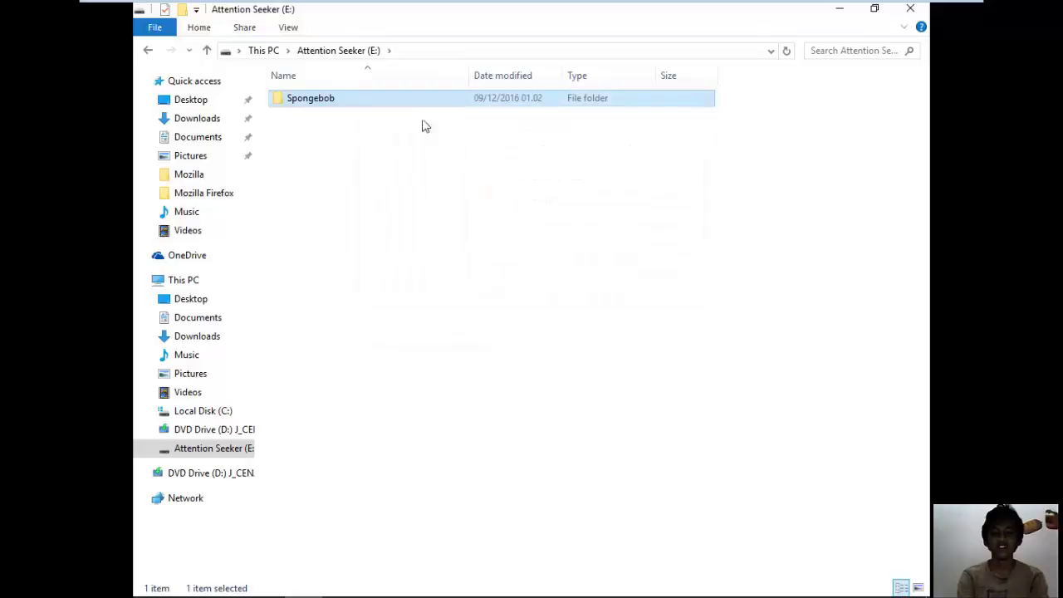
- Open the Spongebob folder and try to rename the Patrick text document to Patrick Start.txt
double_click(366, 110)
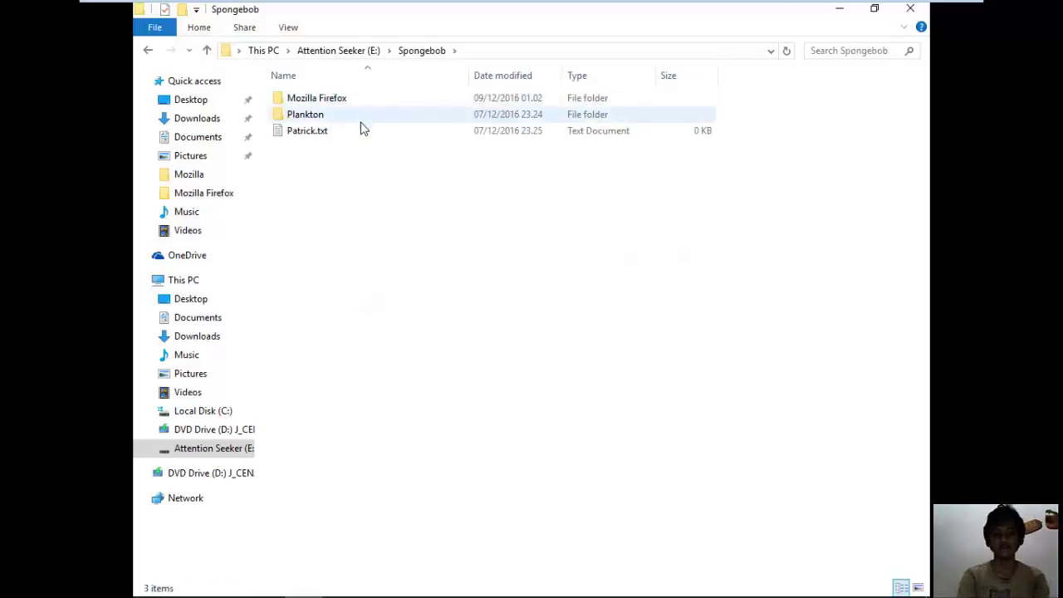
left_click(360, 136)
right_click(360, 137)
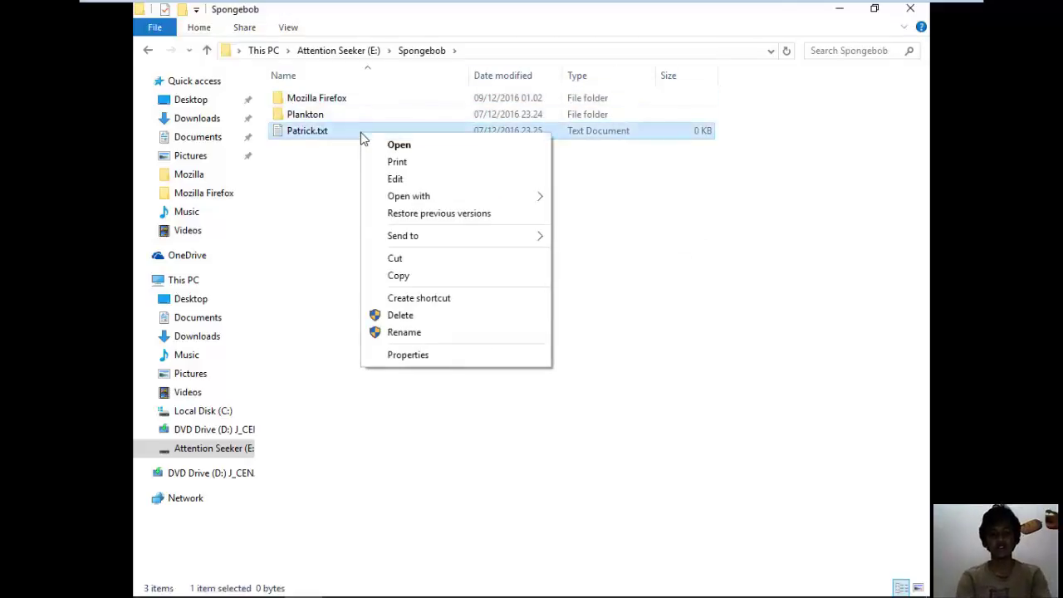
left_click(418, 332)
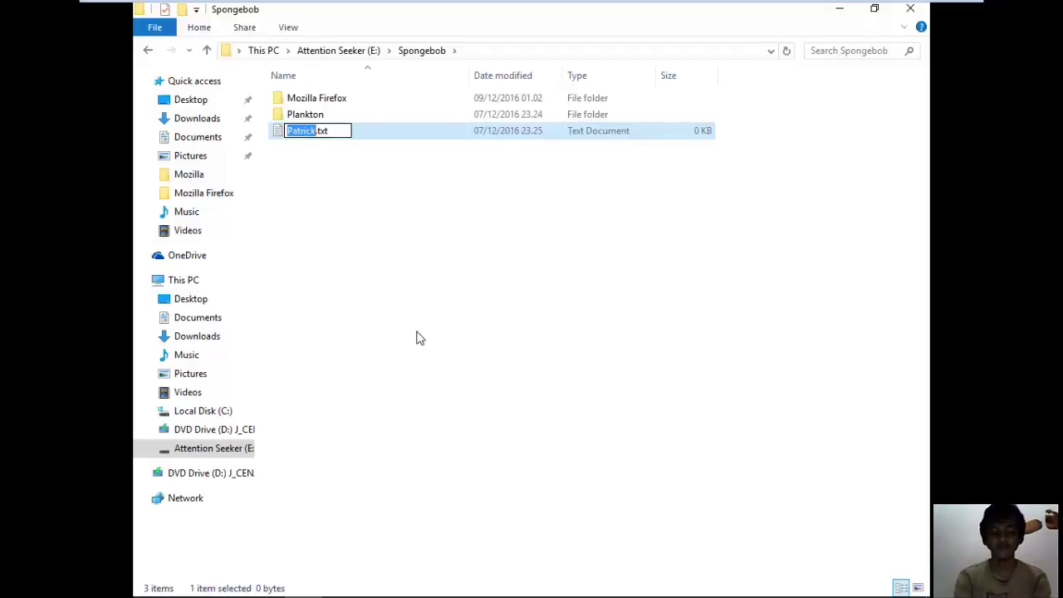
key("Right")
type("Star")
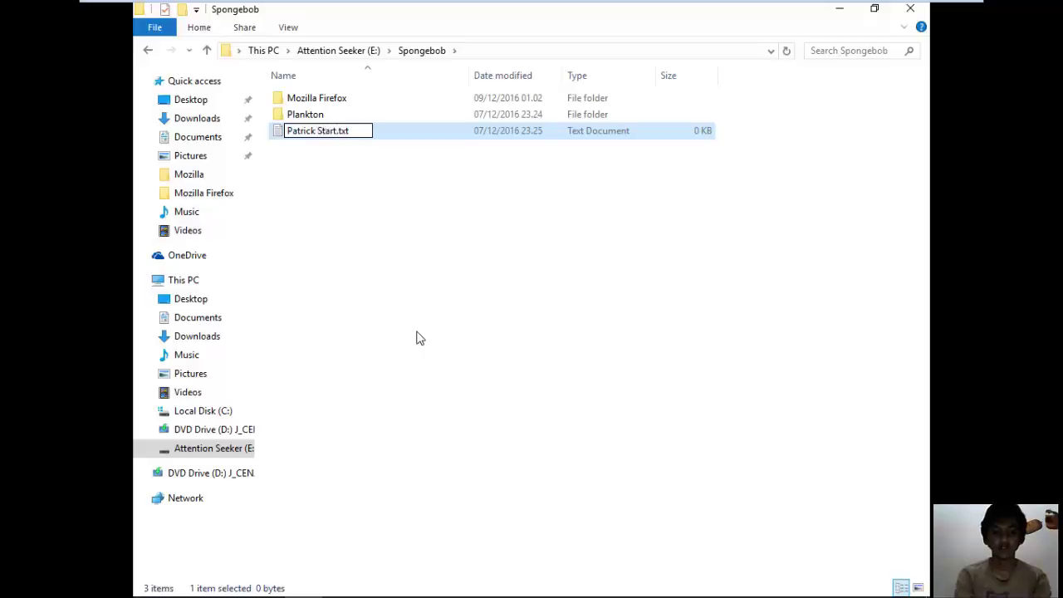
key("Return")
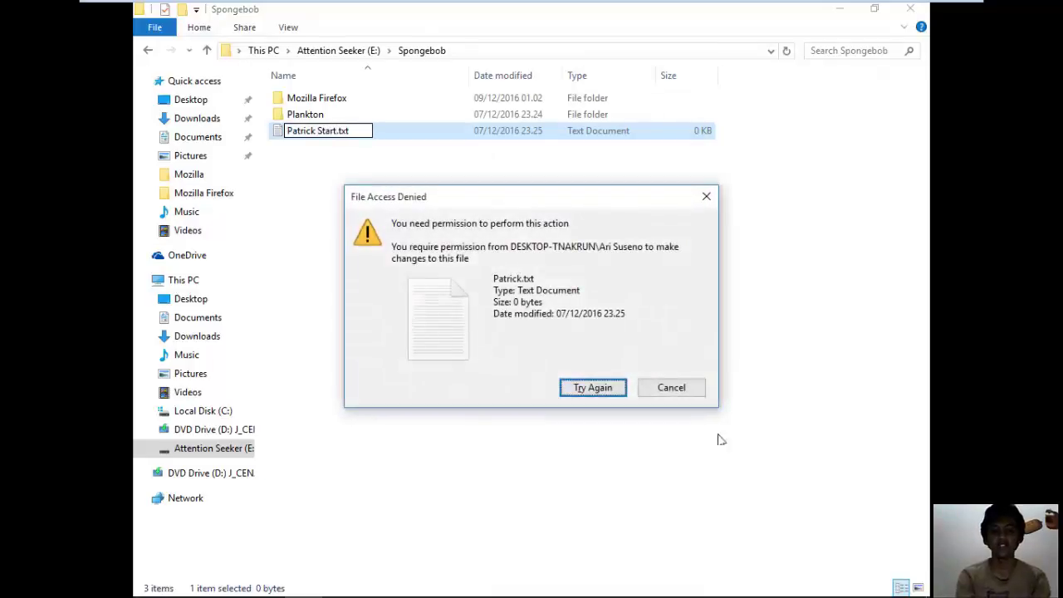
- Cancel the Patrick rename and open the advanced security settings of the Spongebob folder on Attention Seeker (E:)
left_click(683, 392)
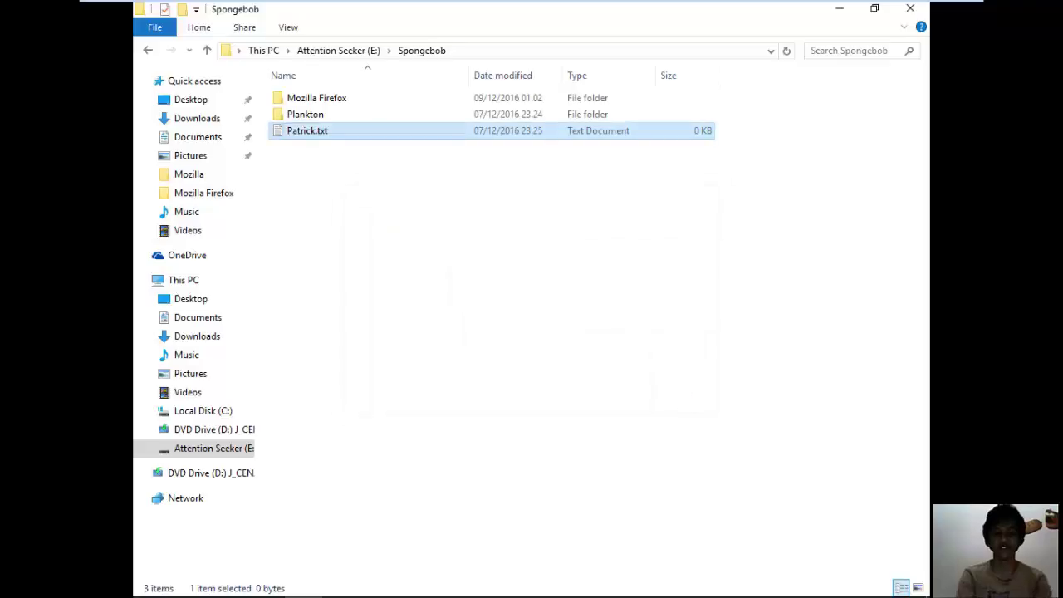
left_click(148, 51)
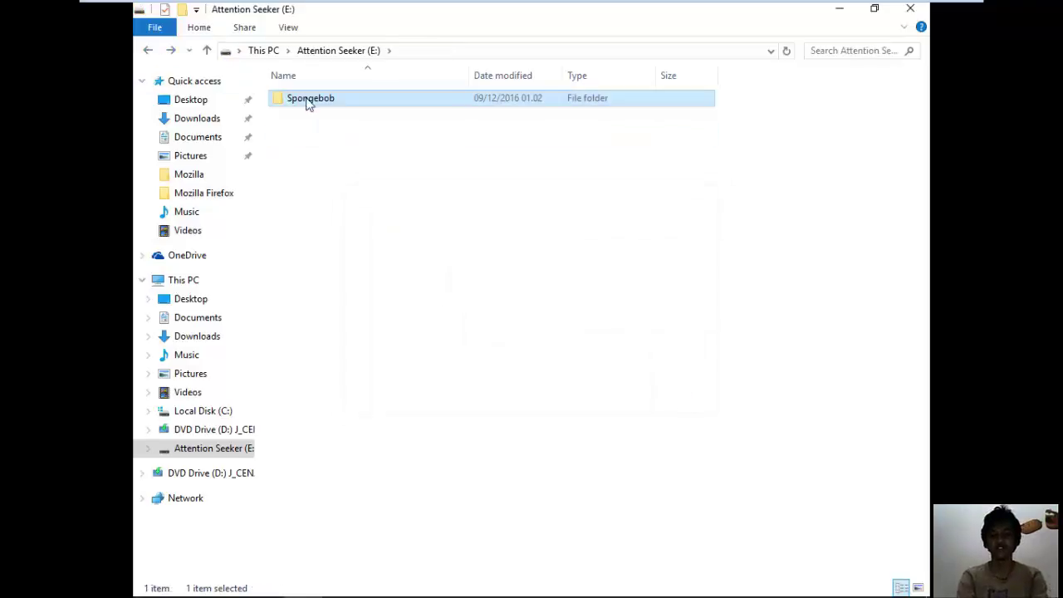
right_click(314, 104)
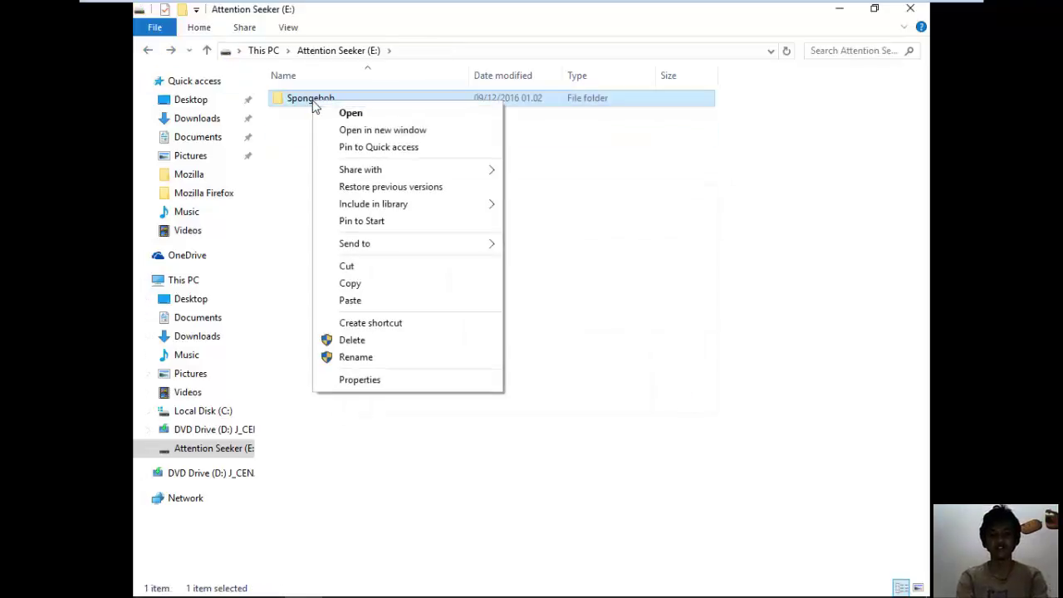
left_click(427, 392)
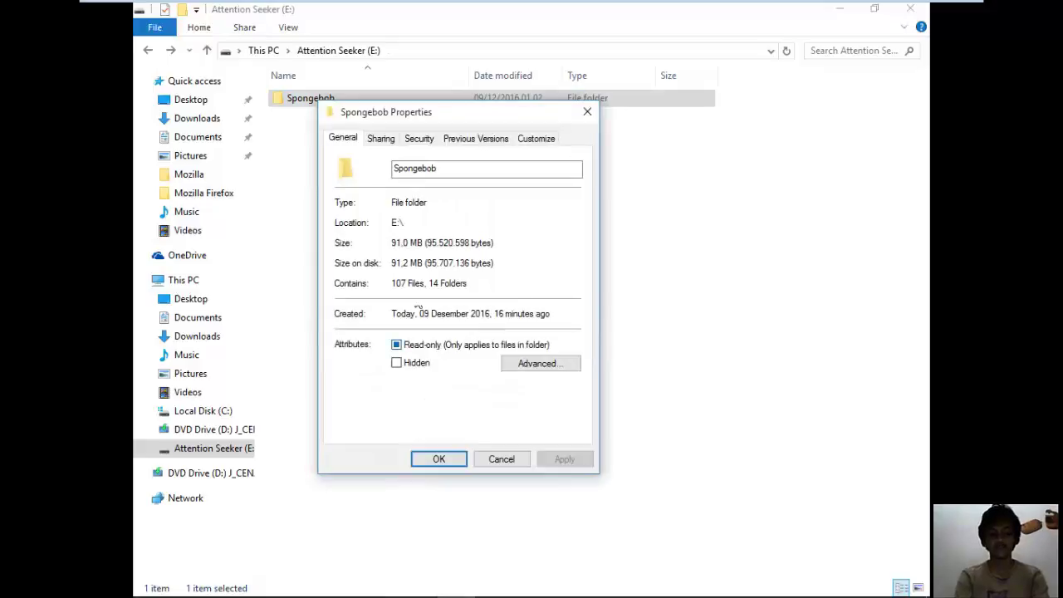
left_click(430, 143)
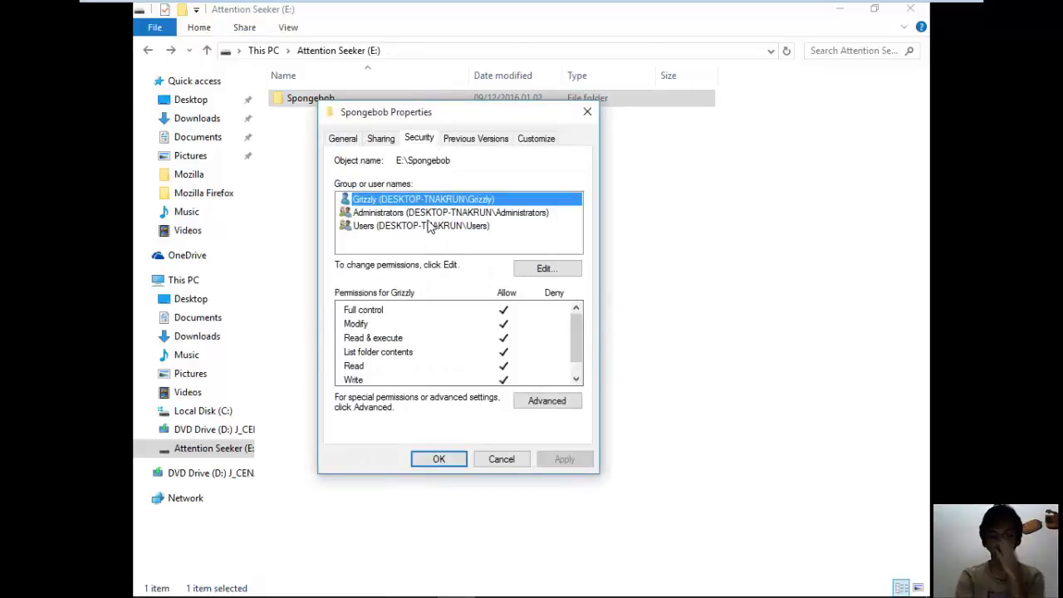
left_click(546, 400)
- Extend the Administrators deny entry on E:\Spongebob to Full control in its advanced permissions
left_click(328, 280)
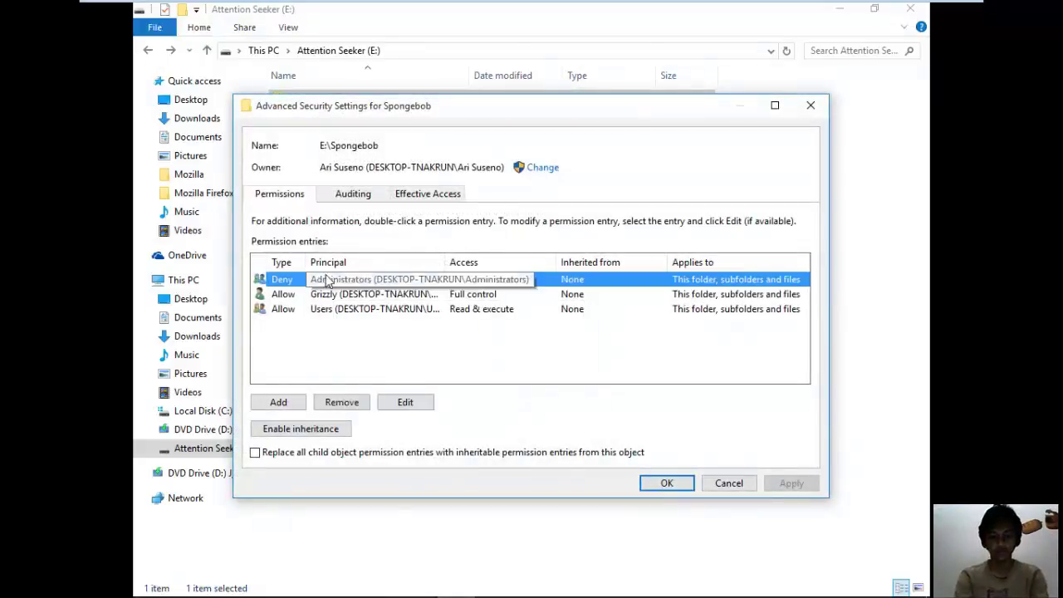
left_click(398, 402)
left_click(794, 223)
left_click(277, 241)
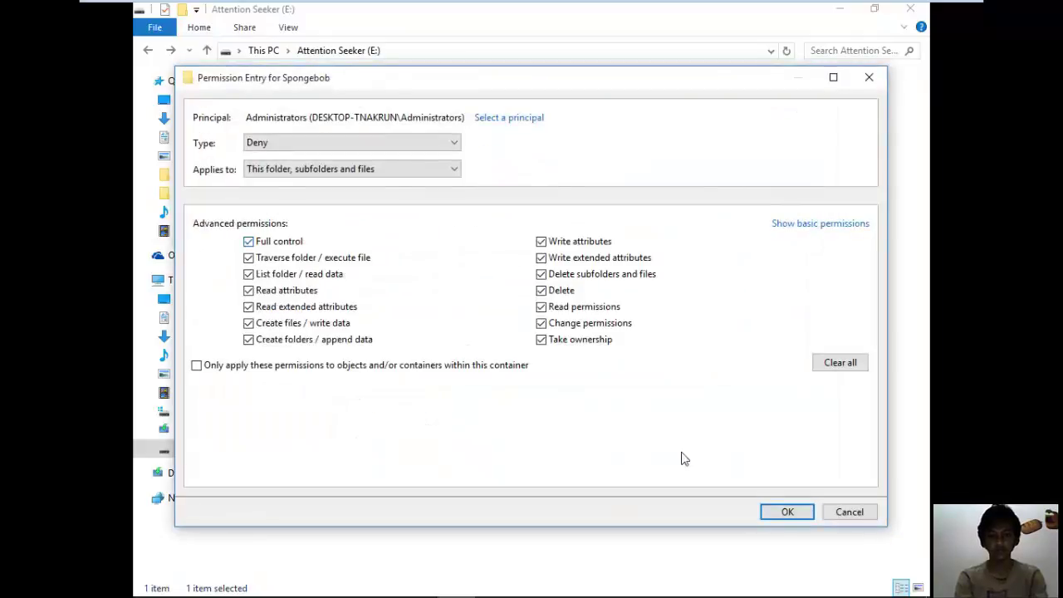
left_click(787, 511)
- Turn the Grizzly entry on E:\Spongebob into a Deny entry with Write extended attributes as the only advanced permission
left_click(409, 403)
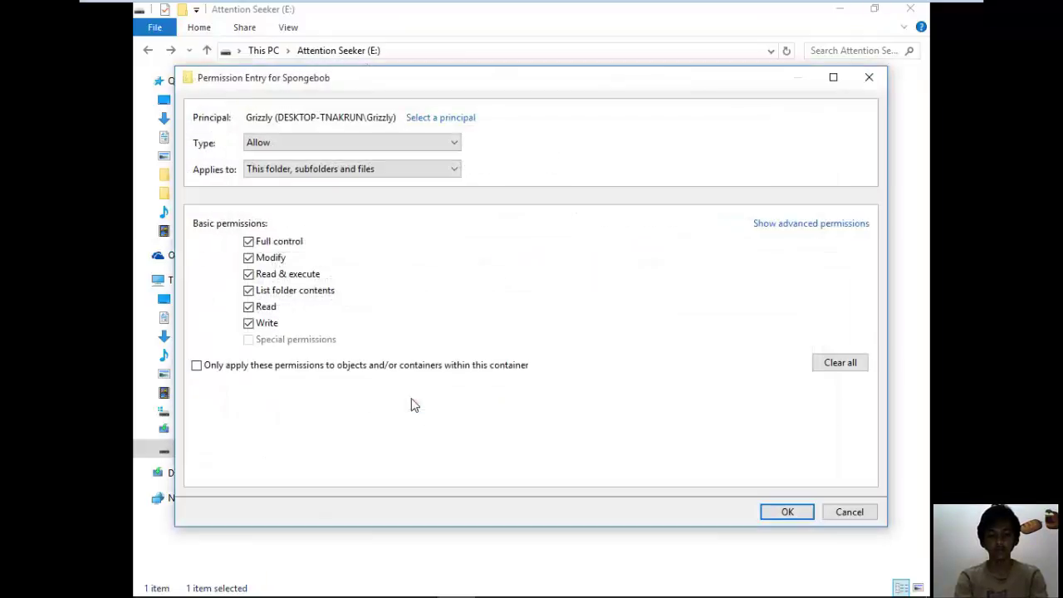
left_click(846, 363)
left_click(801, 224)
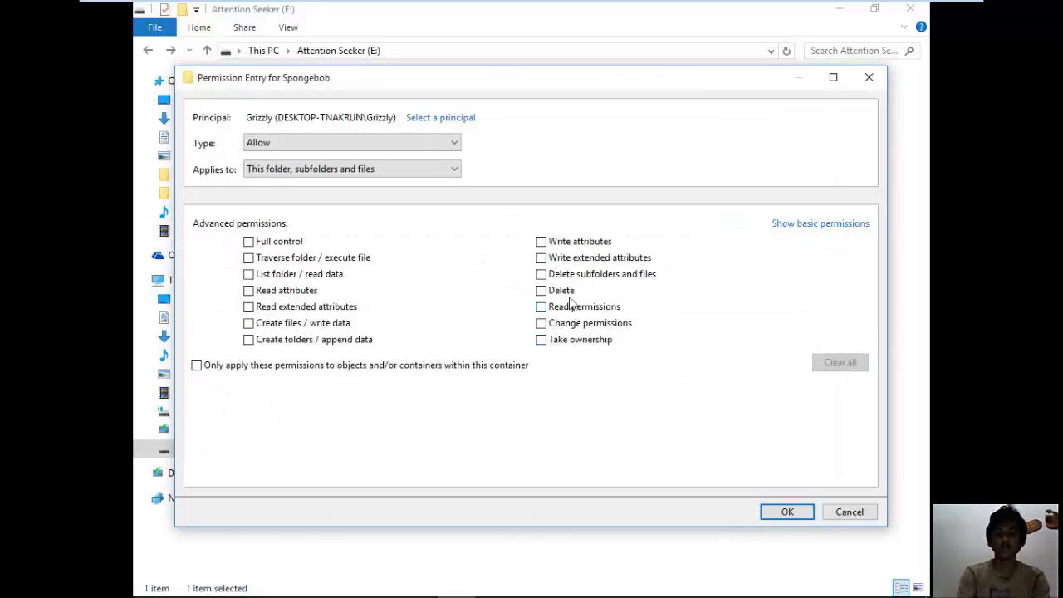
left_click(571, 257)
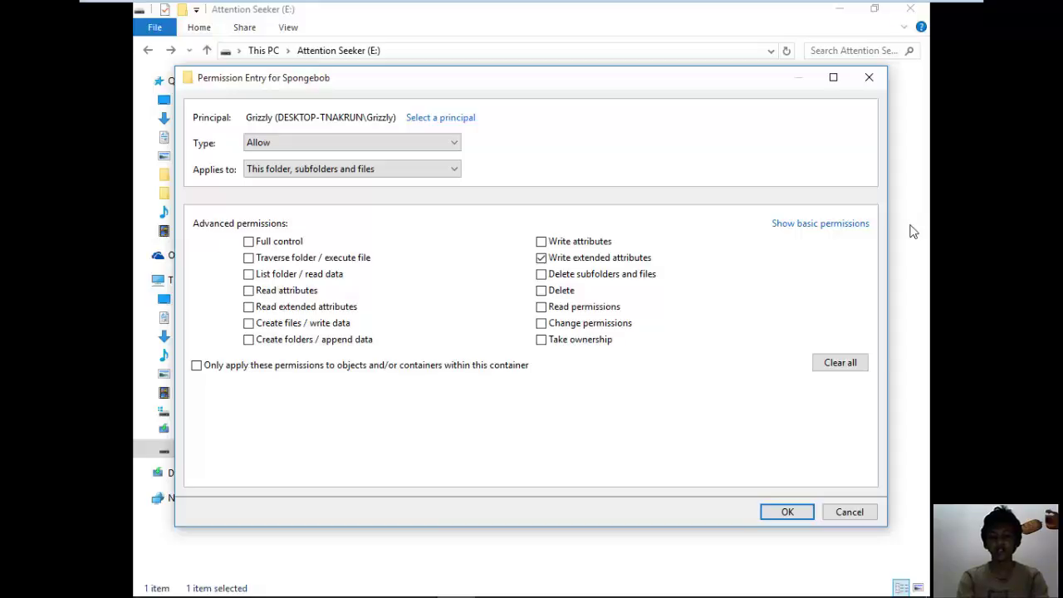
left_click(433, 144)
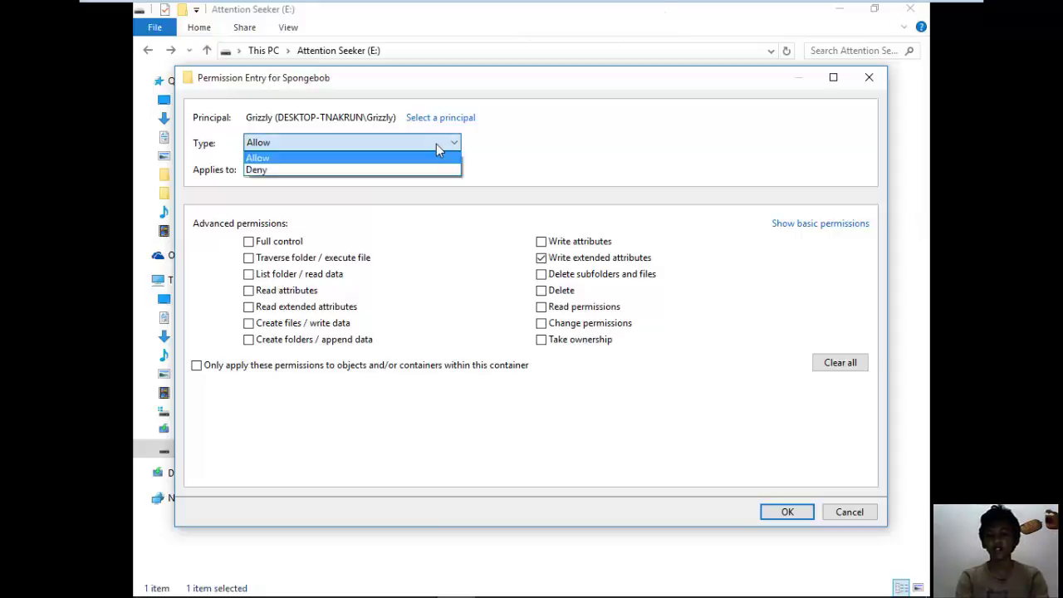
left_click(429, 166)
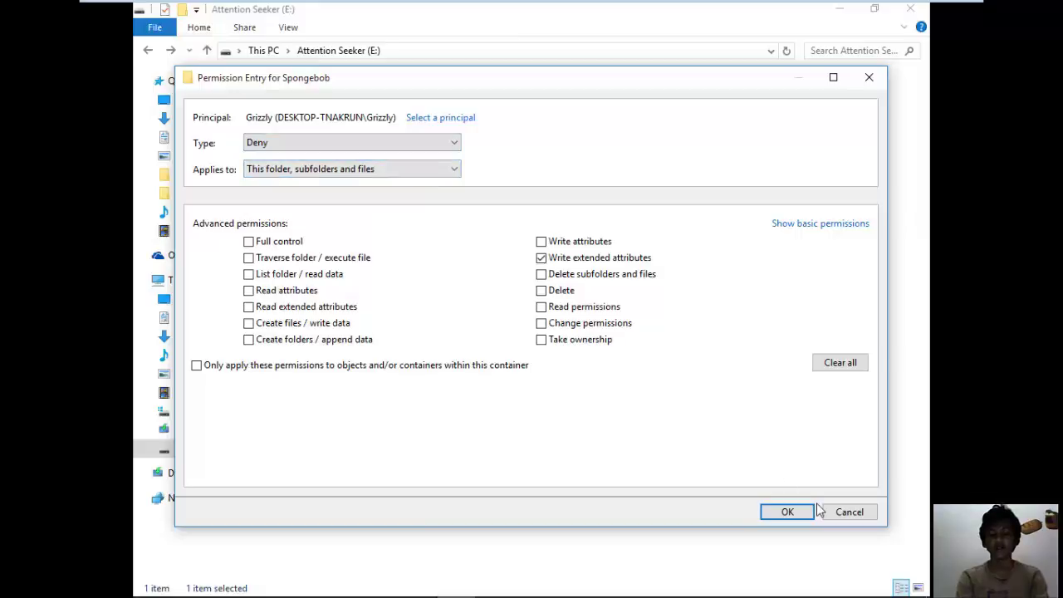
left_click(785, 512)
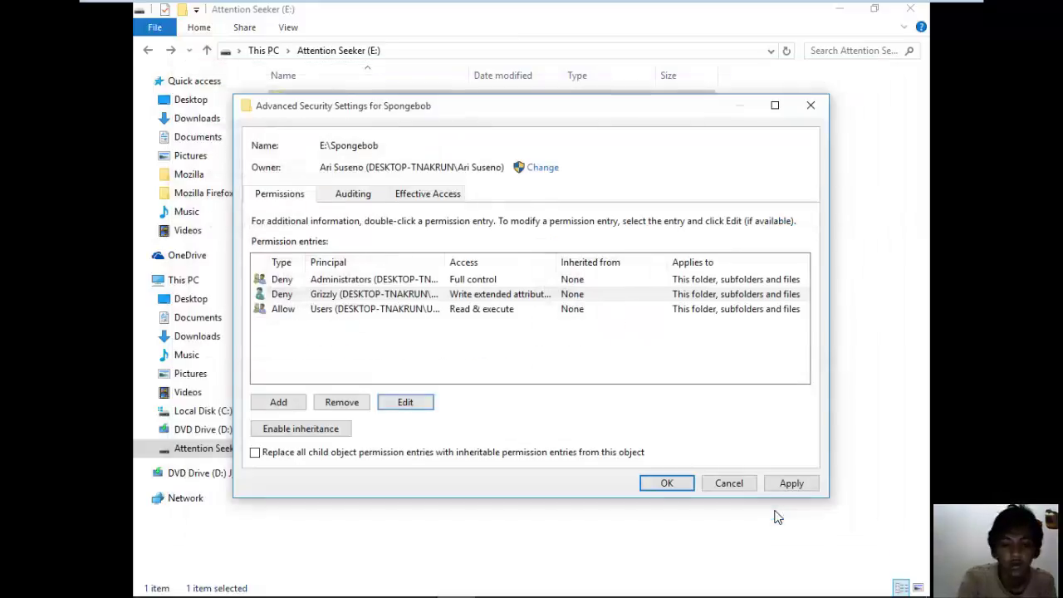
- Save the permission changes, close the Spongebob folder's properties and open the folder
left_click(656, 488)
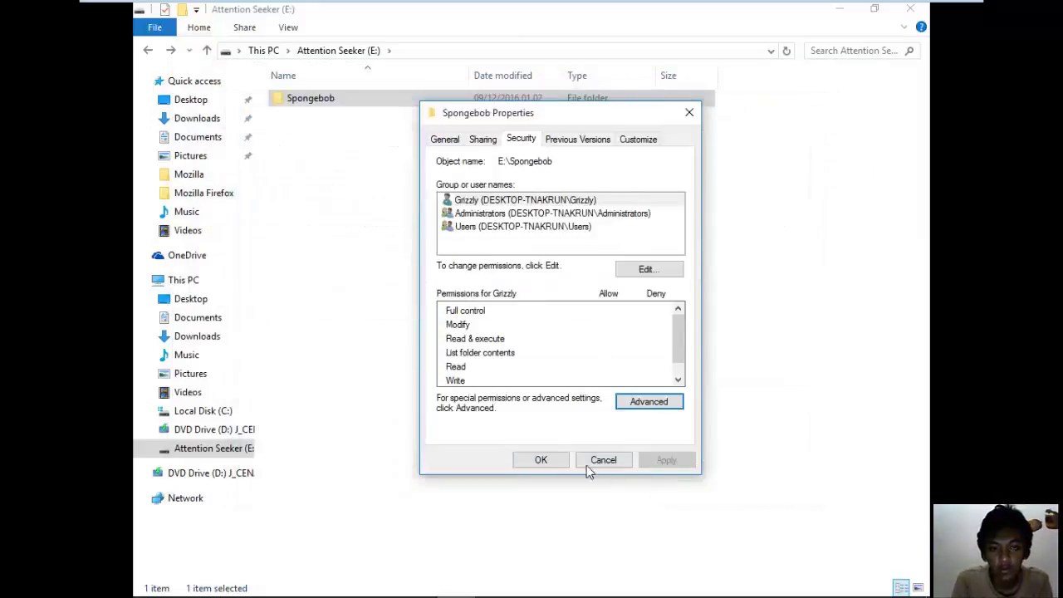
left_click(548, 461)
double_click(339, 101)
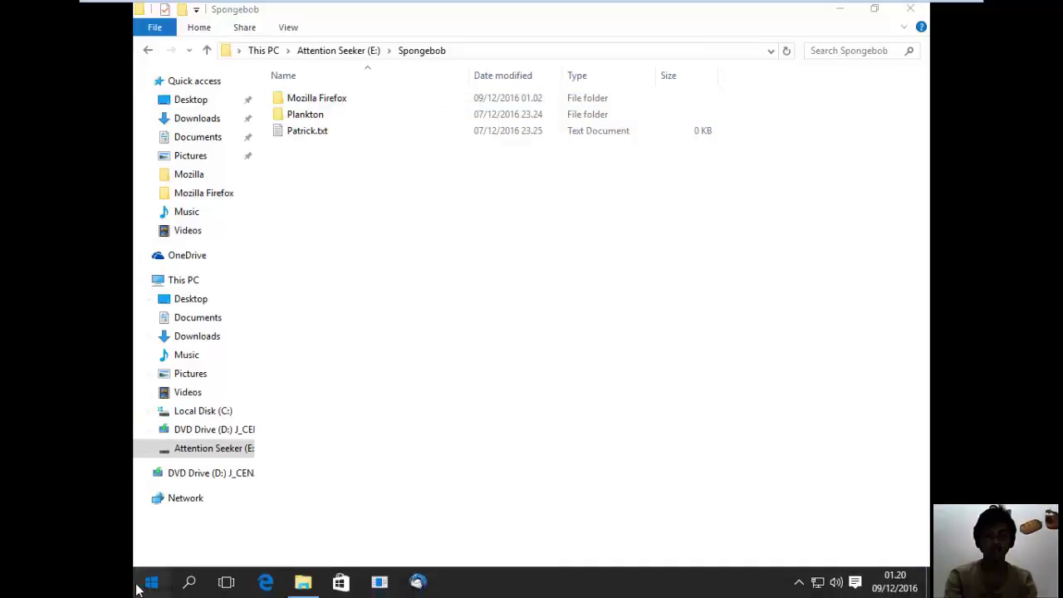
- Switch to the Grizzly Windows account and sign in
left_click(151, 581)
left_click(223, 143)
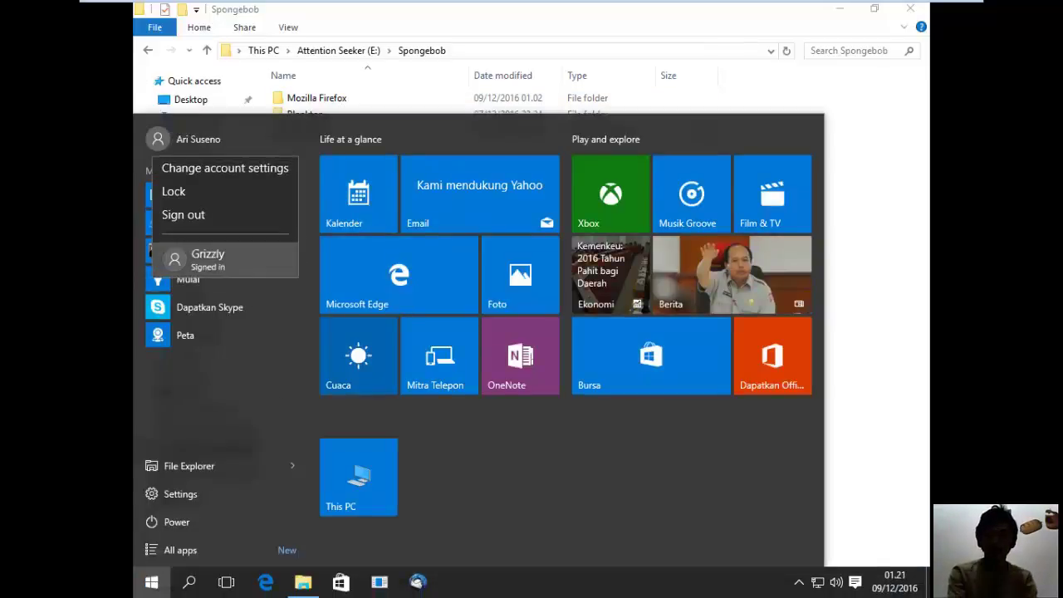
left_click(207, 253)
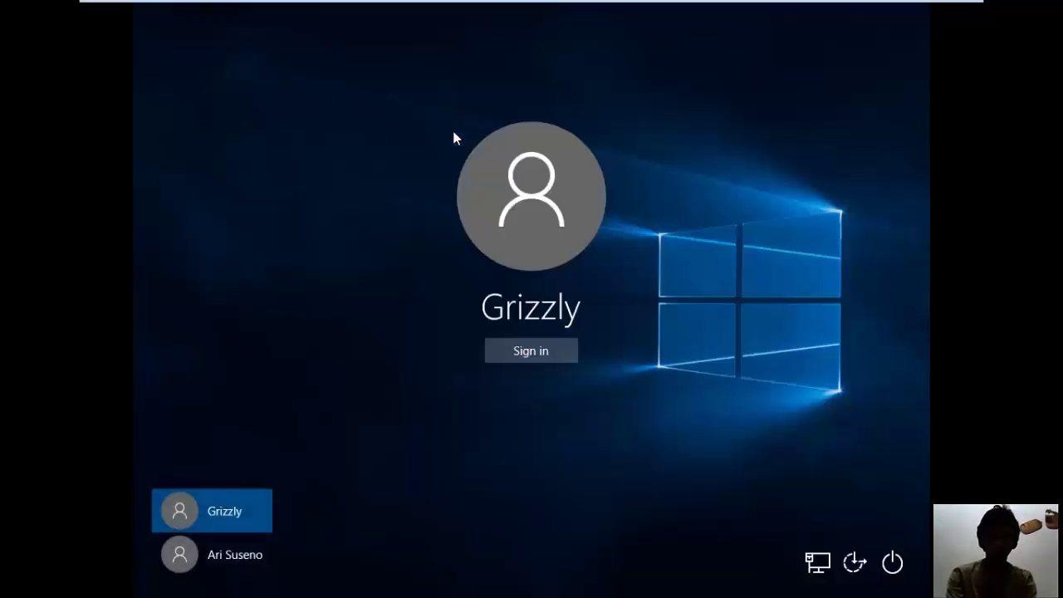
left_click(544, 350)
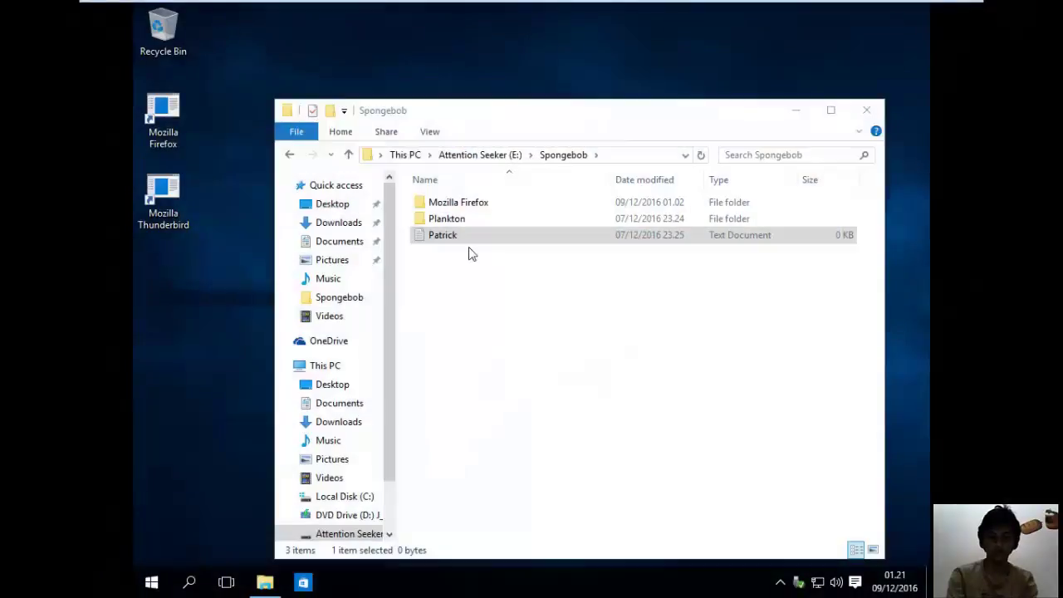
- Open the Mozilla Firefox folder inside Spongebob and display the properties of the firefox application
double_click(448, 204)
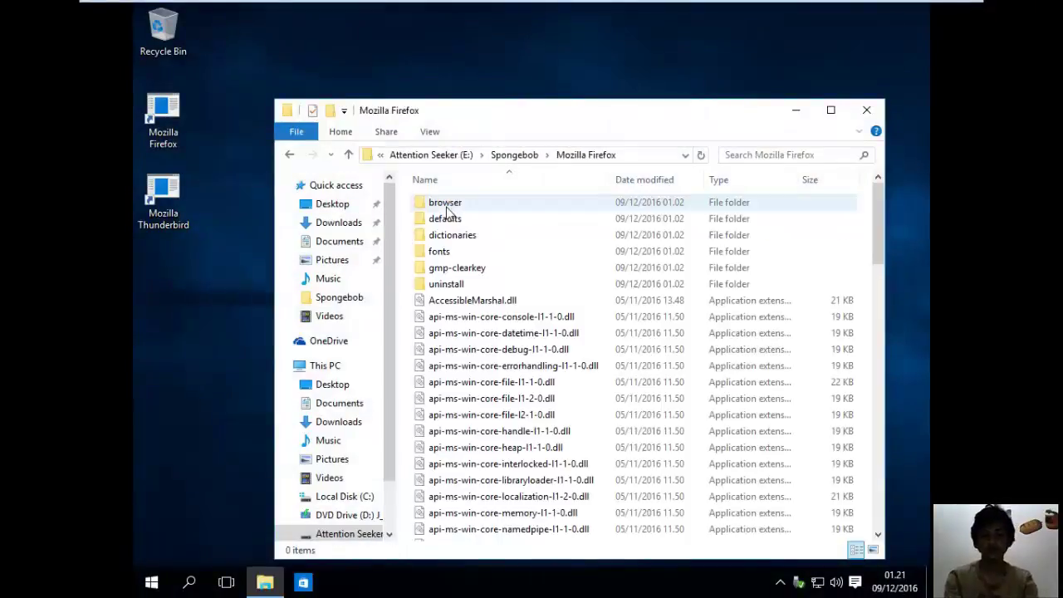
left_click(446, 208)
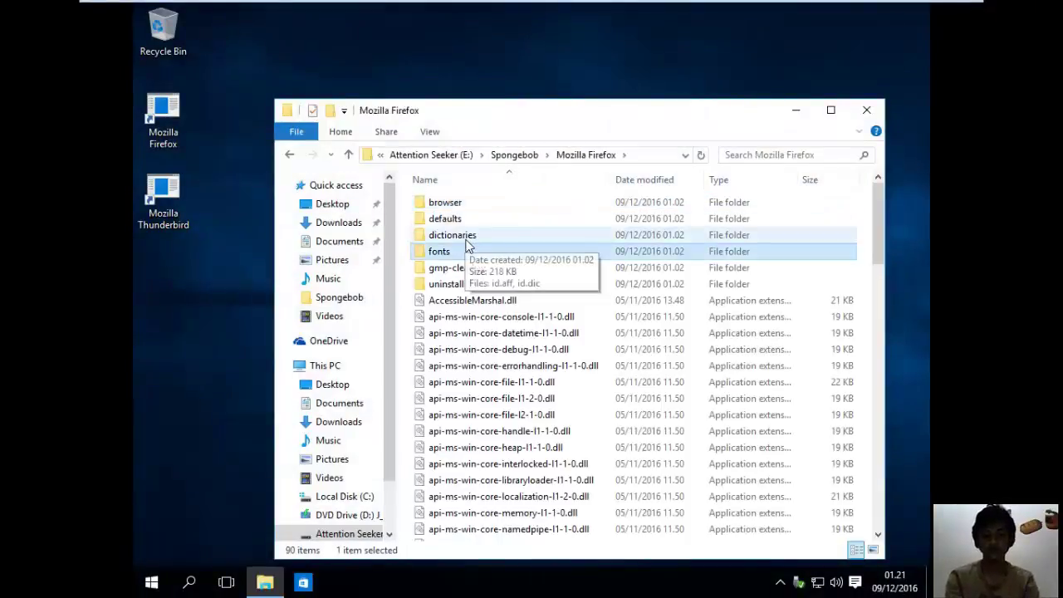
type("firefox")
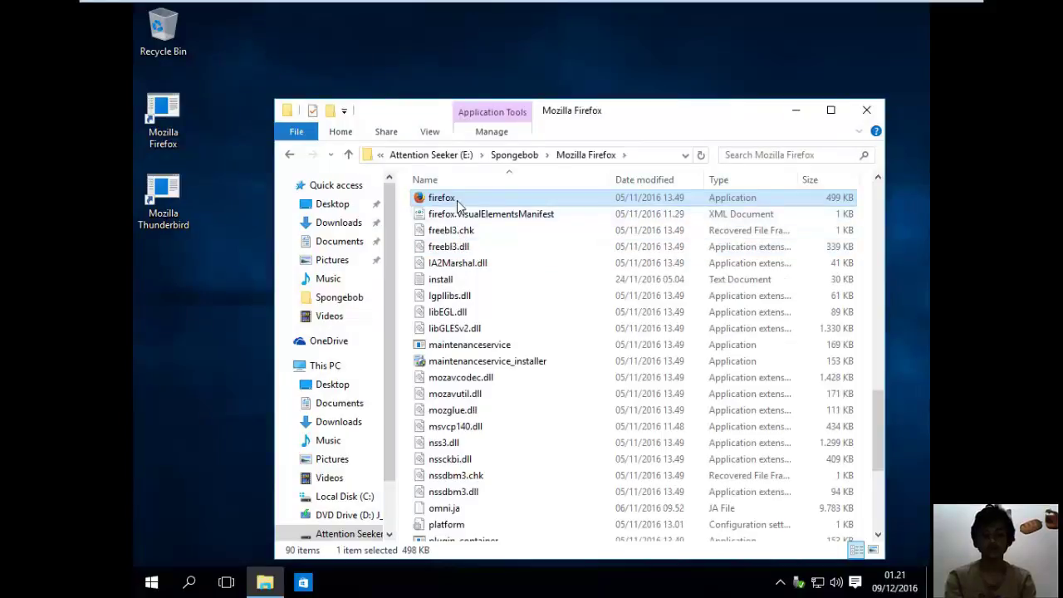
right_click(457, 204)
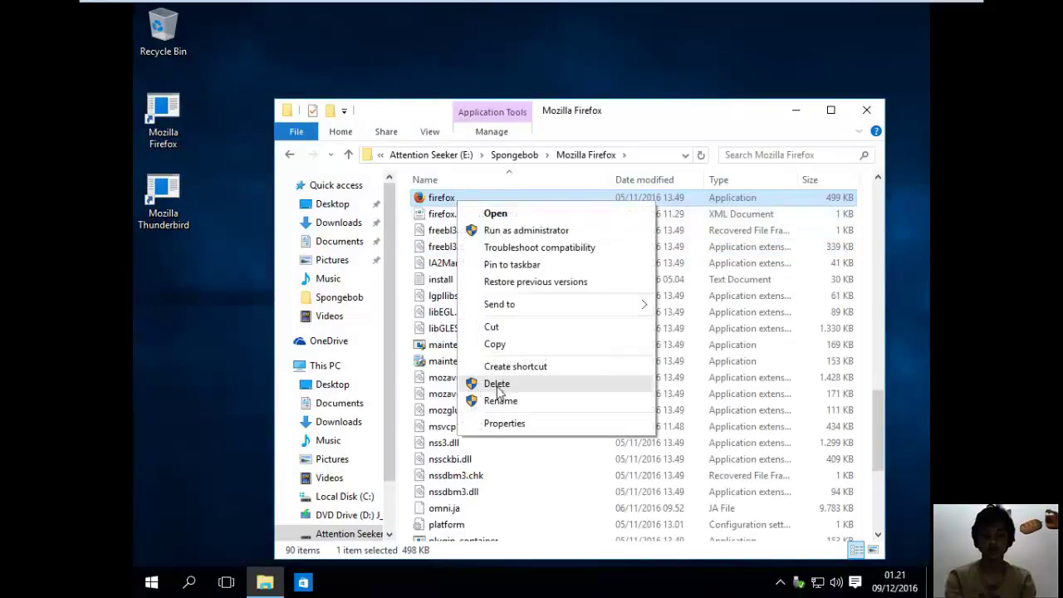
left_click(499, 424)
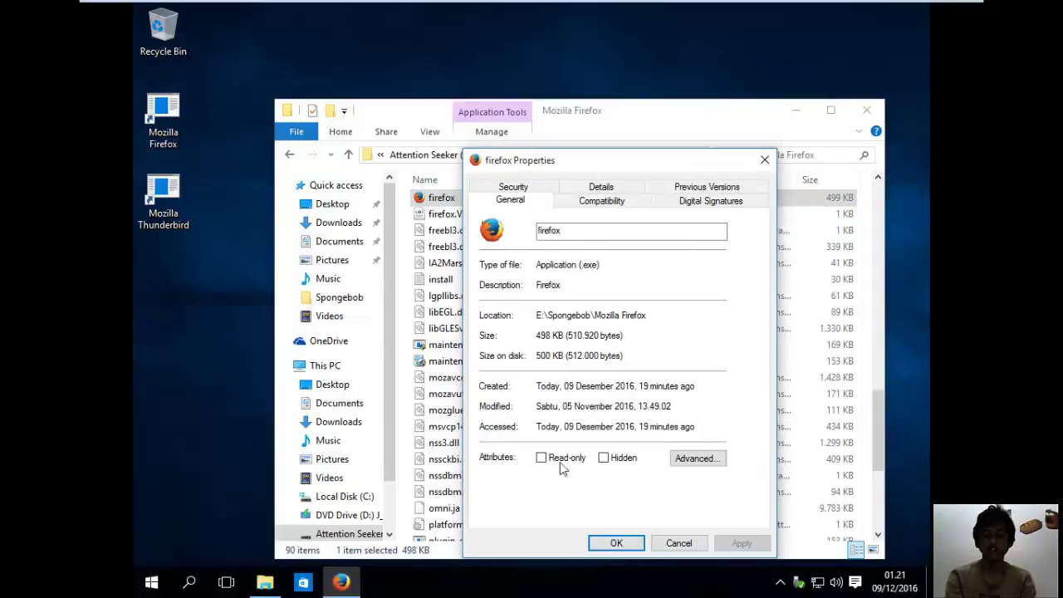
- Try to change the firefox application's advanced attributes, continuing with administrator permission, and close the folder window
left_click(714, 465)
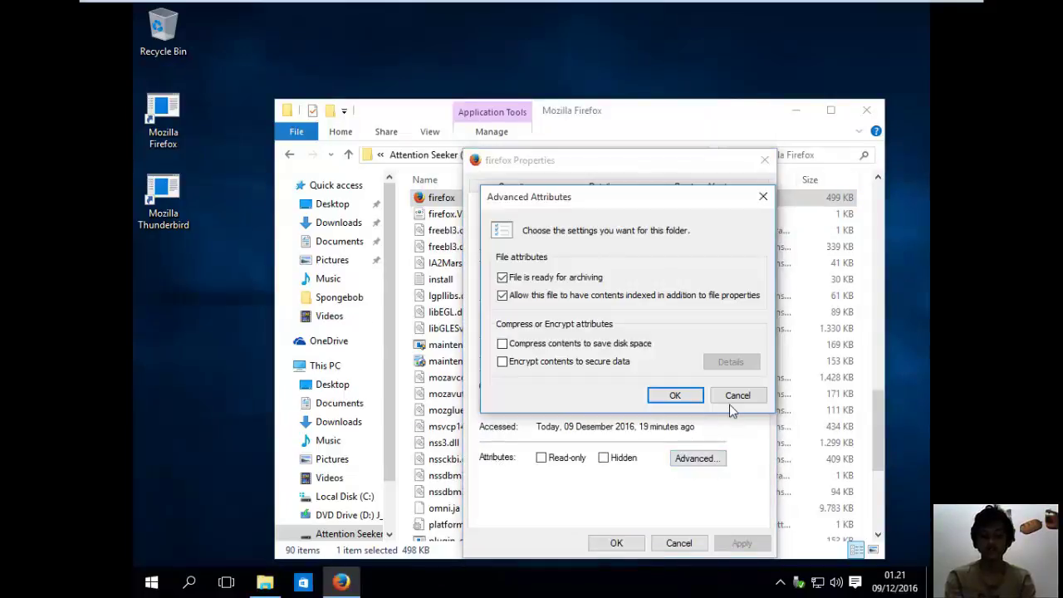
left_click(735, 395)
left_click(706, 468)
left_click(674, 396)
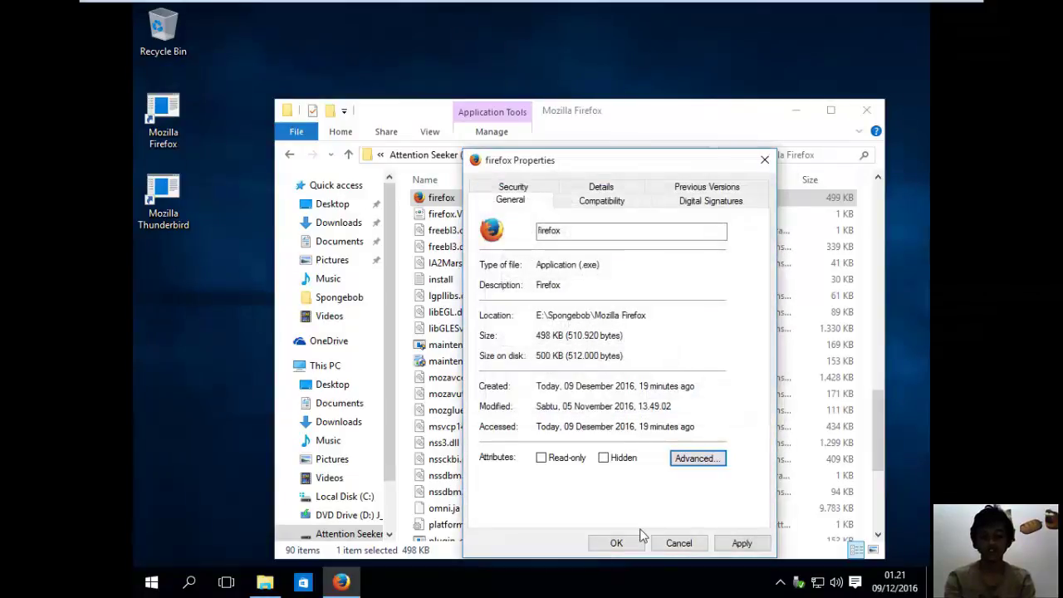
left_click(616, 543)
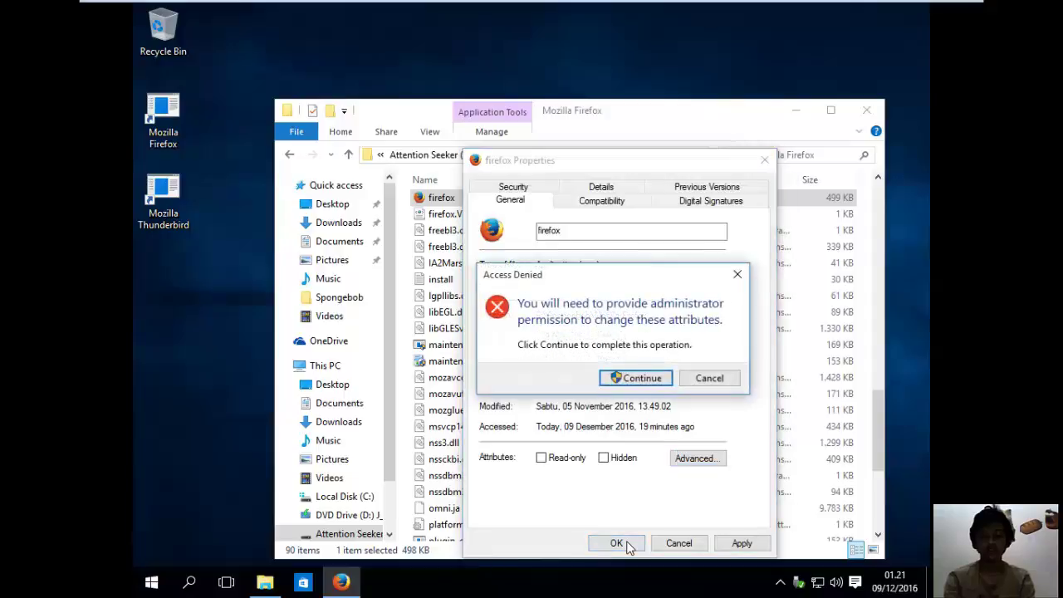
left_click(621, 384)
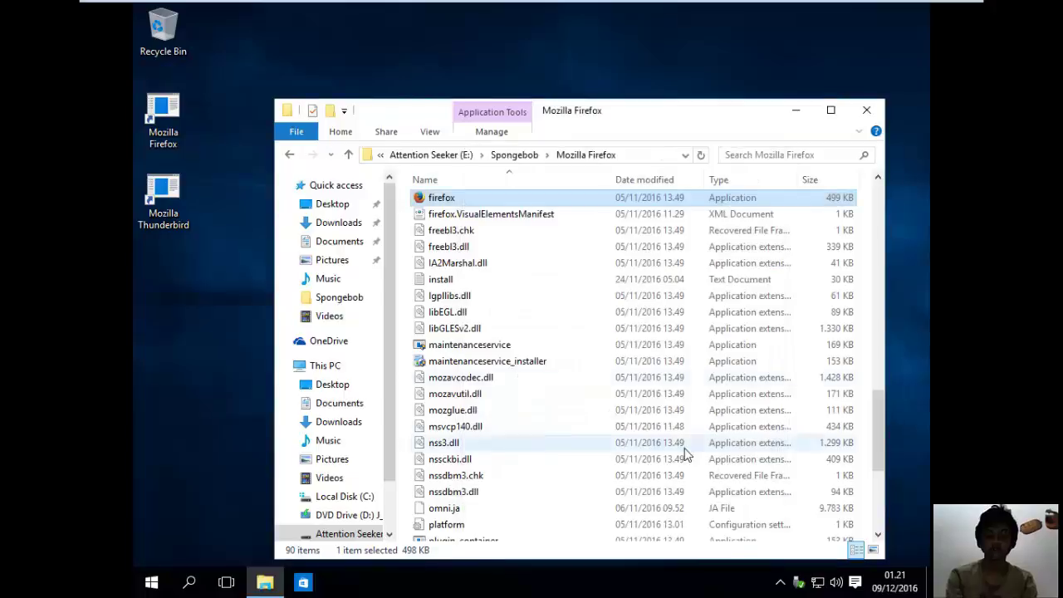
left_click(865, 109)
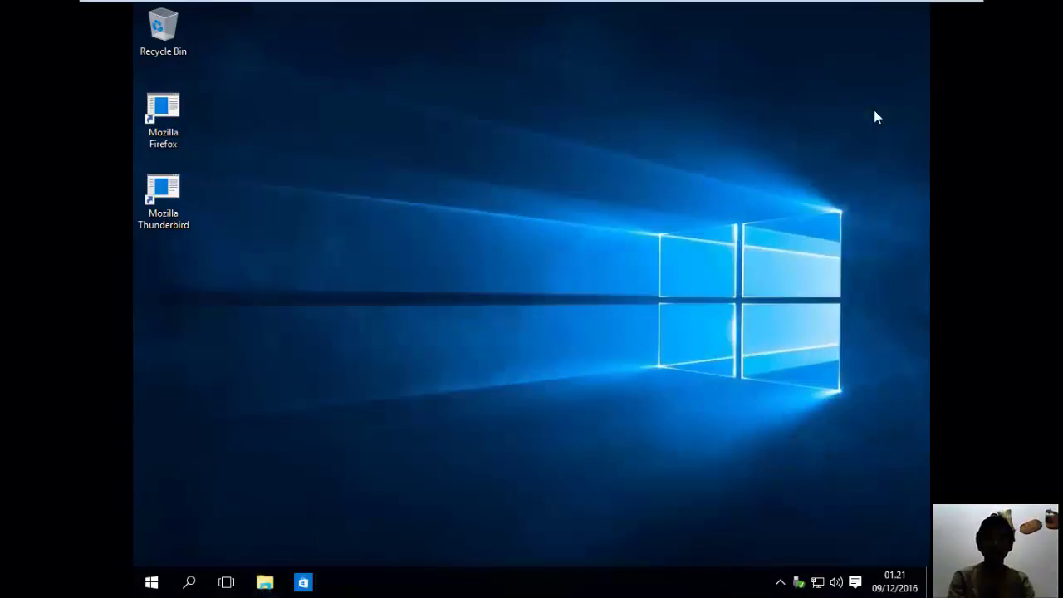